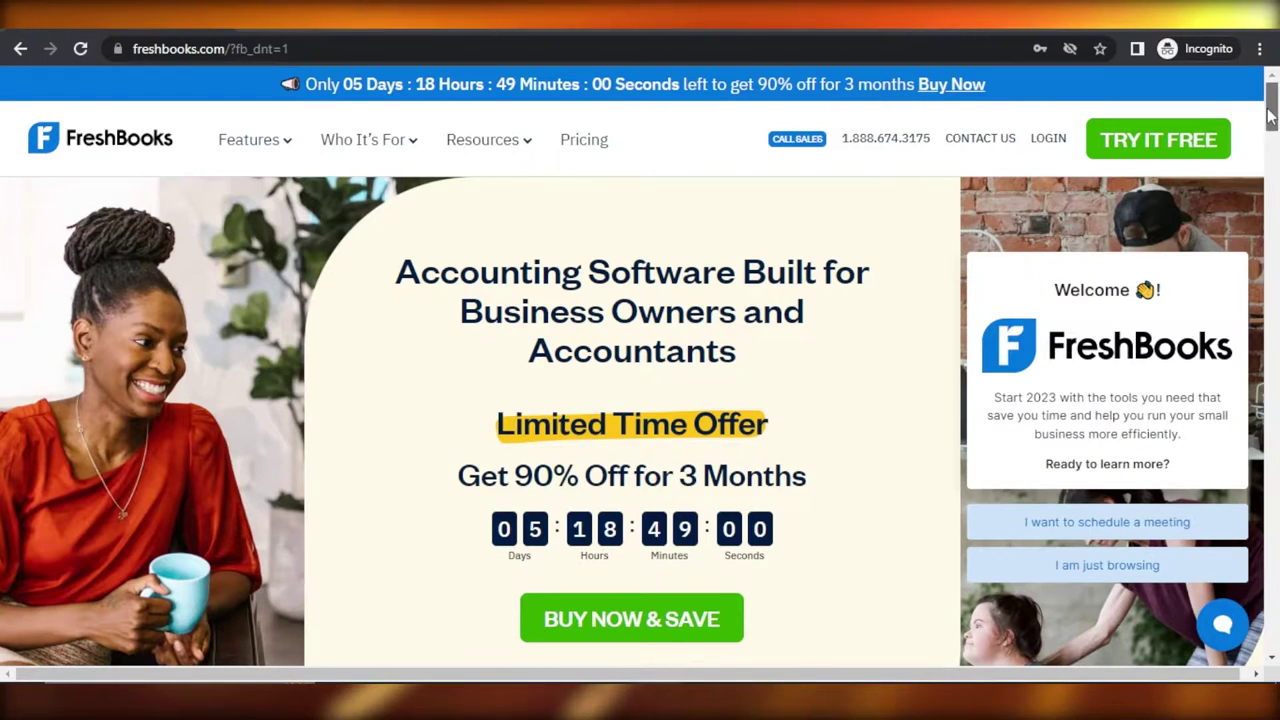
- Review the accounting and bookkeeping features on the FreshBooks home page and start the free trial sign-up
{"action": "scroll", "coordinate": [1272, 138], "scroll_direction": "down", "scroll_amount": 3}
{"action": "mouse_move", "coordinate": [1272, 138]}
{"action": "left_mouse_down"}
{"action": "mouse_move", "coordinate": [1272, 231]}
{"action": "mouse_move", "coordinate": [1272, 120]}
{"action": "left_mouse_up"}
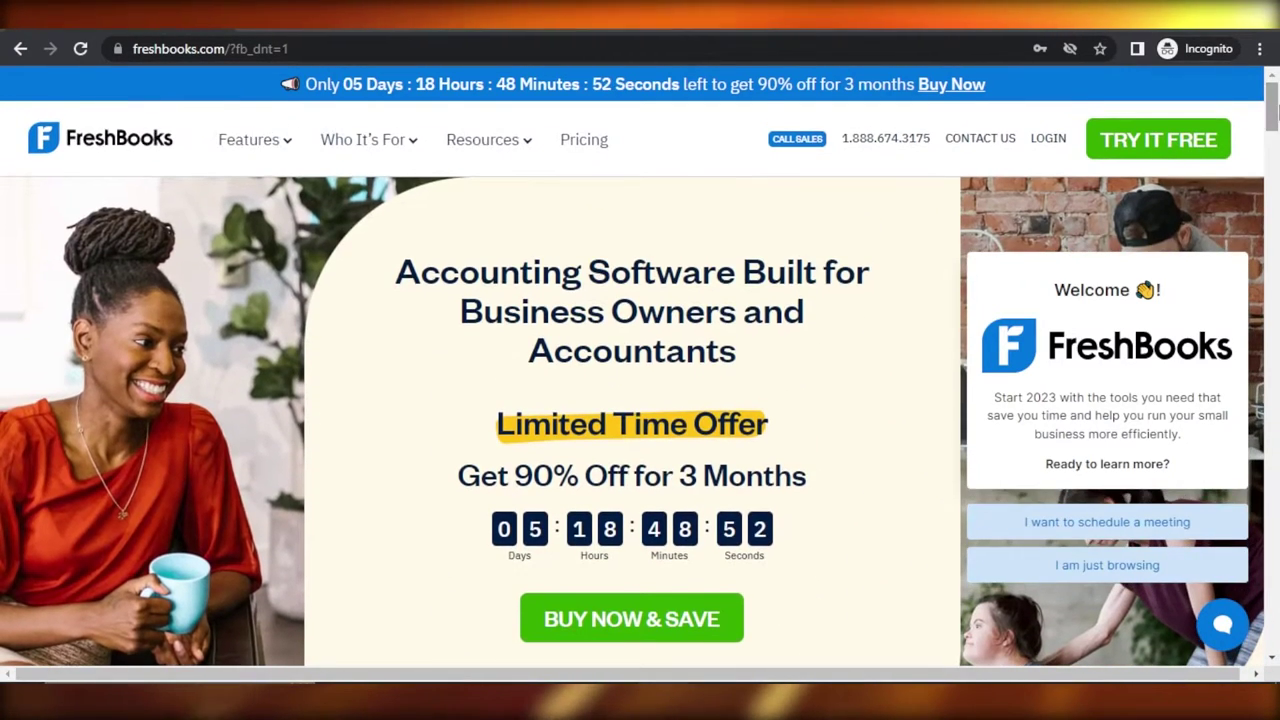
{"action": "mouse_move", "coordinate": [1222, 262]}
{"action": "left_click", "coordinate": [1232, 229]}
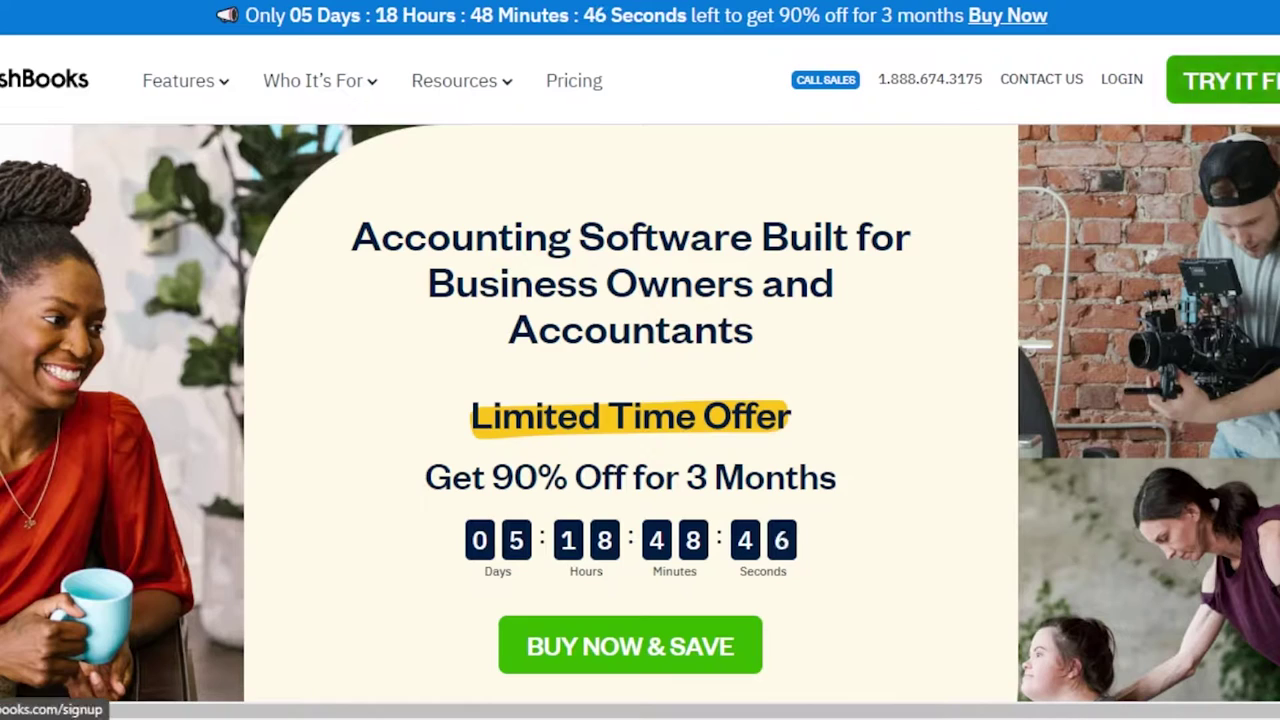
{"action": "scroll", "coordinate": [640, 420], "scroll_direction": "down", "scroll_amount": 2}
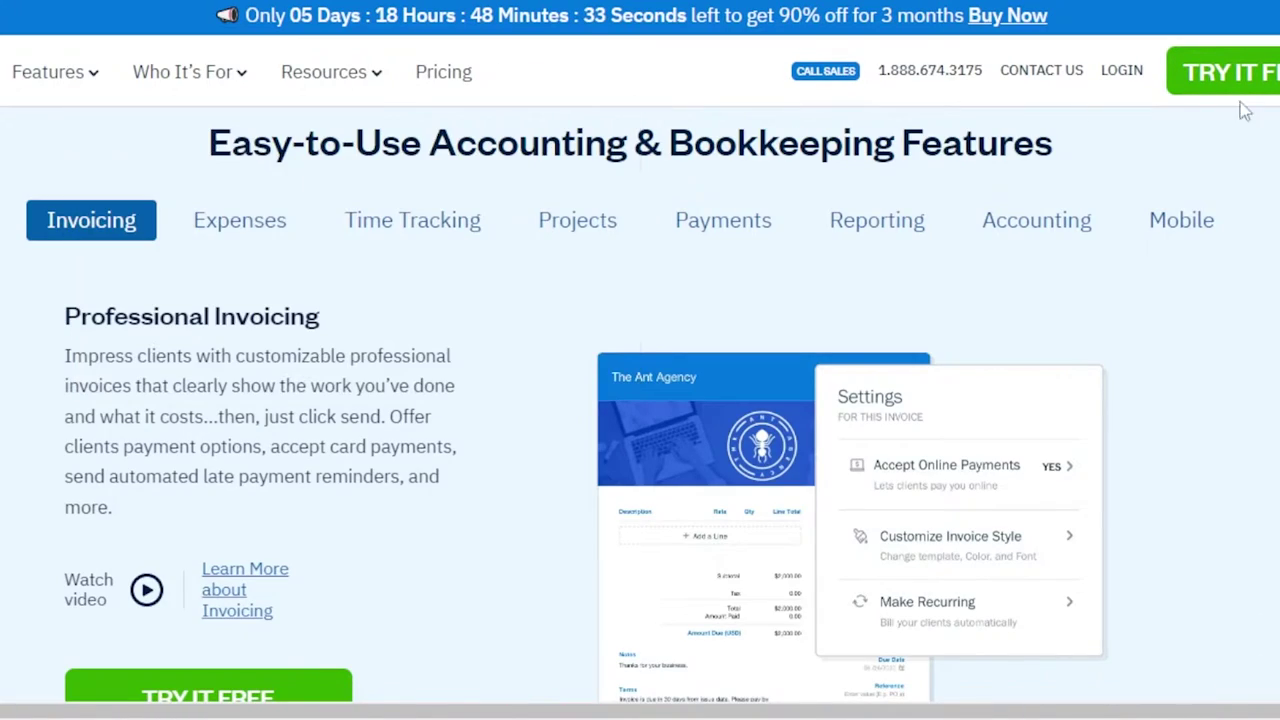
{"action": "scroll", "coordinate": [640, 420], "scroll_direction": "up", "scroll_amount": 1}
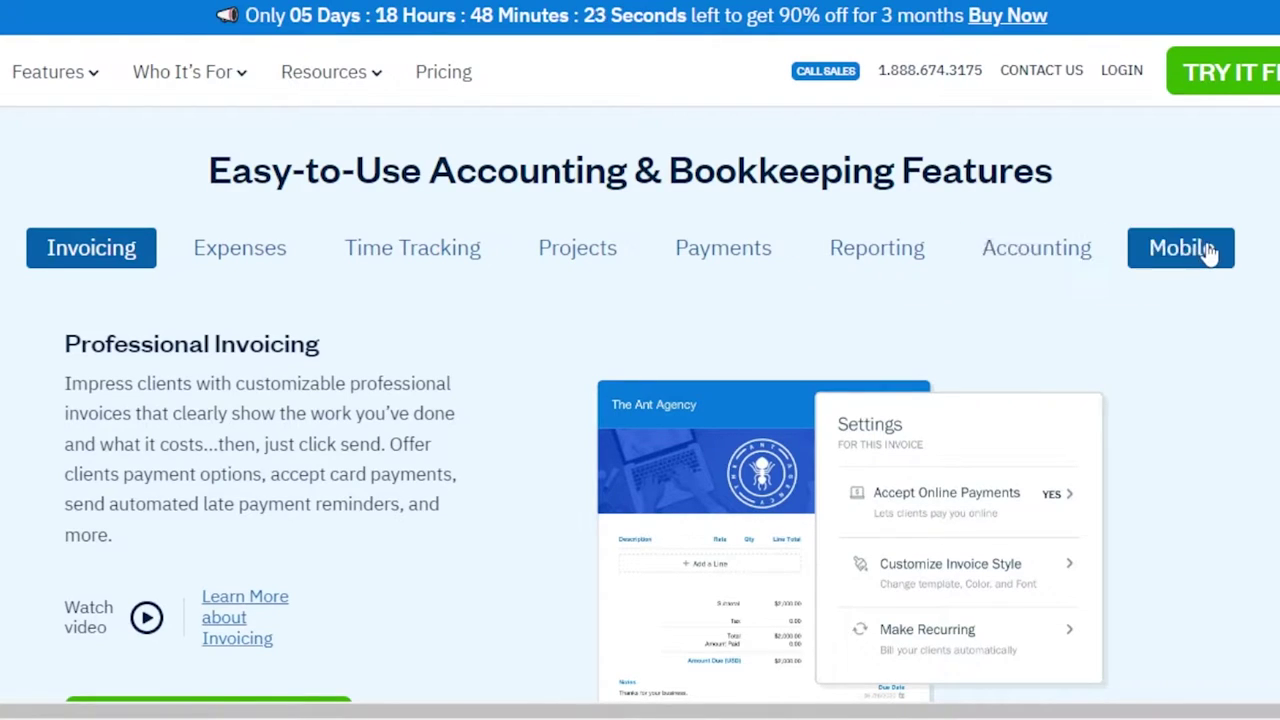
{"action": "scroll", "coordinate": [640, 400], "scroll_direction": "up", "scroll_amount": 10}
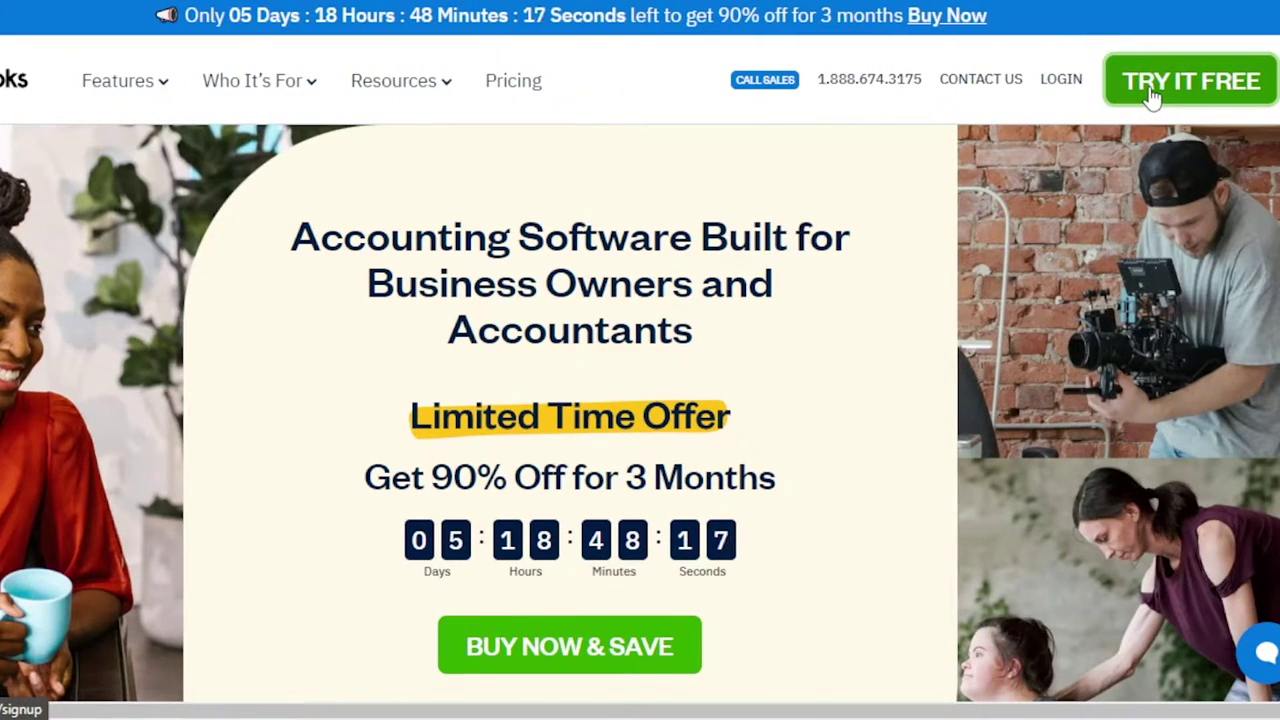
{"action": "left_click", "coordinate": [1152, 95]}
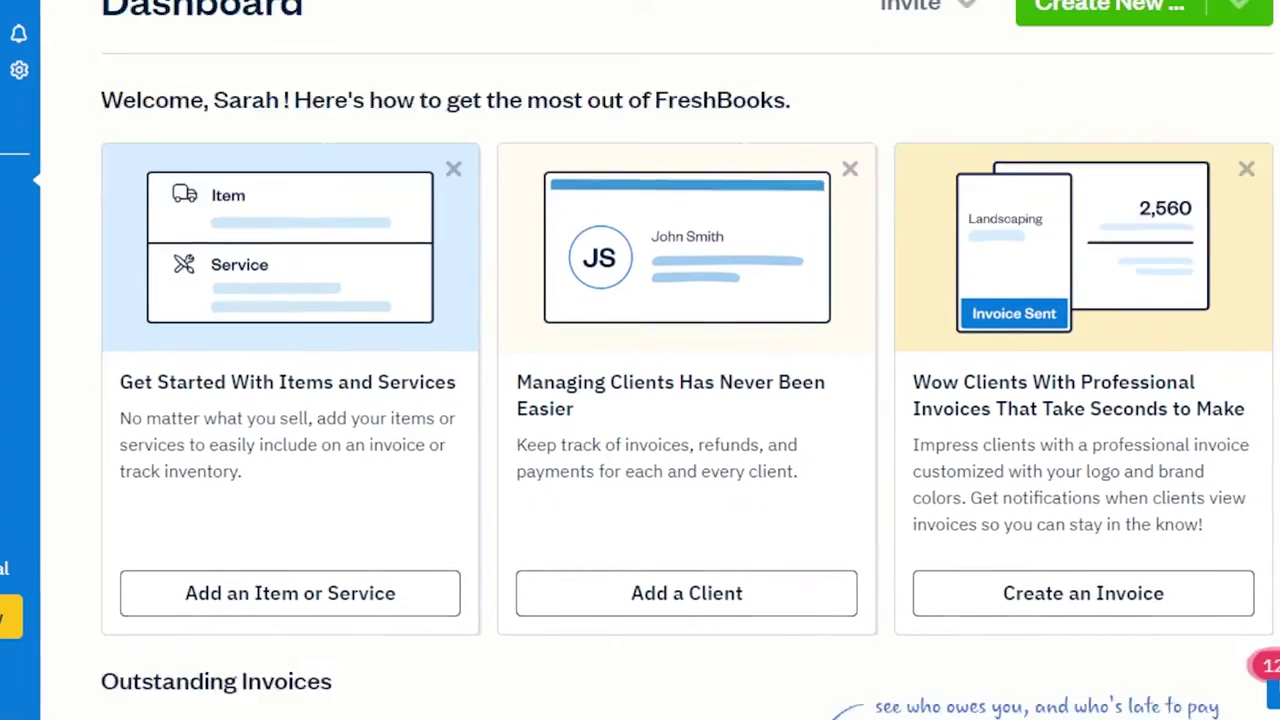
- Look over the dashboard's getting-started cards and its outstanding invoices, total profit and revenue streams sections
{"action": "scroll", "coordinate": [660, 385], "scroll_direction": "down", "scroll_amount": 8}
{"action": "scroll", "coordinate": [660, 385], "scroll_direction": "up", "scroll_amount": 4}
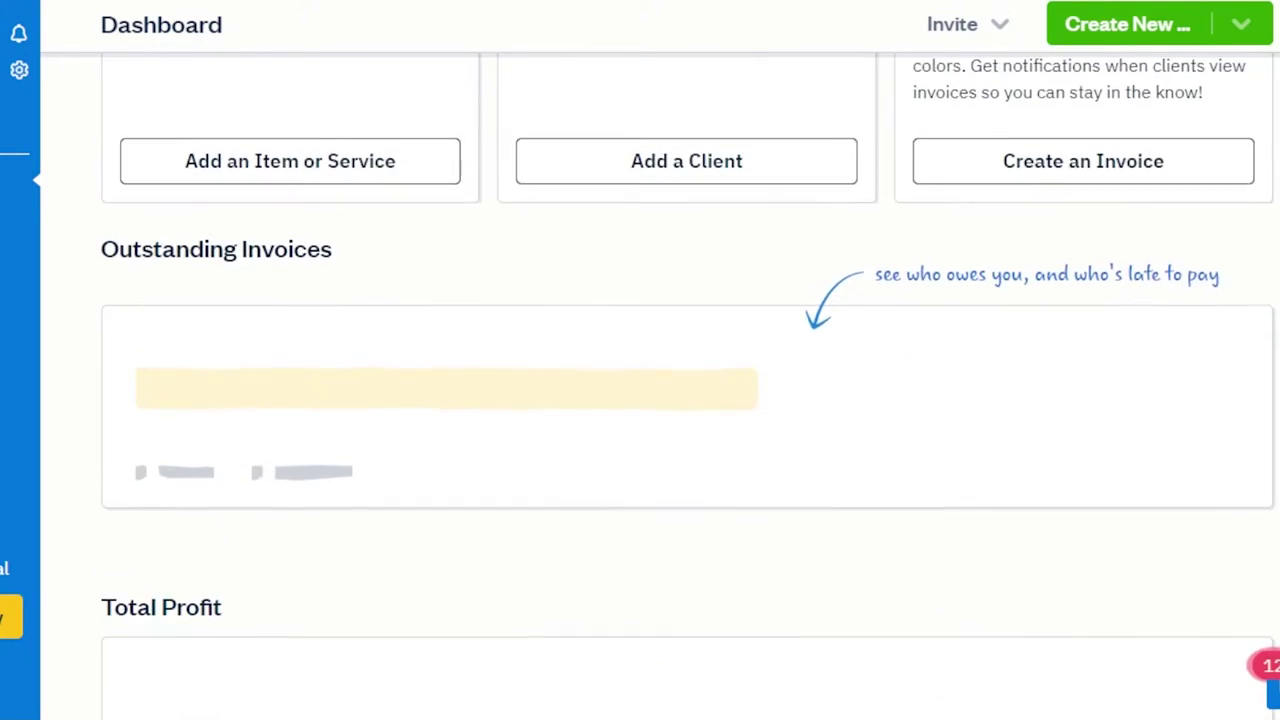
{"action": "scroll", "coordinate": [660, 385], "scroll_direction": "up", "scroll_amount": 1}
{"action": "scroll", "coordinate": [690, 387], "scroll_direction": "down", "scroll_amount": 8}
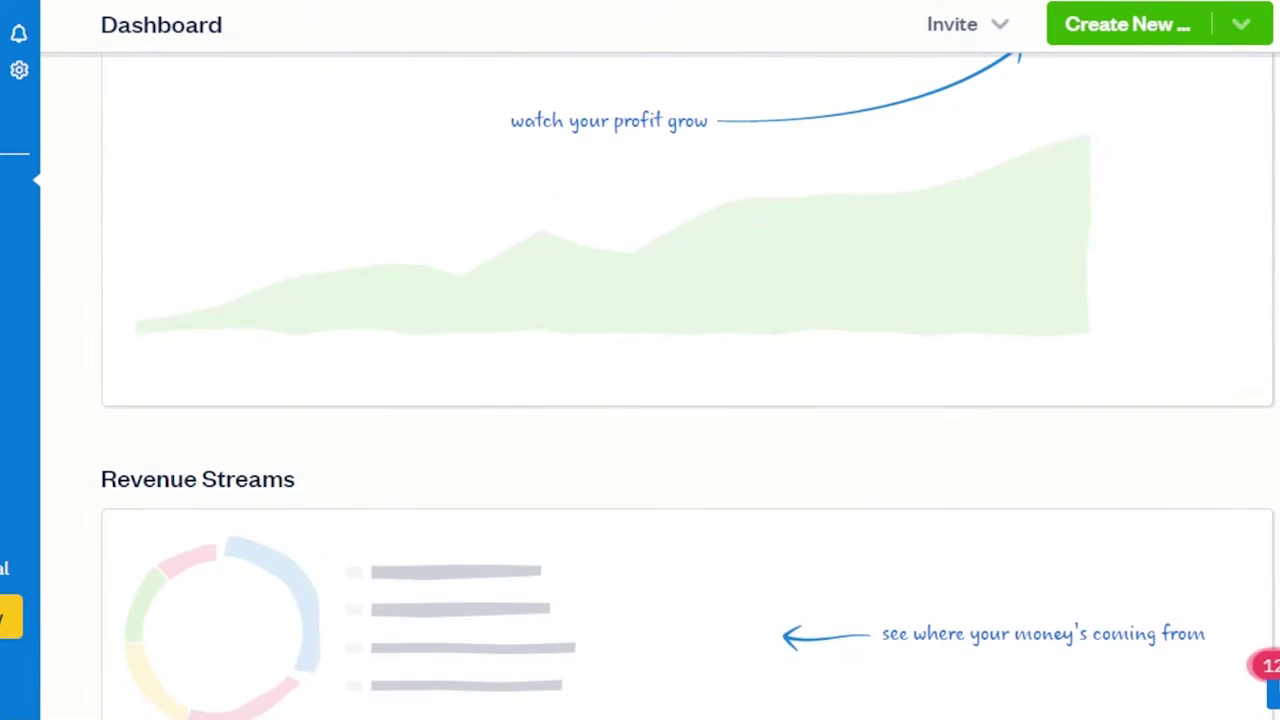
{"action": "scroll", "coordinate": [690, 387], "scroll_direction": "up", "scroll_amount": 7}
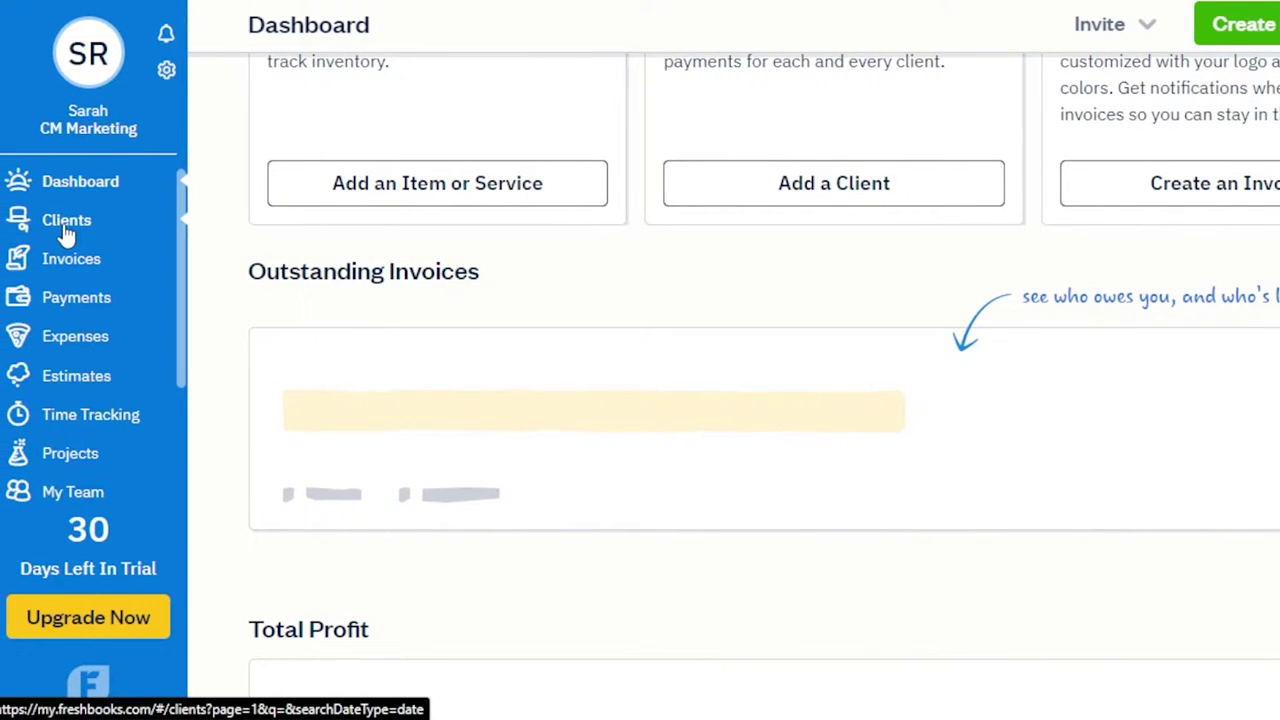
- Go to the Clients section, check the remaining navigation entries and start a new client record
{"action": "left_click", "coordinate": [70, 225]}
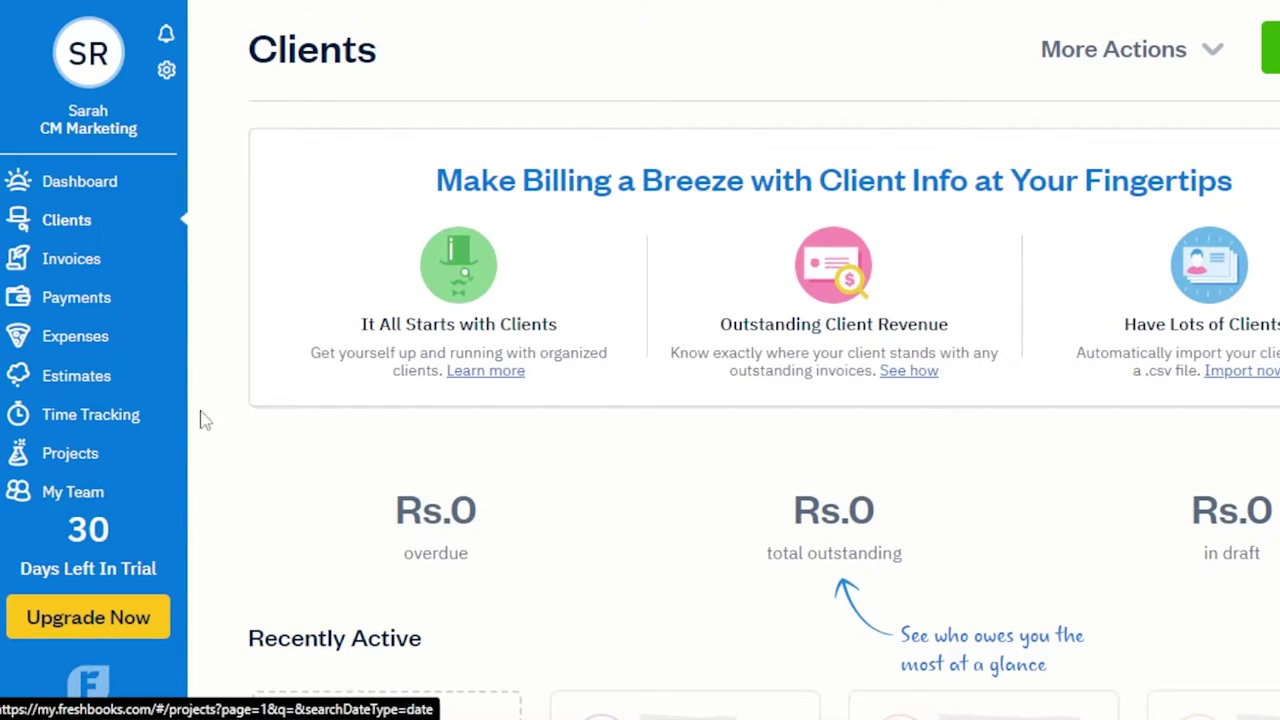
{"action": "left_click_drag", "start_coordinate": [181, 367], "coordinate": [190, 478]}
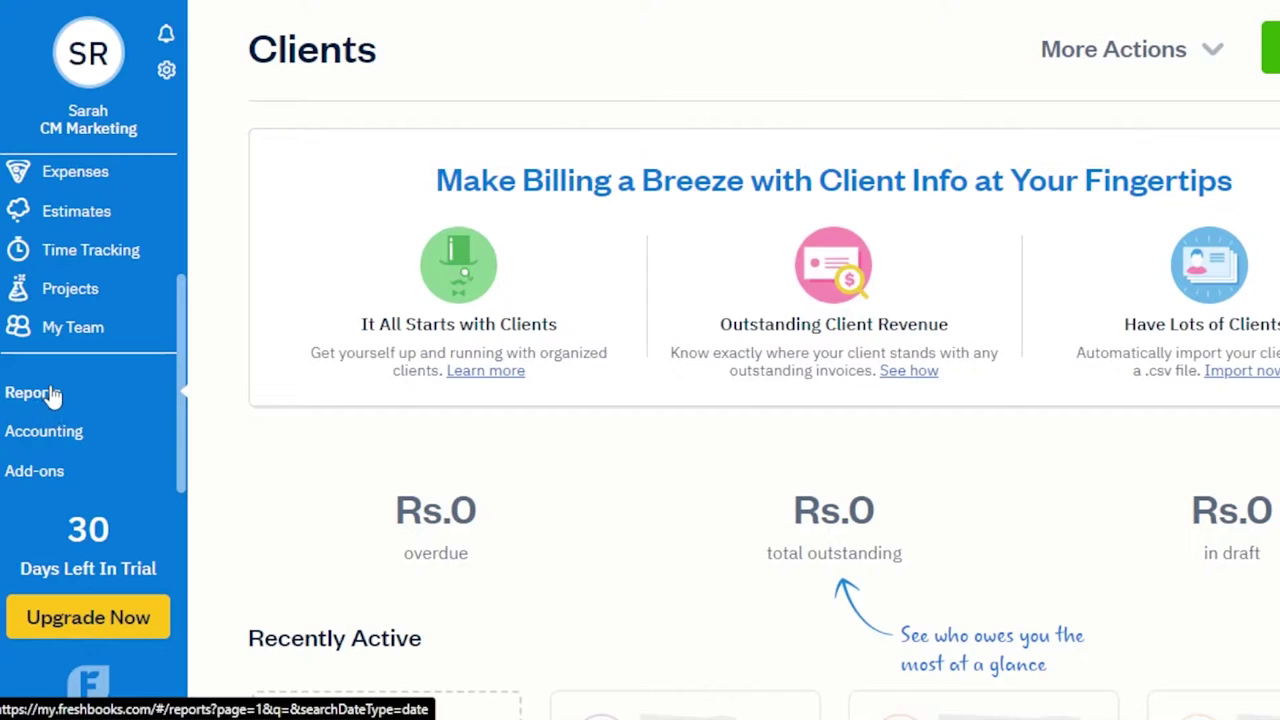
{"action": "left_click_drag", "start_coordinate": [186, 423], "coordinate": [177, 211]}
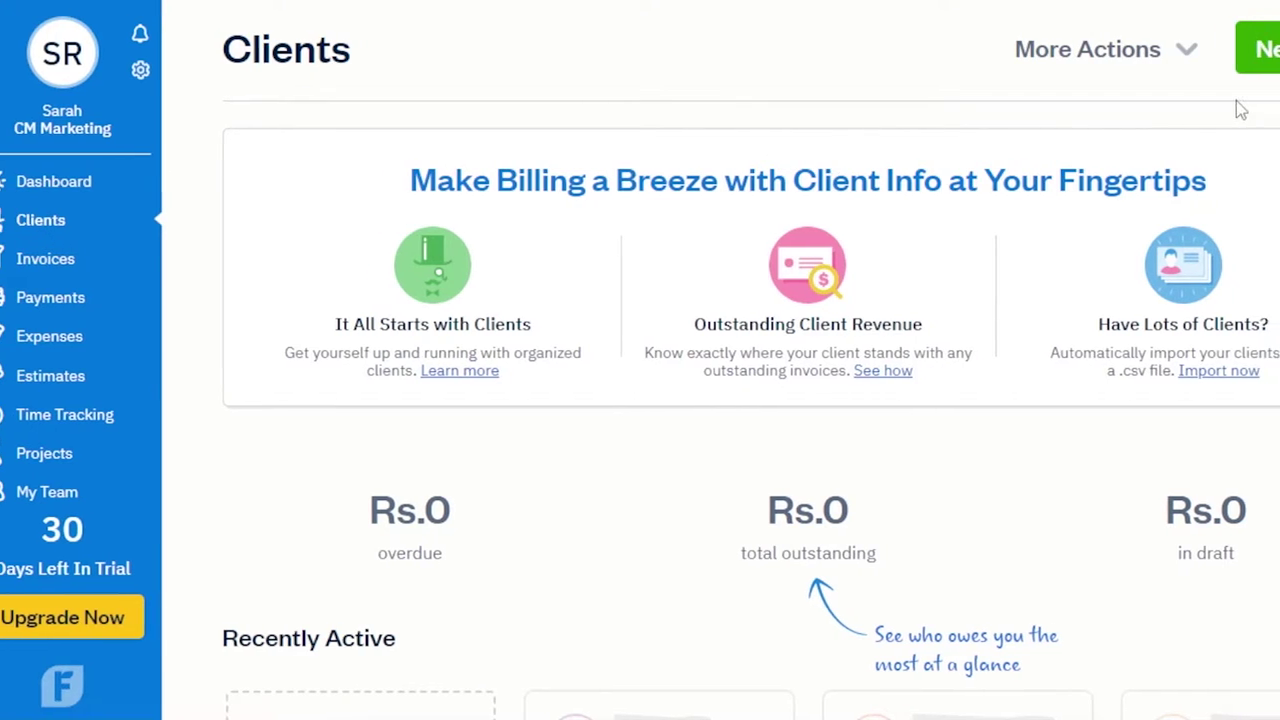
{"action": "left_click", "coordinate": [1166, 58]}
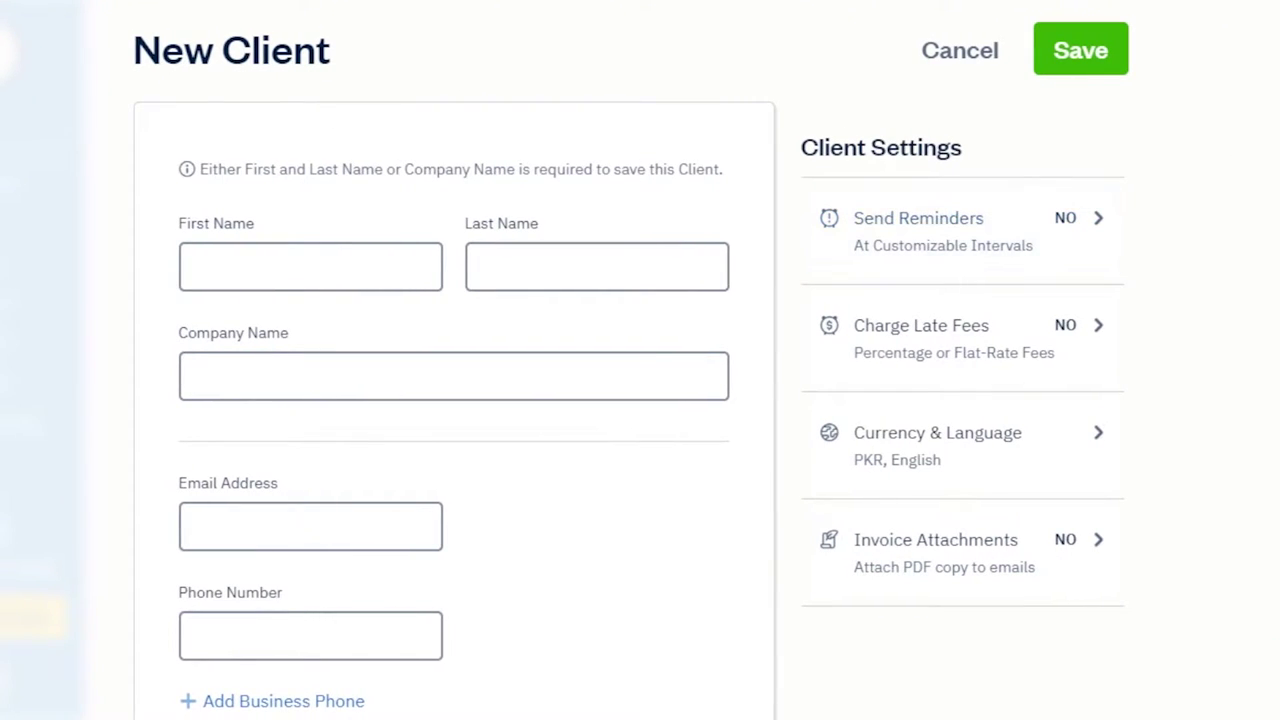
- Fill in the client's first name, last name and e-mail address with CNM as company name, and save the client
{"action": "scroll", "coordinate": [940, 234], "scroll_direction": "down", "scroll_amount": 1}
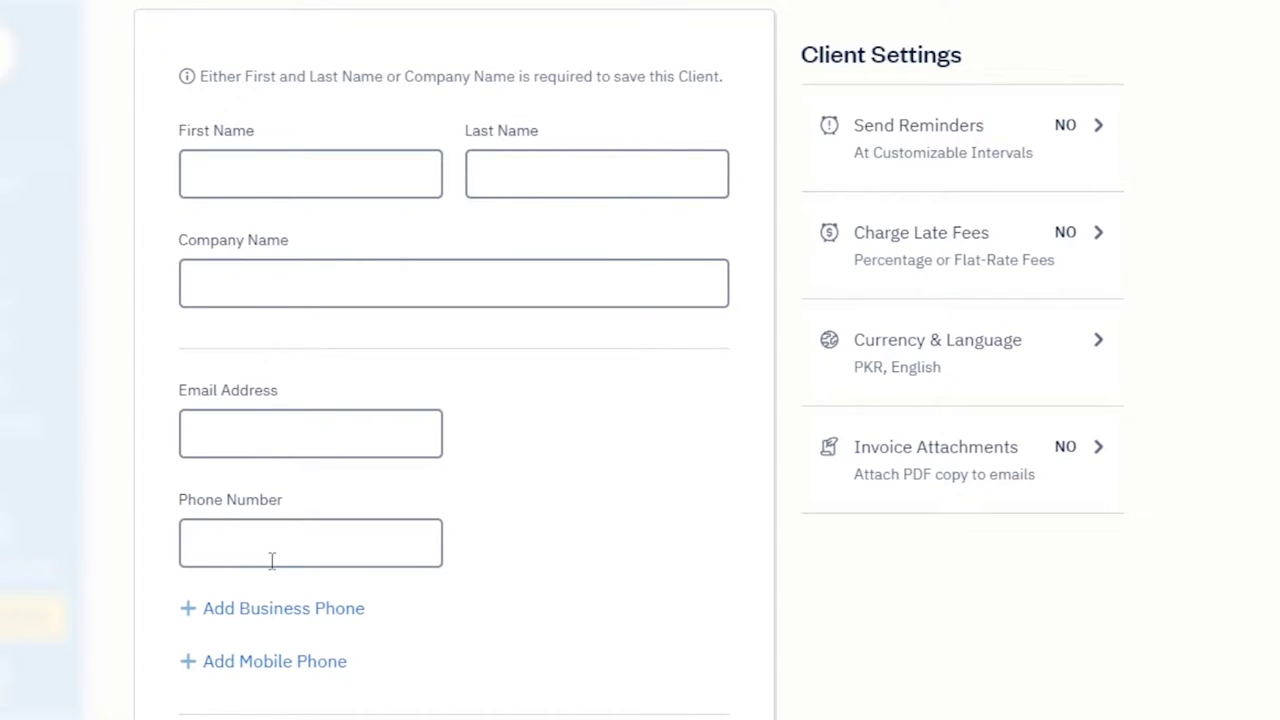
{"action": "left_click", "coordinate": [316, 169]}
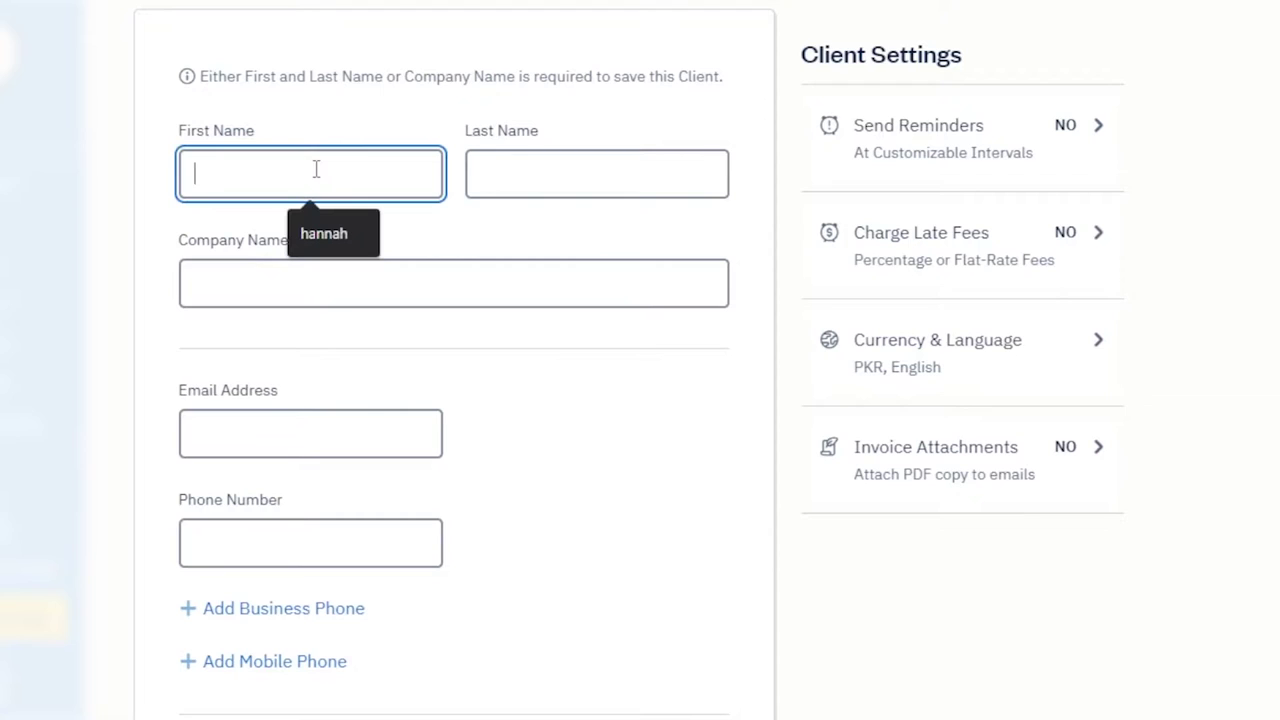
{"action": "left_click", "coordinate": [336, 235]}
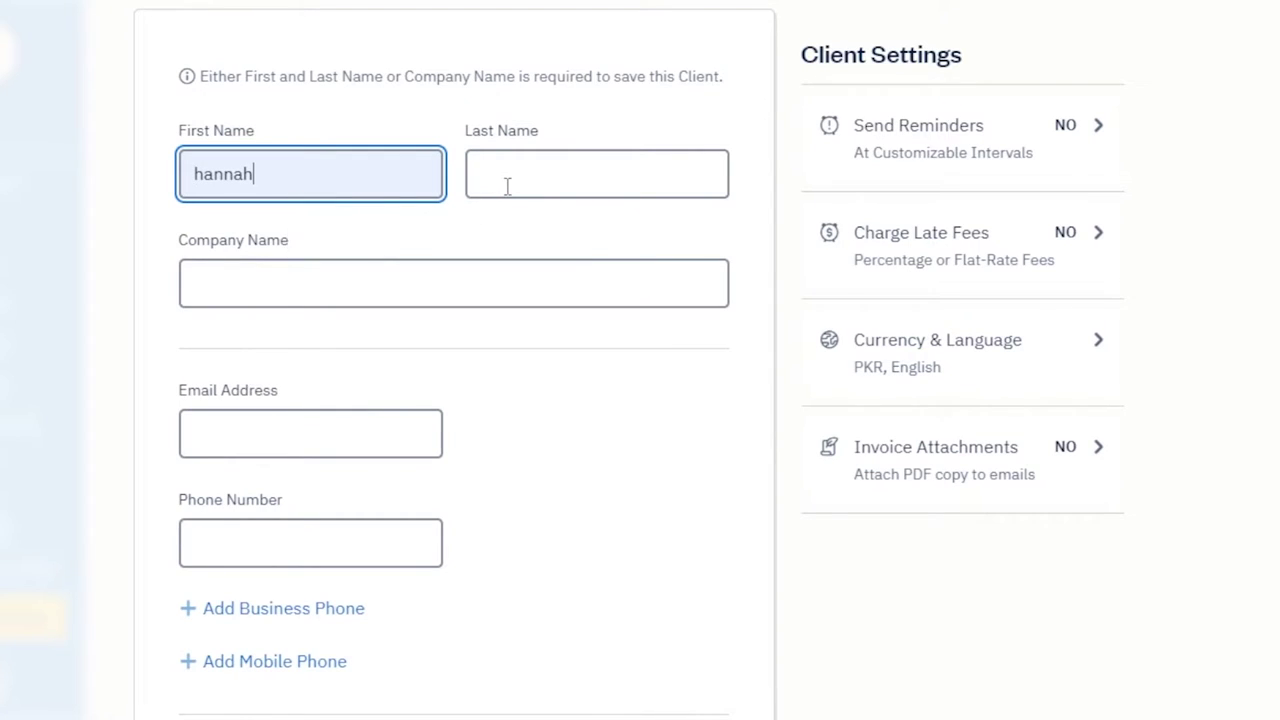
{"action": "left_click", "coordinate": [315, 437]}
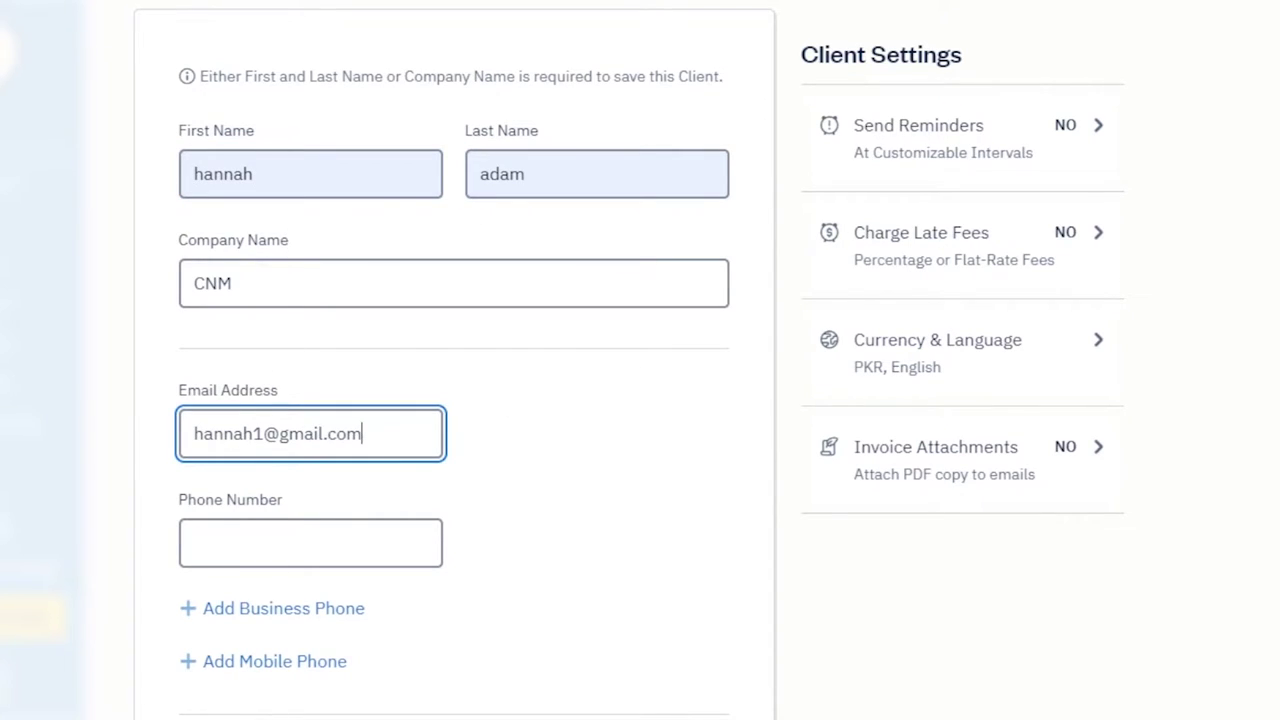
{"action": "scroll", "coordinate": [454, 400], "scroll_direction": "down", "scroll_amount": 2}
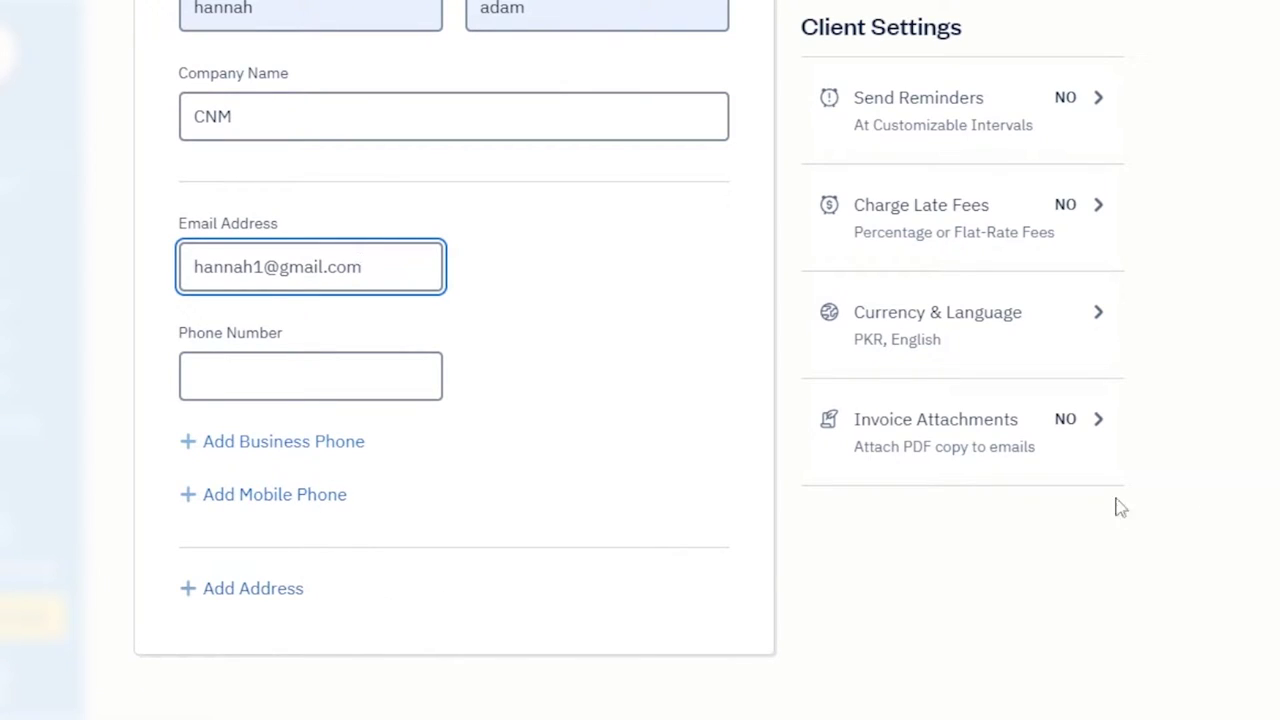
{"action": "scroll", "coordinate": [454, 360], "scroll_direction": "up", "scroll_amount": 1}
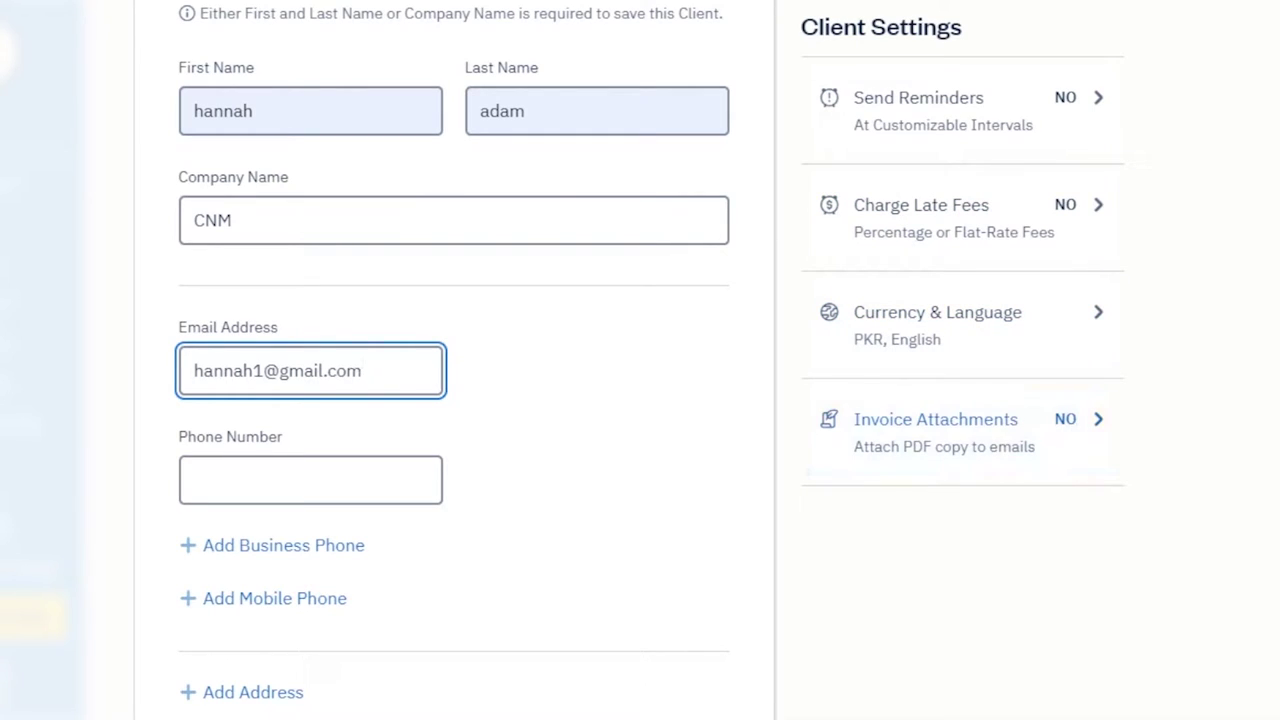
{"action": "scroll", "coordinate": [930, 332], "scroll_direction": "up", "scroll_amount": 2}
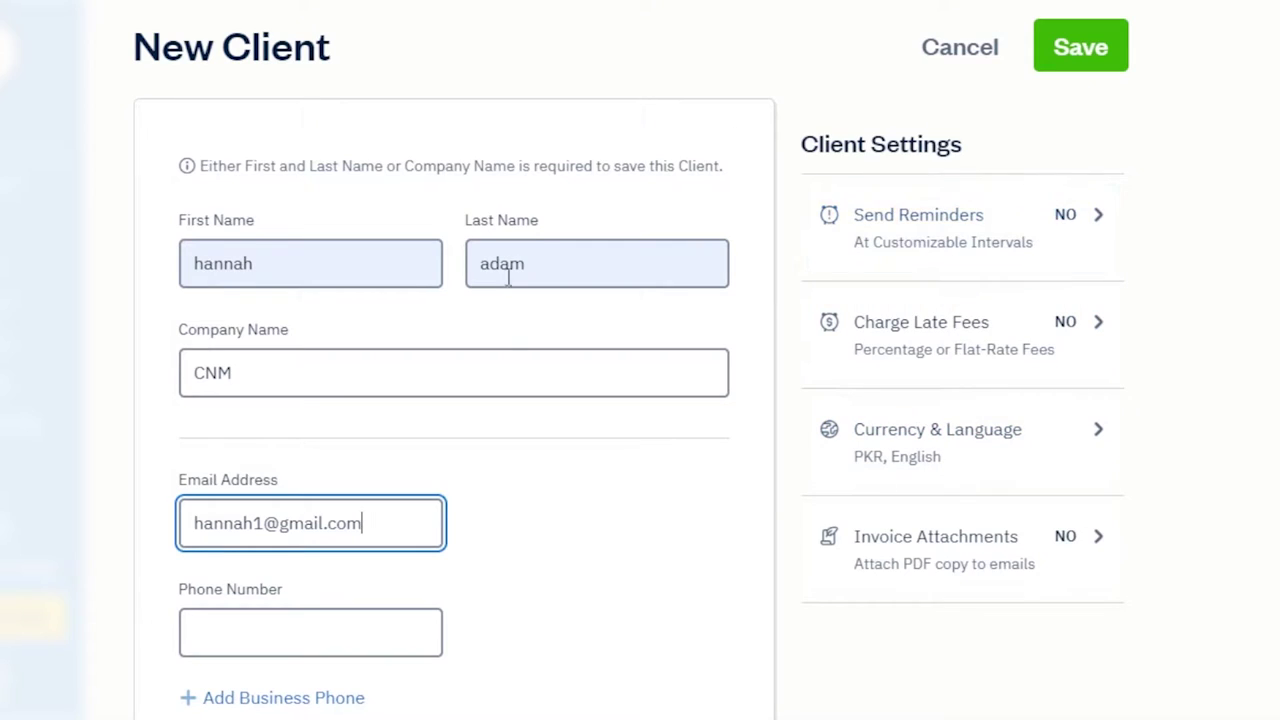
{"action": "left_click", "coordinate": [1080, 50]}
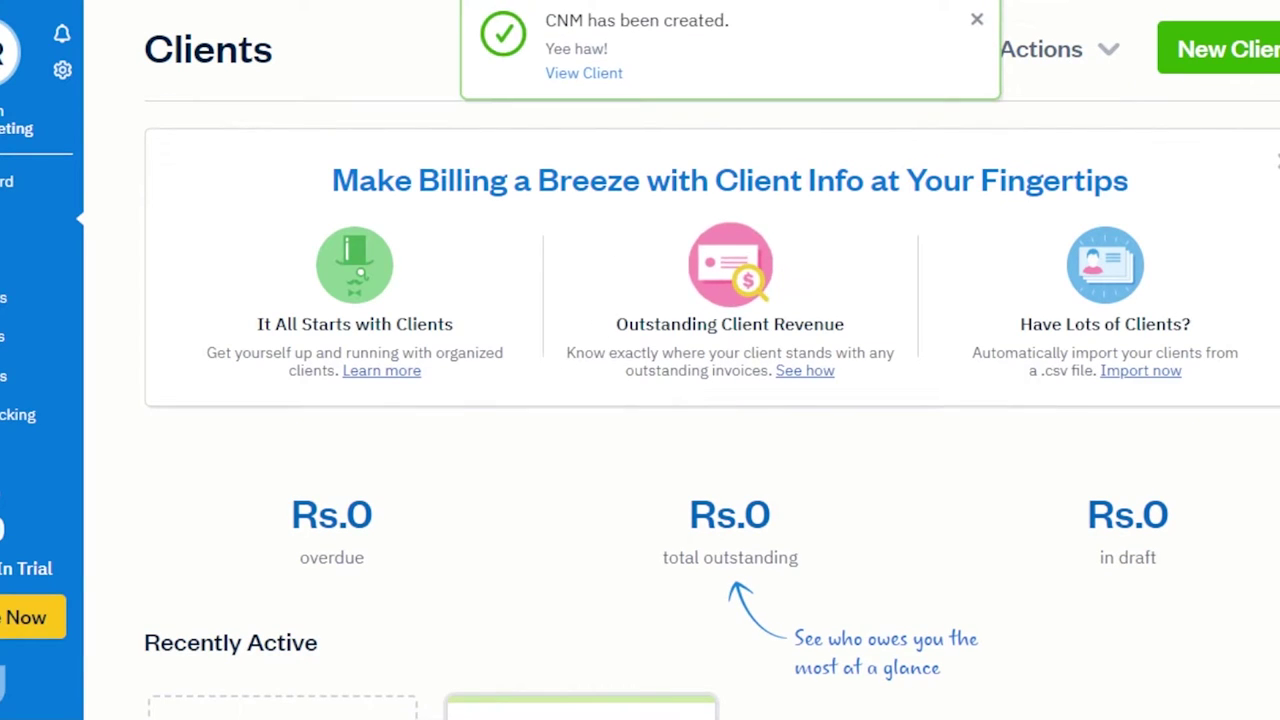
- Check the saved client in the client list, go to the Invoices section and start a new invoice
{"action": "scroll", "coordinate": [512, 283], "scroll_direction": "down", "scroll_amount": 6}
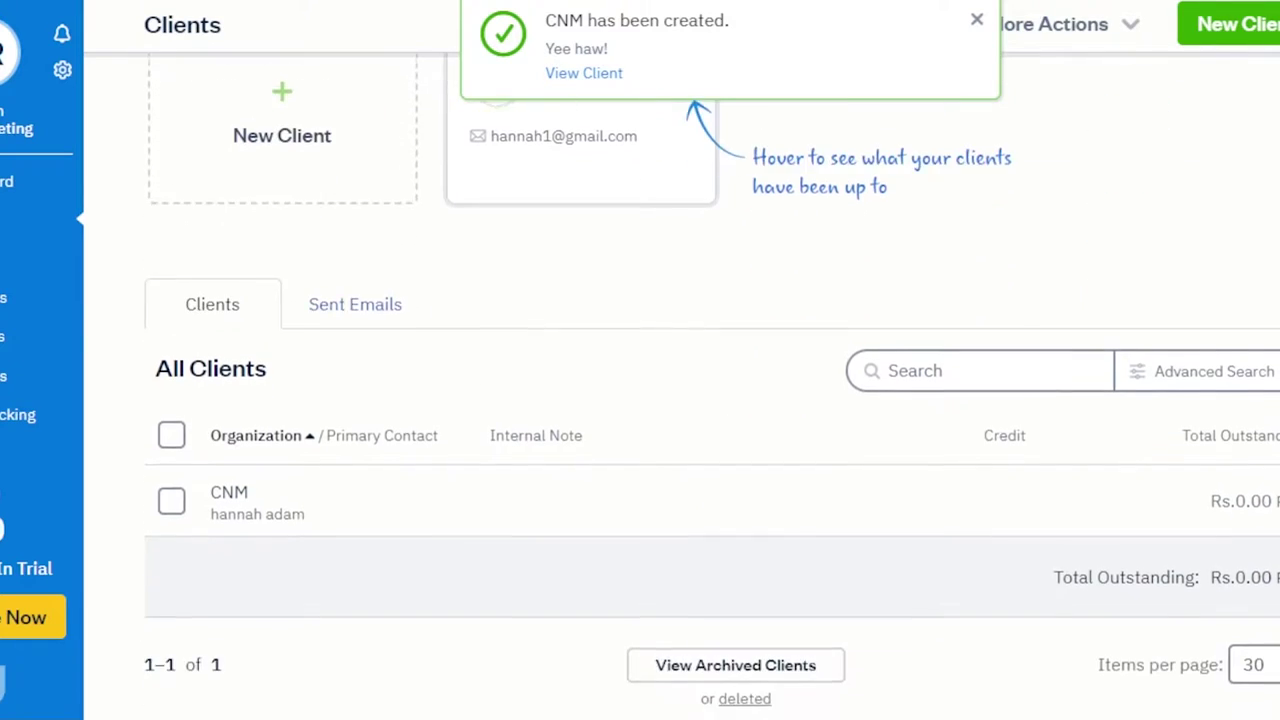
{"action": "scroll", "coordinate": [500, 240], "scroll_direction": "up", "scroll_amount": 2}
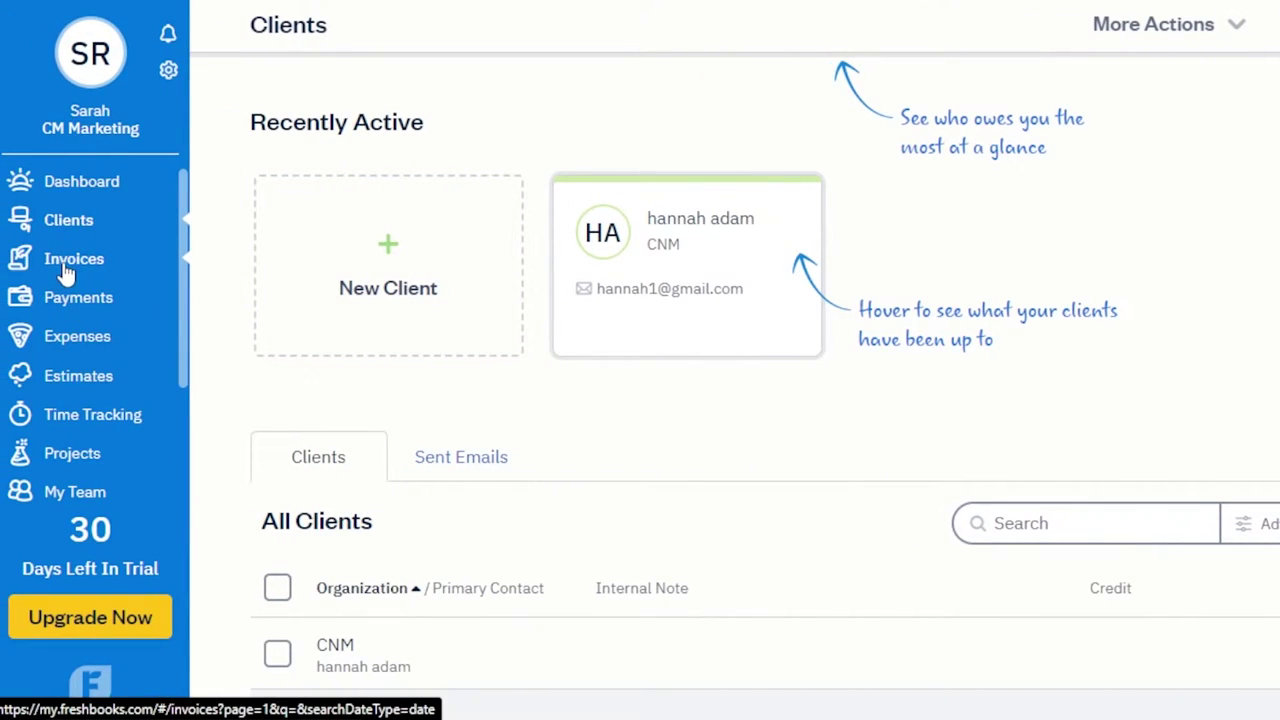
{"action": "left_click", "coordinate": [66, 272]}
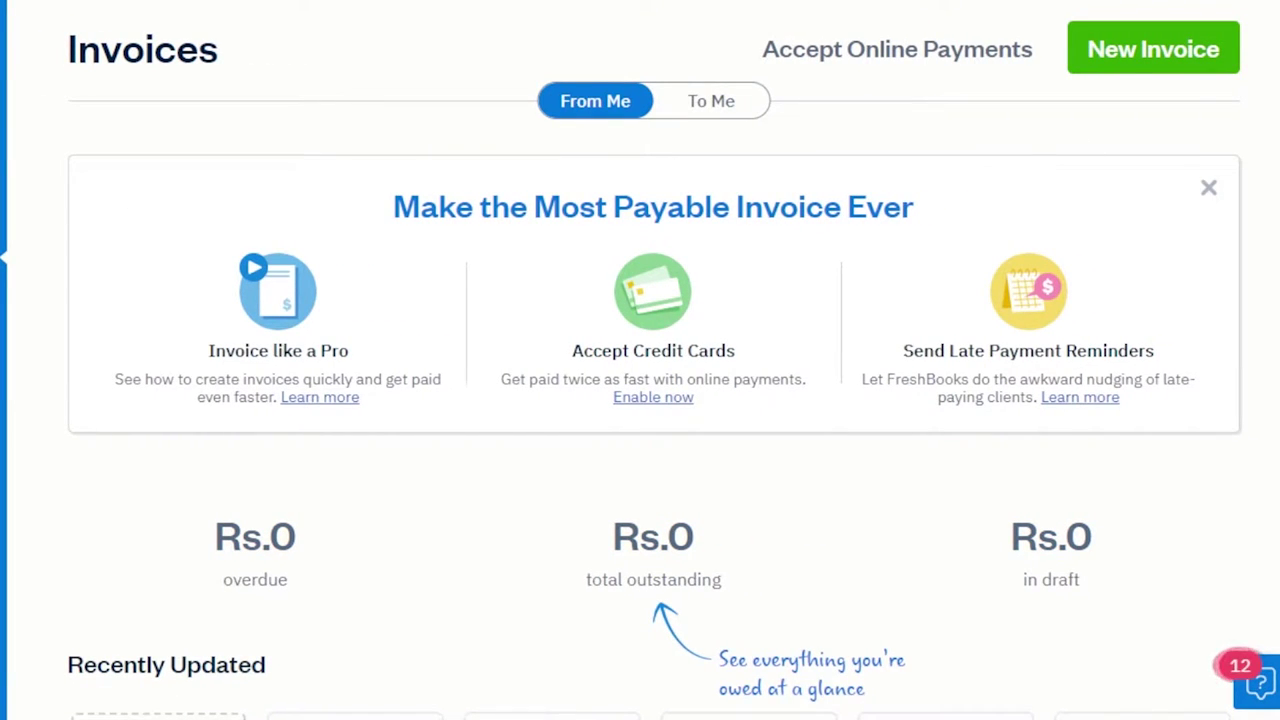
{"action": "scroll", "coordinate": [640, 400], "scroll_direction": "down", "scroll_amount": 4}
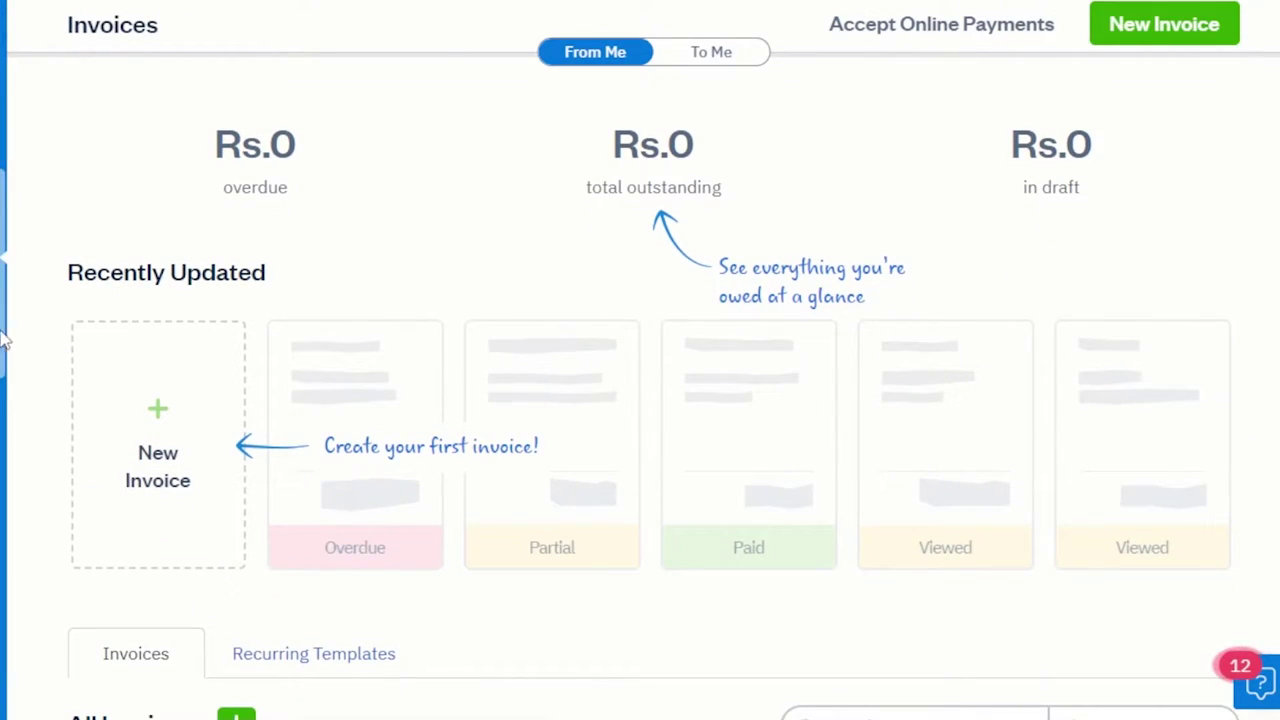
{"action": "scroll", "coordinate": [1186, 63], "scroll_direction": "up", "scroll_amount": 3}
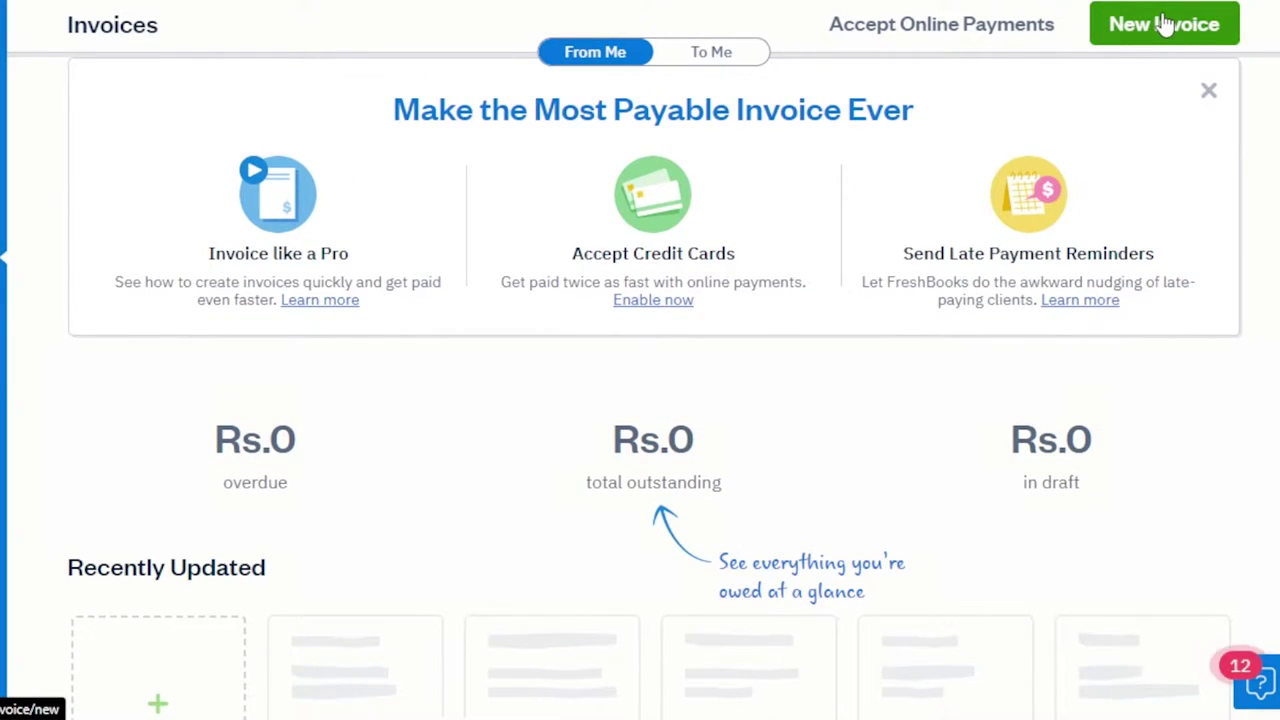
{"action": "left_click", "coordinate": [1163, 24]}
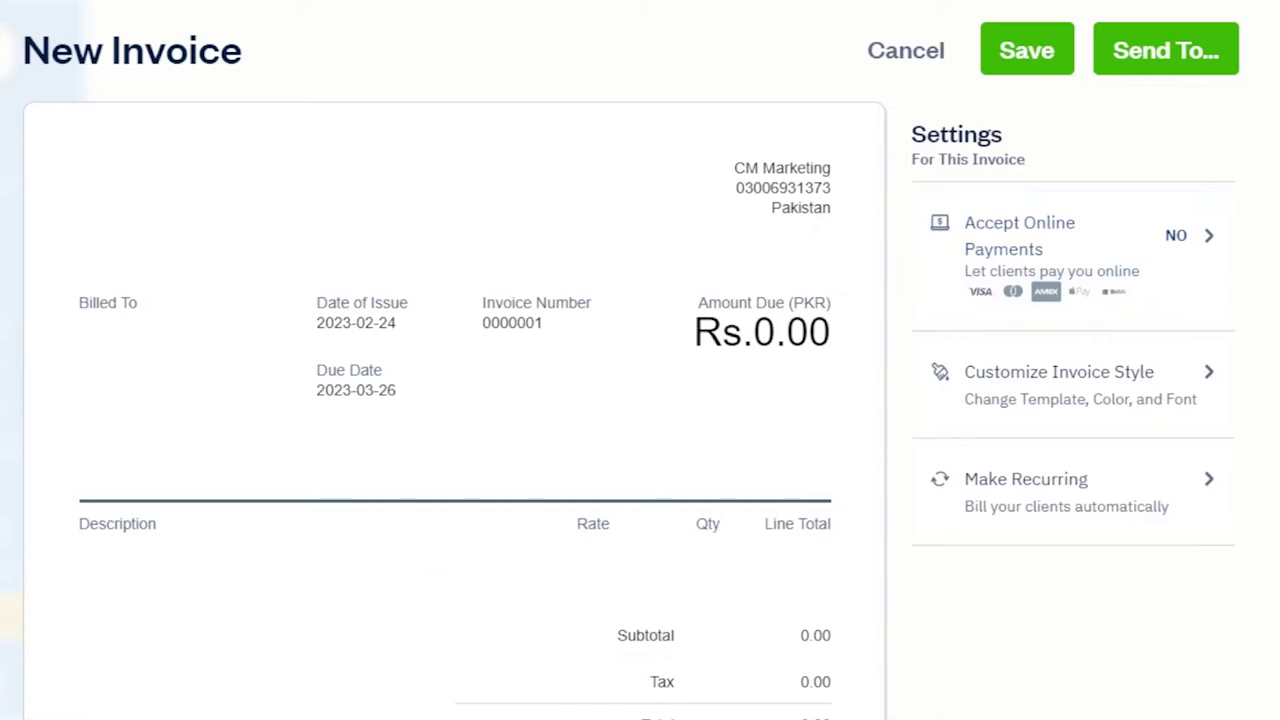
- Bill the new invoice to the existing client from CNM
{"action": "scroll", "coordinate": [645, 172], "scroll_direction": "down", "scroll_amount": 2}
{"action": "scroll", "coordinate": [645, 172], "scroll_direction": "up", "scroll_amount": 1}
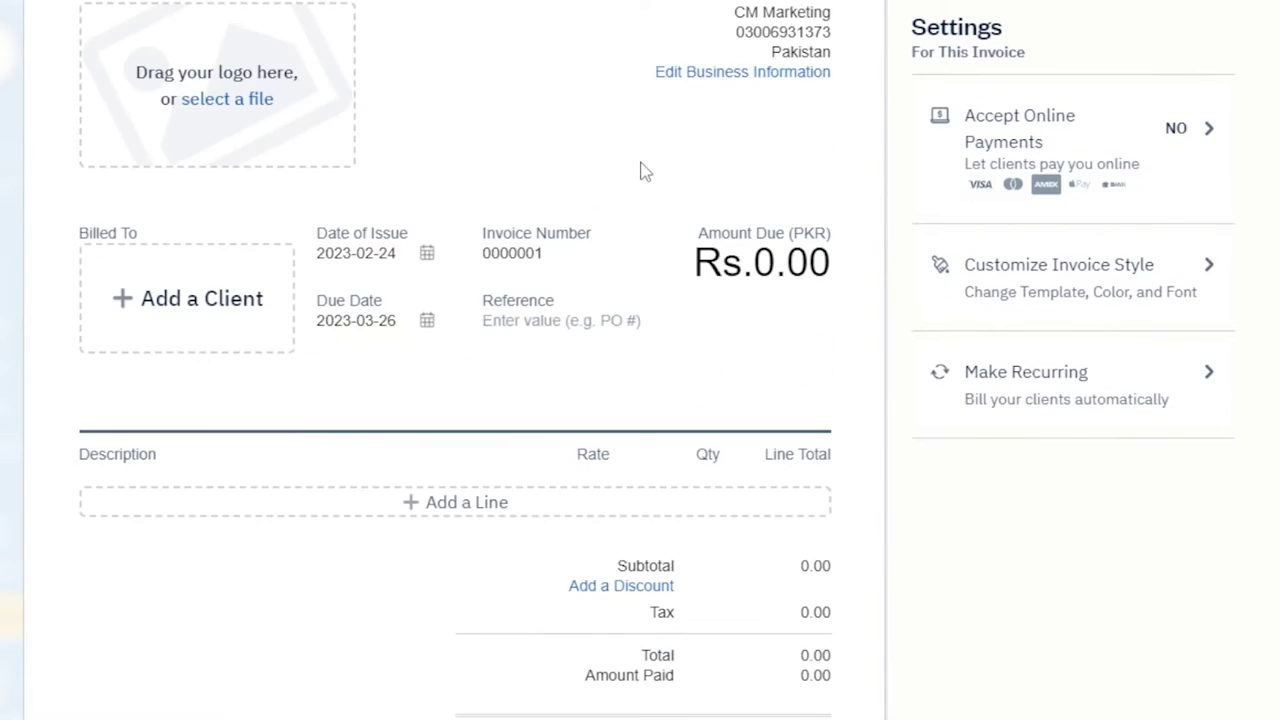
{"action": "left_click", "coordinate": [174, 303]}
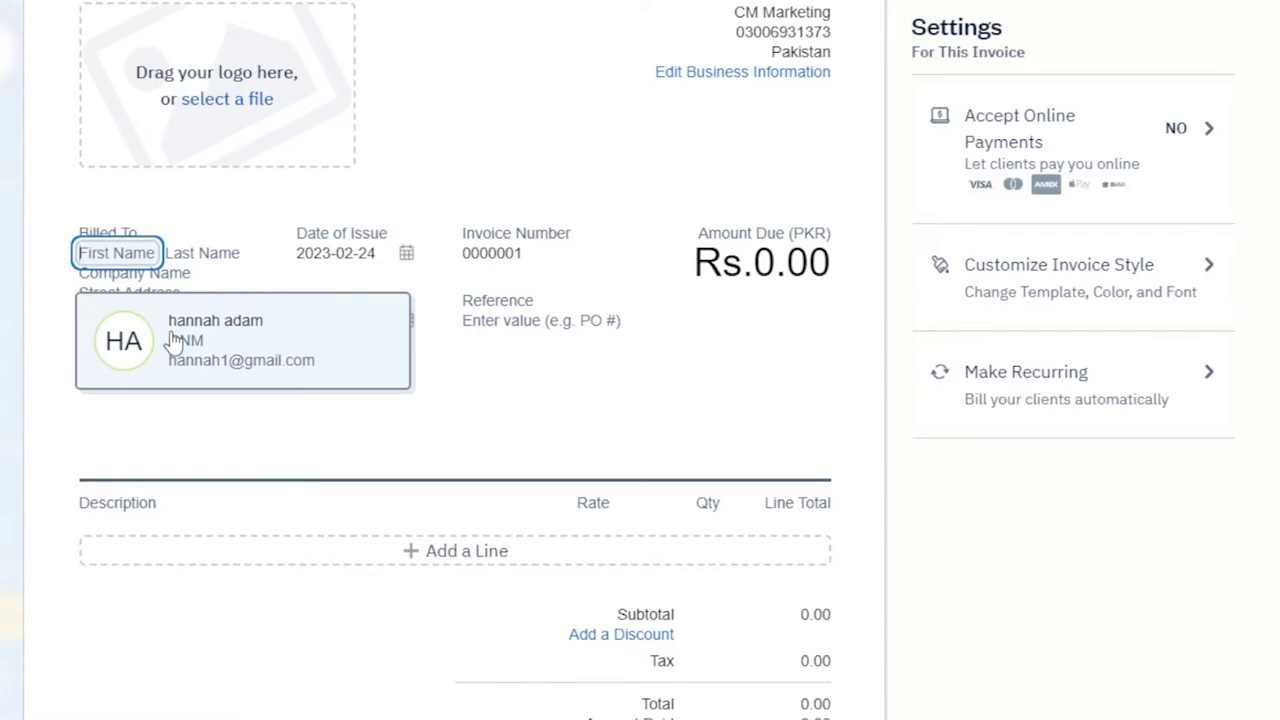
{"action": "left_click", "coordinate": [160, 360]}
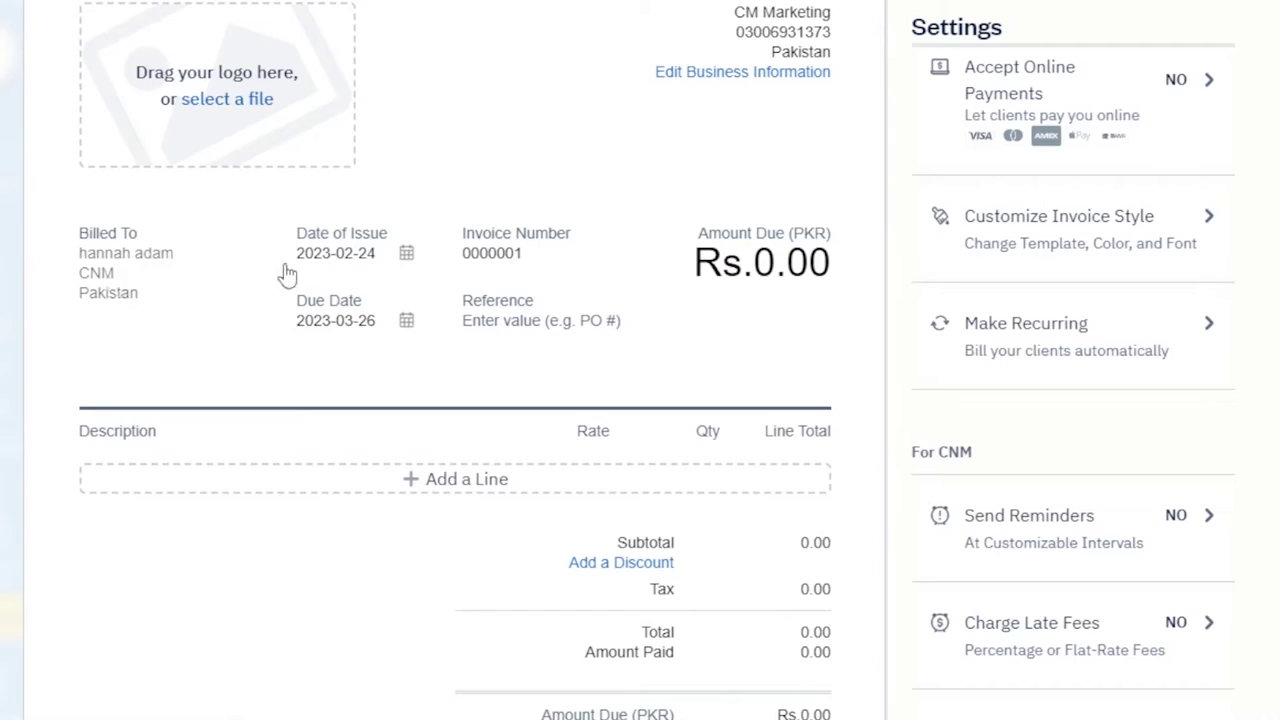
- Set the invoice's due date to the specific date 2023-02-28
{"action": "left_click", "coordinate": [407, 322]}
{"action": "scroll", "coordinate": [299, 566], "scroll_direction": "down", "scroll_amount": 1}
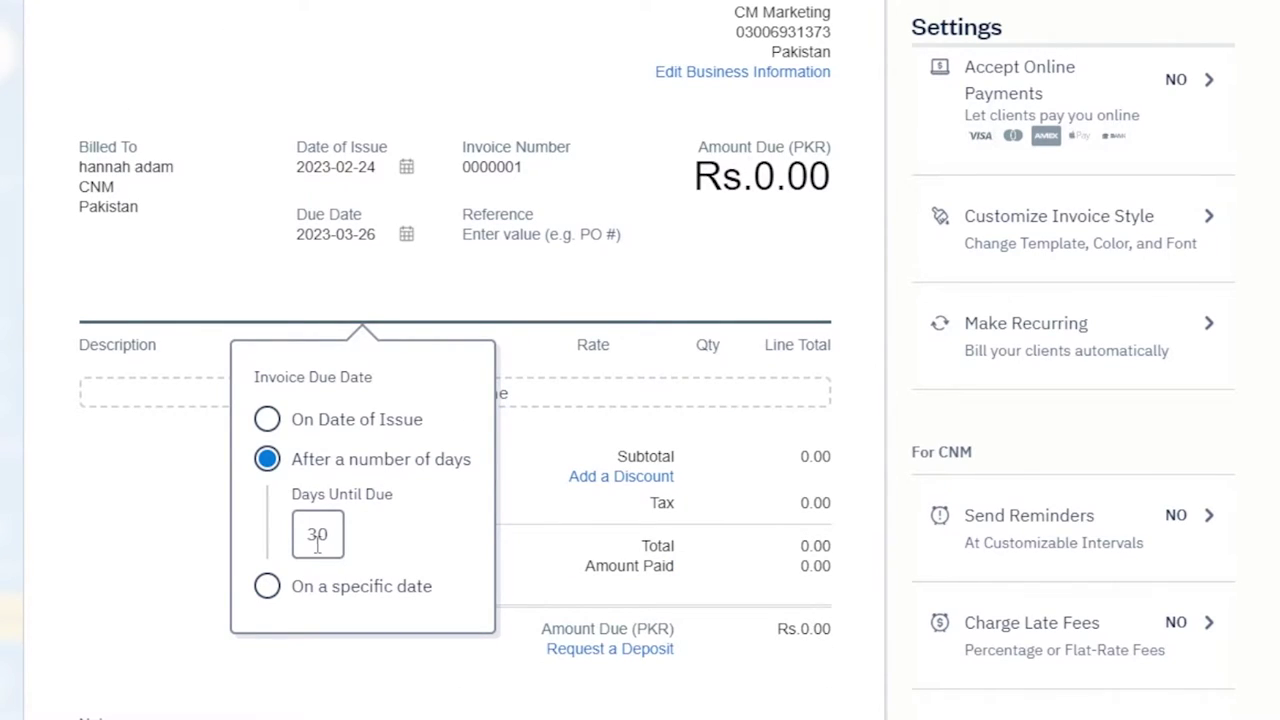
{"action": "left_click", "coordinate": [333, 540]}
{"action": "key", "text": "BackSpace"}
{"action": "key", "text": "BackSpace"}
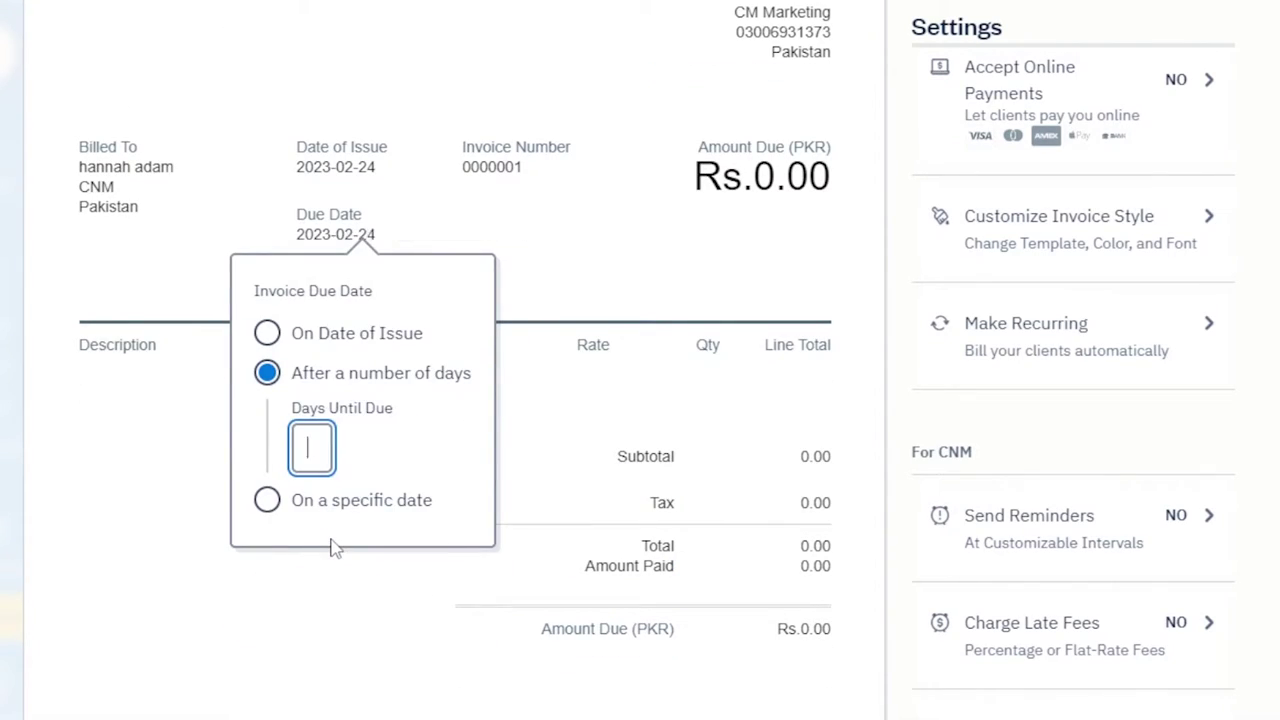
{"action": "type", "text": "3"}
{"action": "left_click", "coordinate": [267, 502]}
{"action": "left_click", "coordinate": [333, 500]}
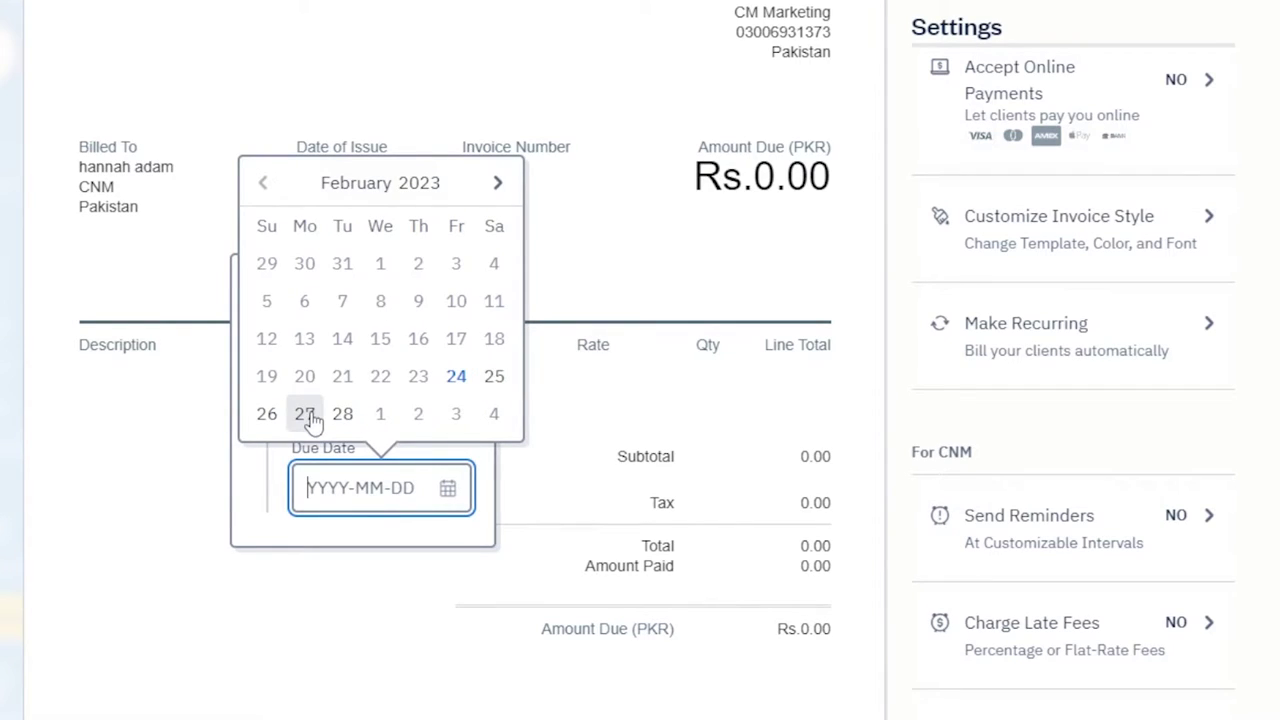
{"action": "left_click", "coordinate": [343, 416]}
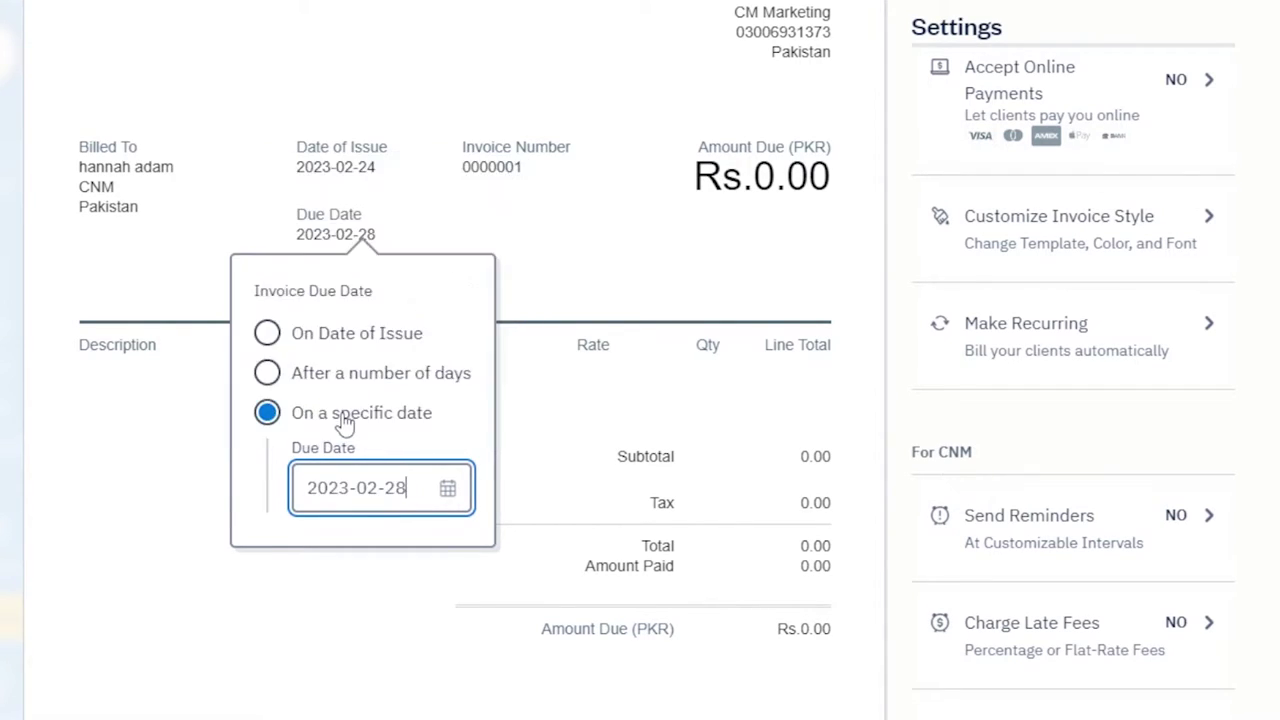
- Close the due date settings and name the invoice's first line item "online session"
{"action": "scroll", "coordinate": [400, 577], "scroll_direction": "up", "scroll_amount": 1}
{"action": "left_click", "coordinate": [400, 577]}
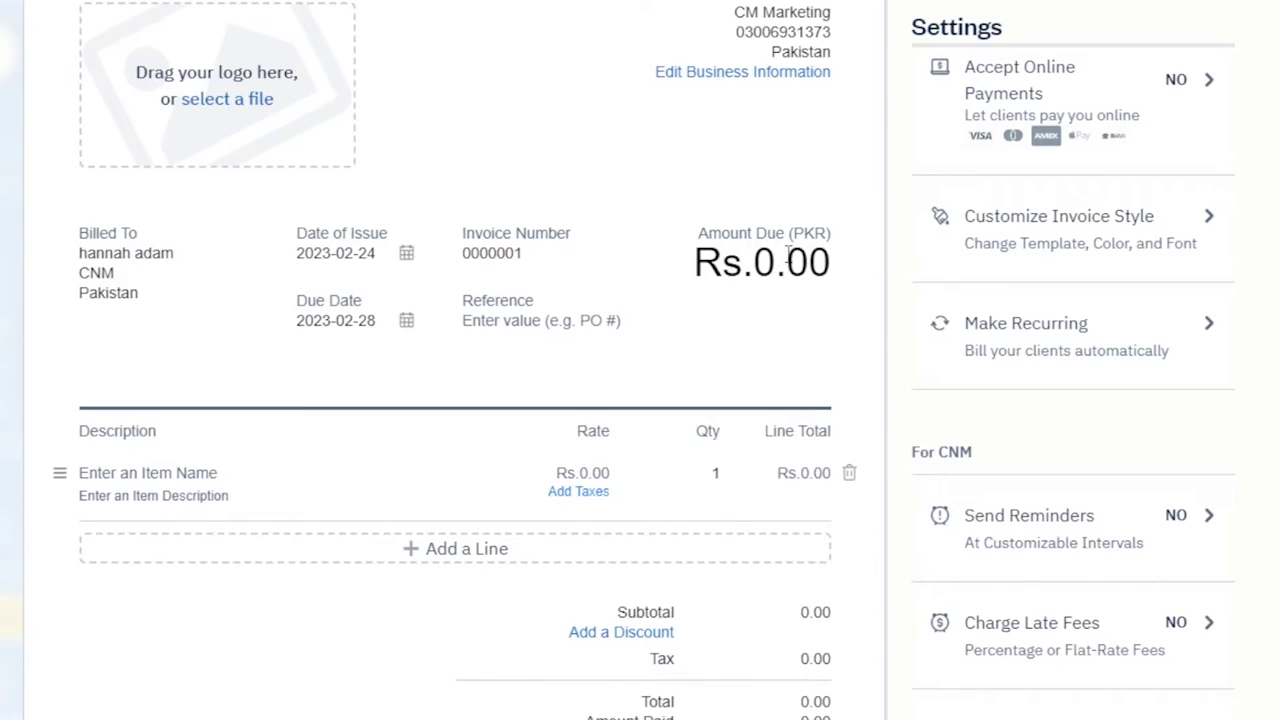
{"action": "scroll", "coordinate": [1194, 314], "scroll_direction": "down", "scroll_amount": 2}
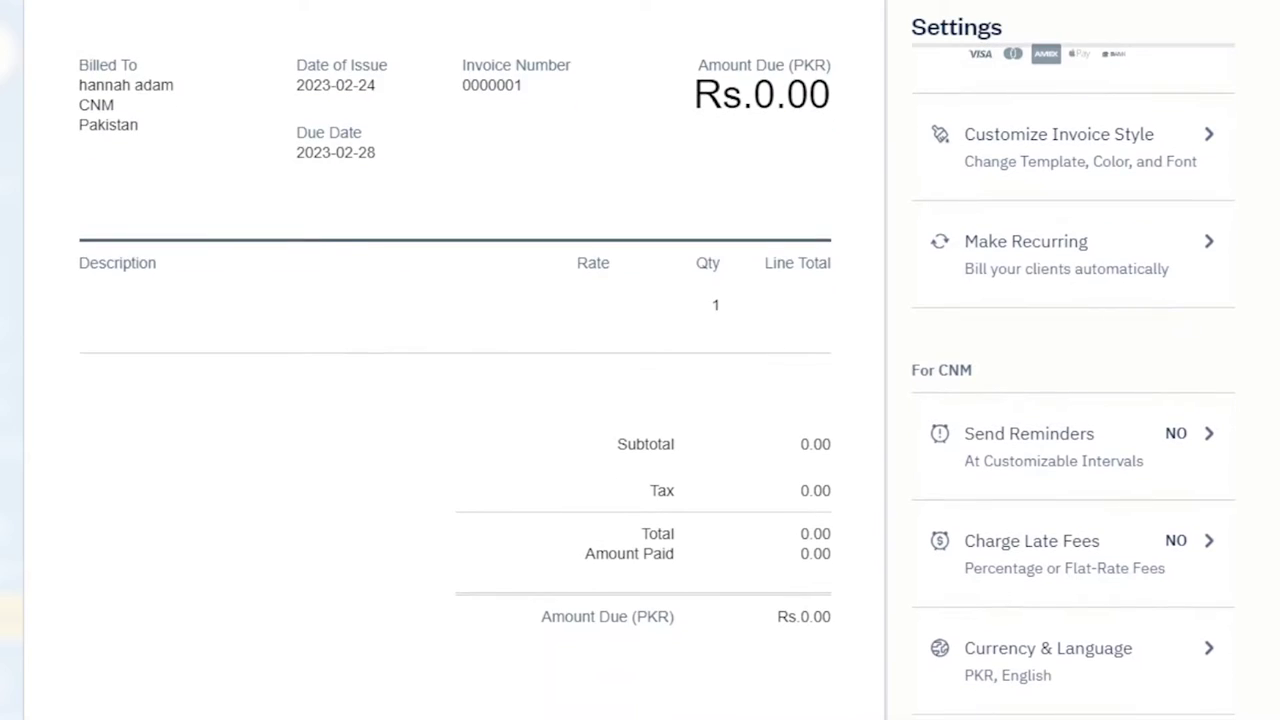
{"action": "mouse_move", "coordinate": [529, 293]}
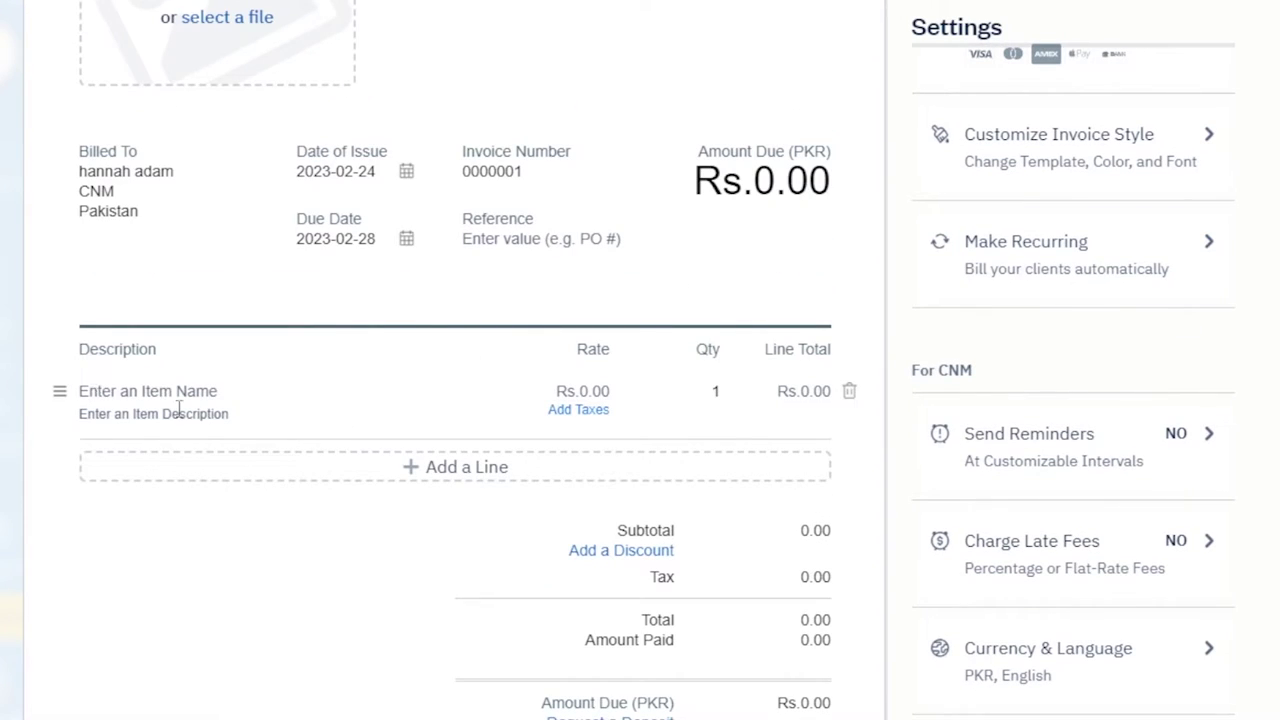
{"action": "left_click", "coordinate": [133, 391]}
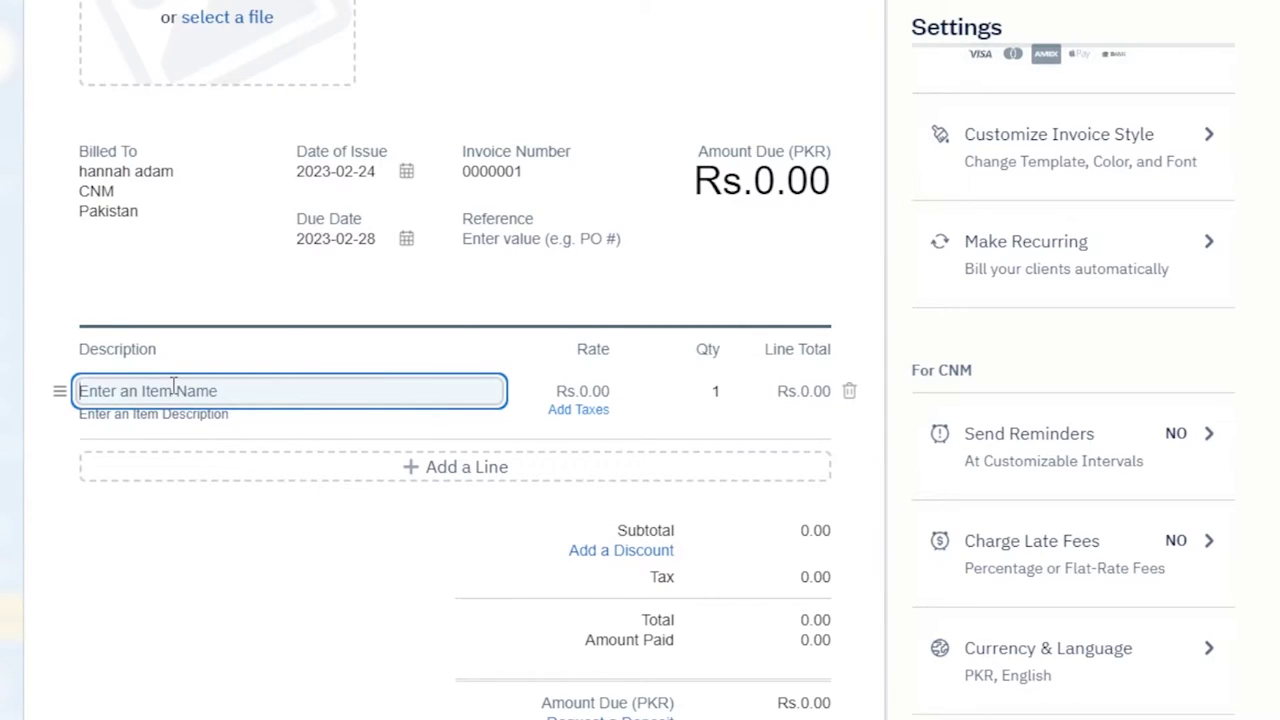
{"action": "type", "text": "s"}
{"action": "key", "text": "BackSpace"}
{"action": "type", "text": "online session"}
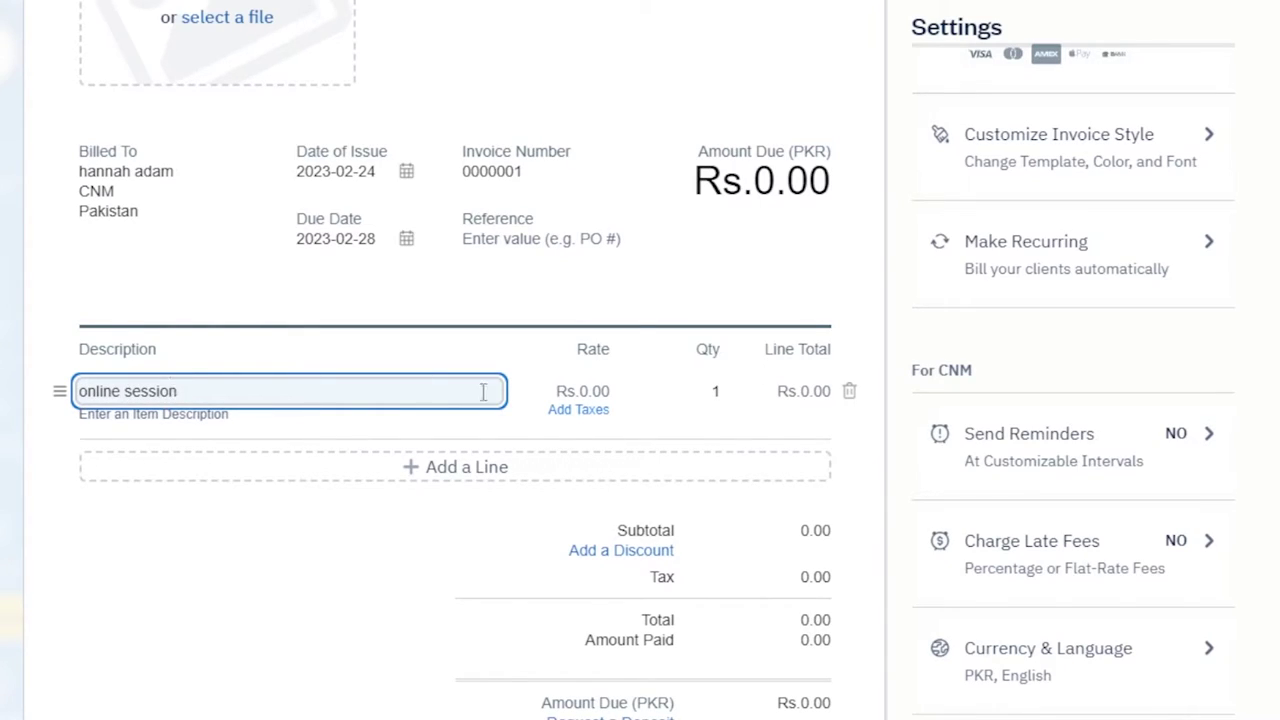
- Set the online session's rate to Rs.60 and its quantity to 2
{"action": "left_click", "coordinate": [580, 391]}
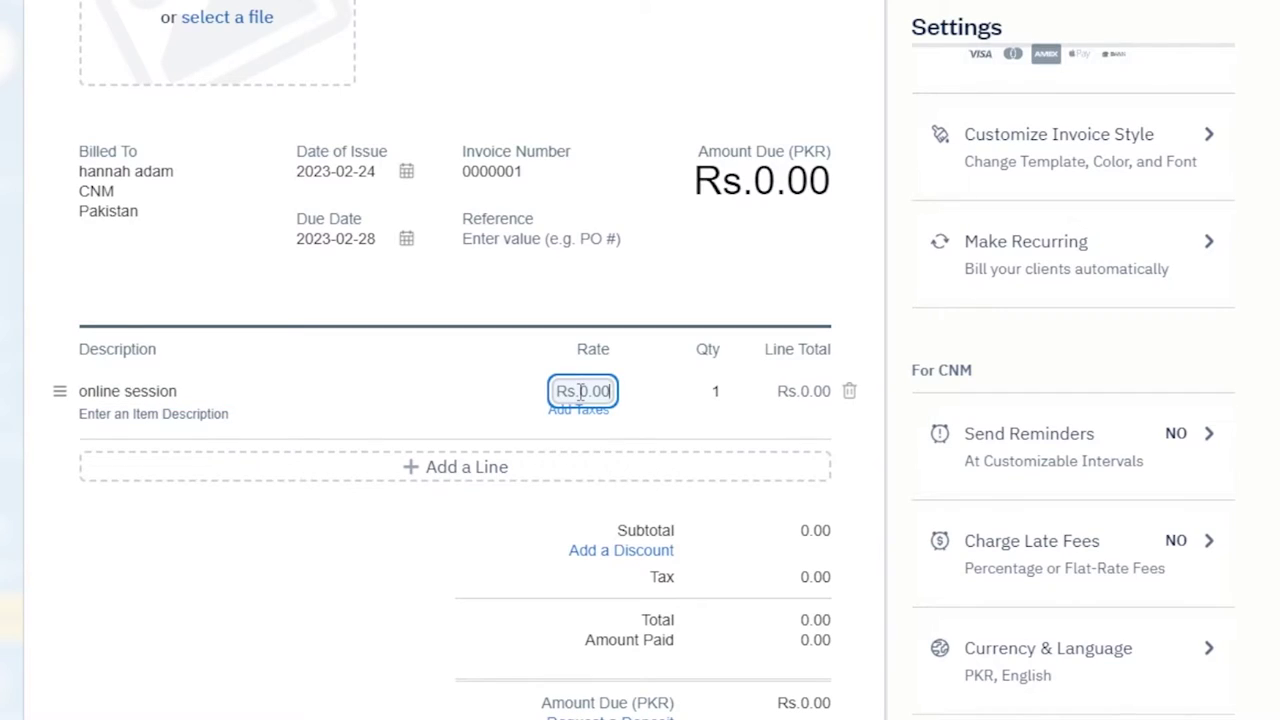
{"action": "type", "text": "5"}
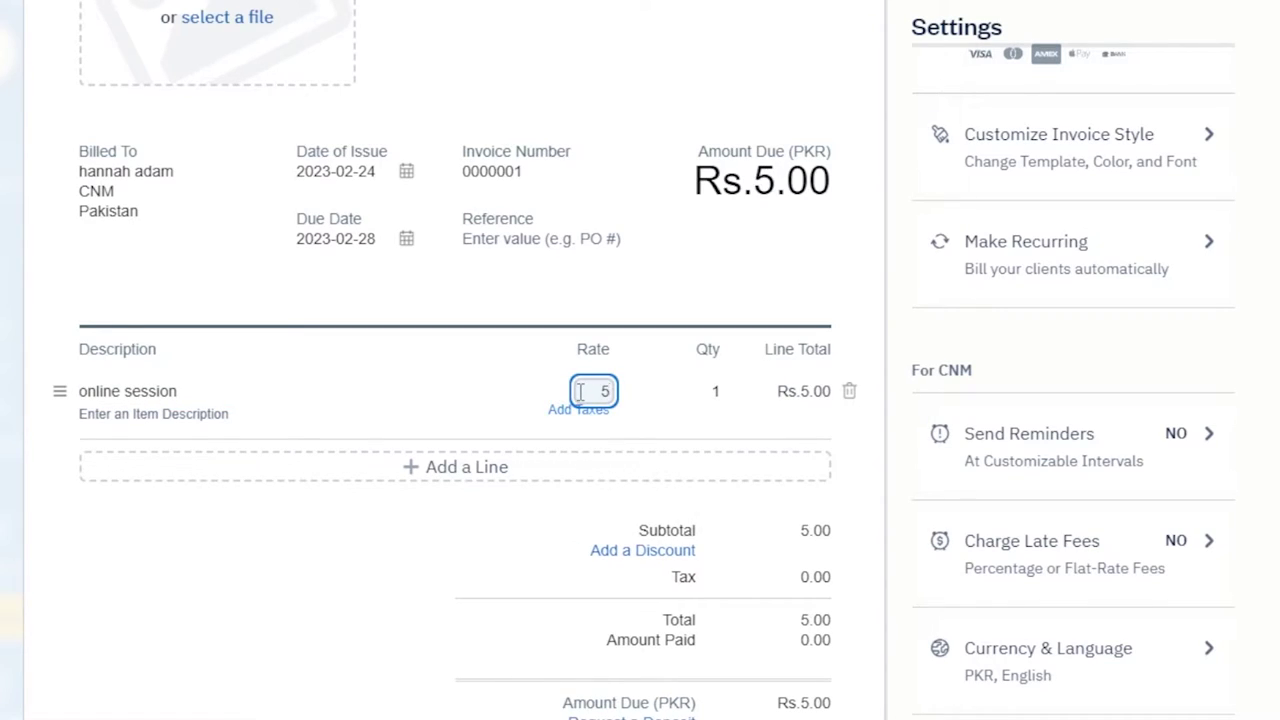
{"action": "key", "text": "BackSpace"}
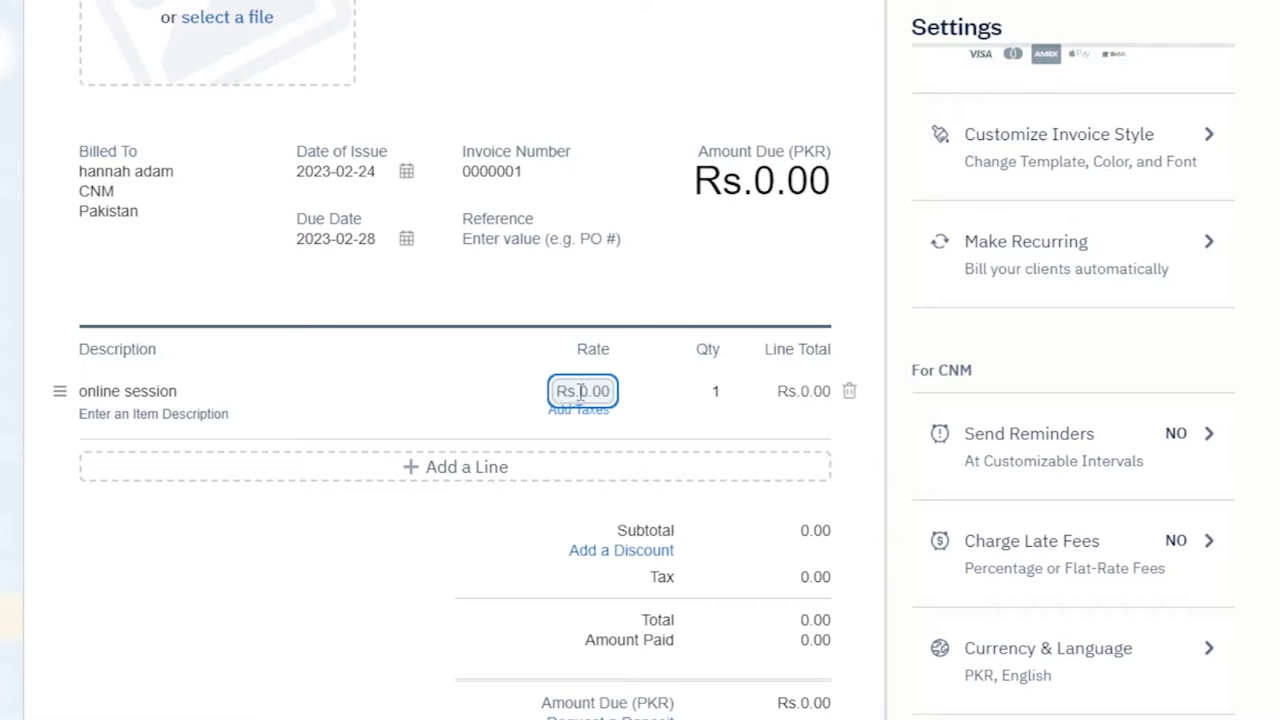
{"action": "type", "text": "60"}
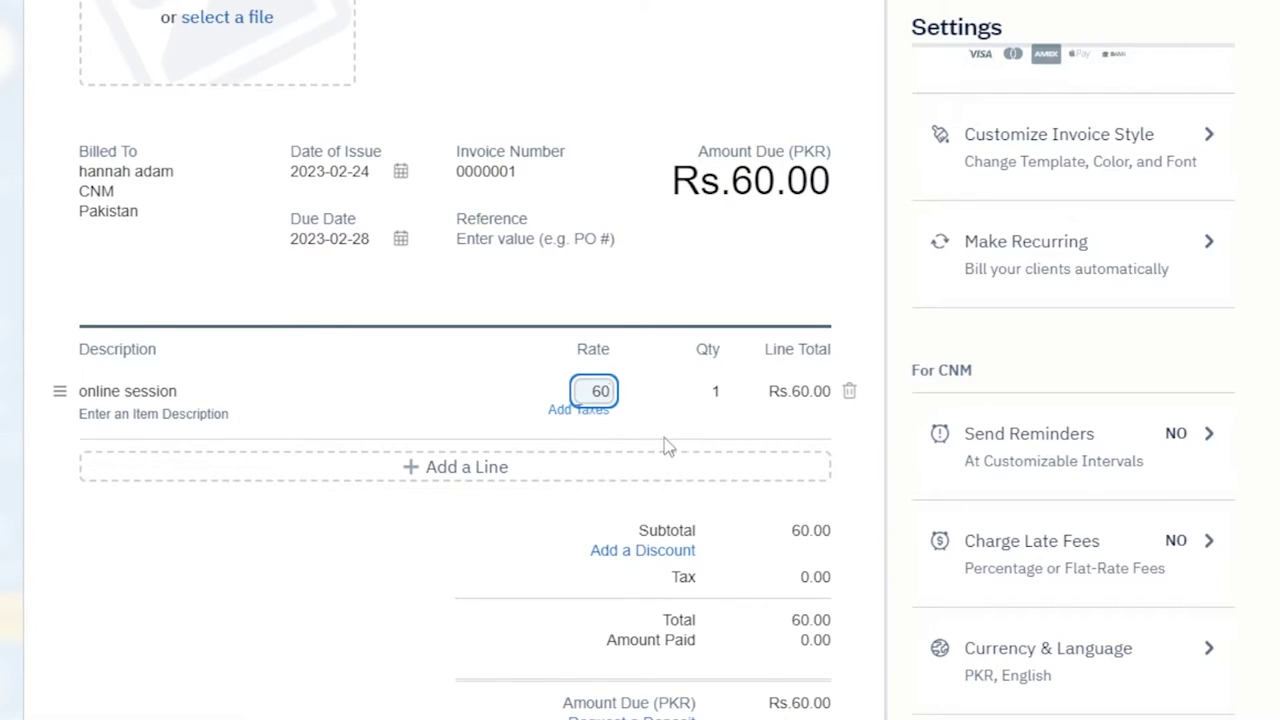
{"action": "left_click", "coordinate": [717, 391]}
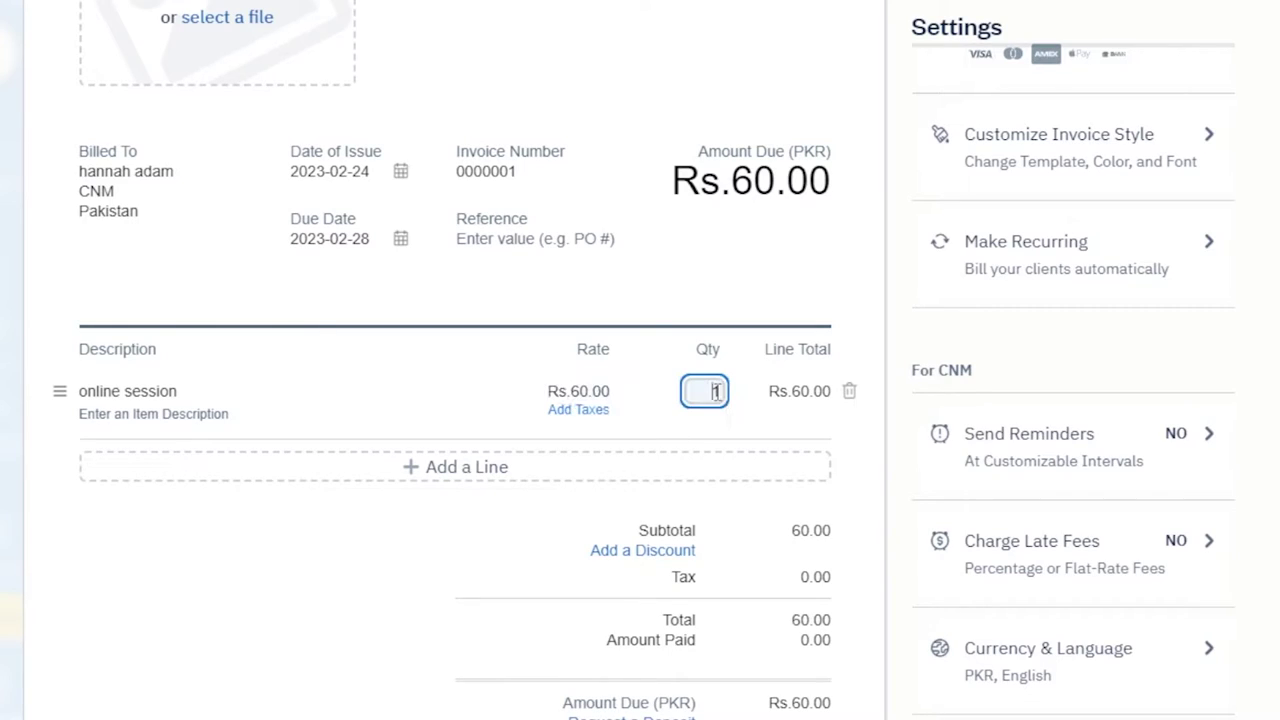
{"action": "type", "text": "21"}
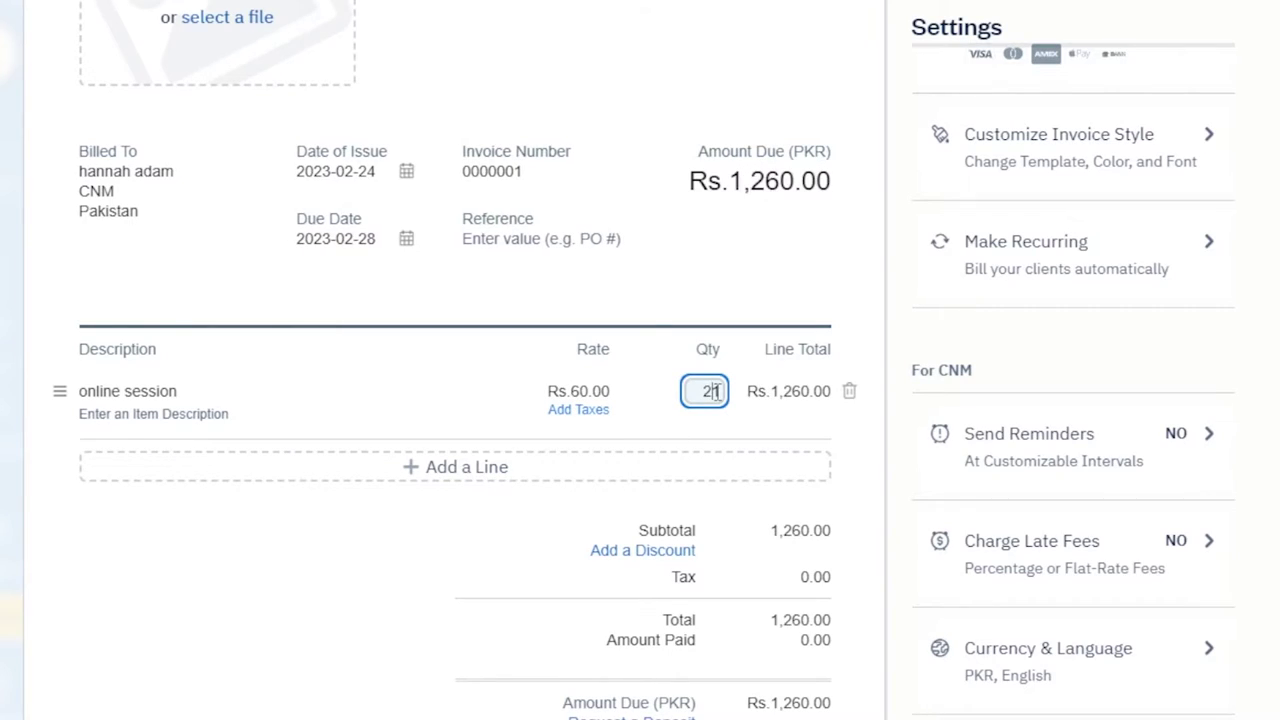
{"action": "key", "text": "Return"}
{"action": "left_click", "coordinate": [720, 391]}
{"action": "type", "text": "2"}
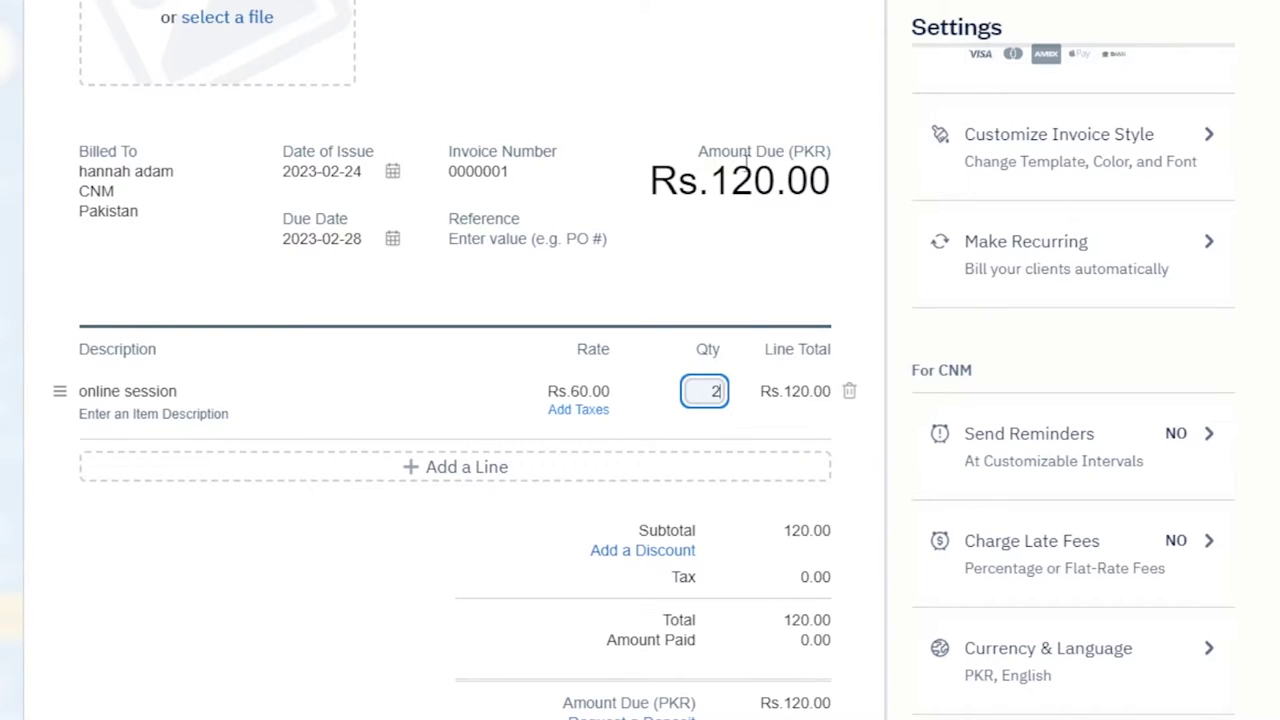
- Add a second line item named "session" to the invoice
{"action": "scroll", "coordinate": [745, 162], "scroll_direction": "down", "scroll_amount": 1}
{"action": "scroll", "coordinate": [506, 292], "scroll_direction": "down", "scroll_amount": 2}
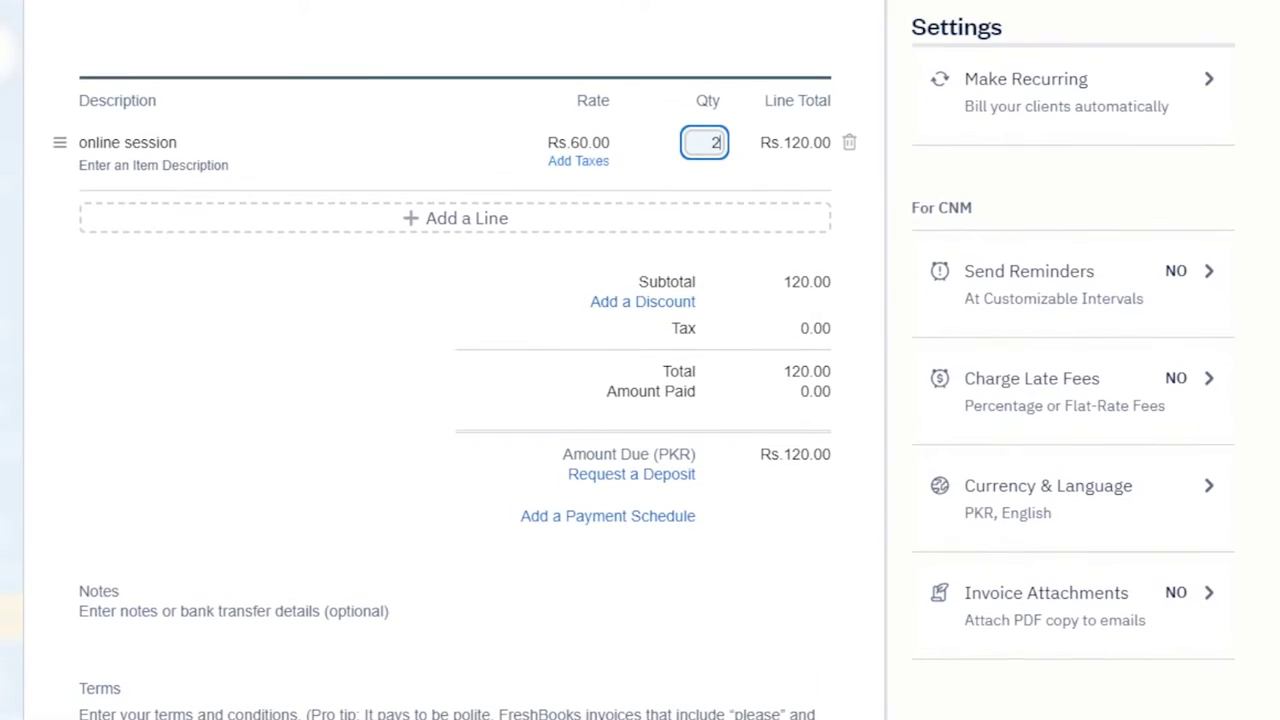
{"action": "scroll", "coordinate": [506, 292], "scroll_direction": "up", "scroll_amount": 3}
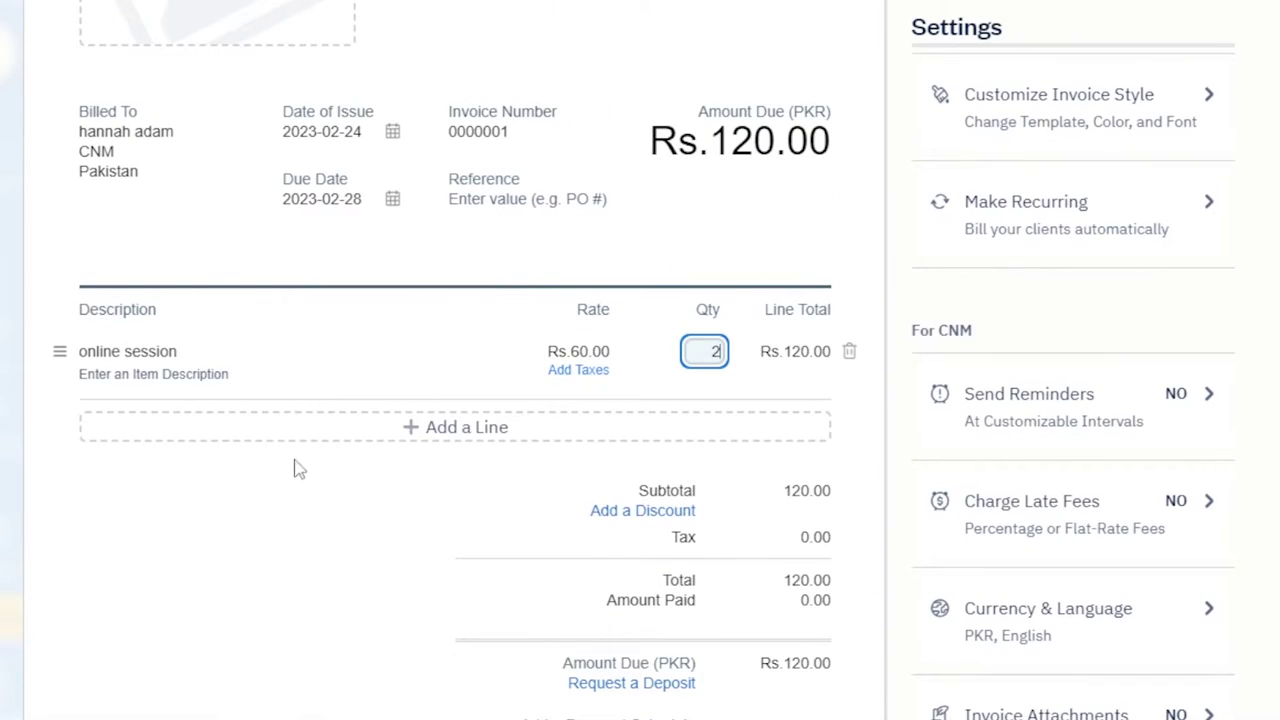
{"action": "left_click", "coordinate": [449, 438]}
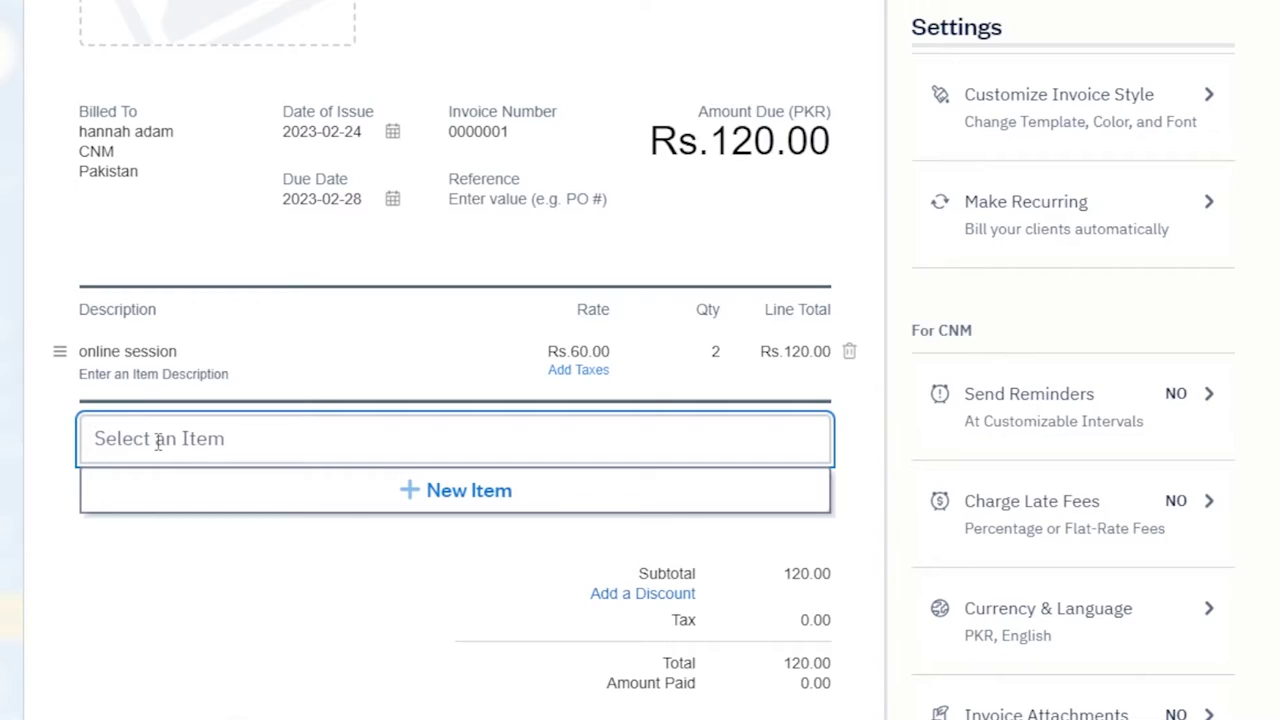
{"action": "type", "text": "sess"}
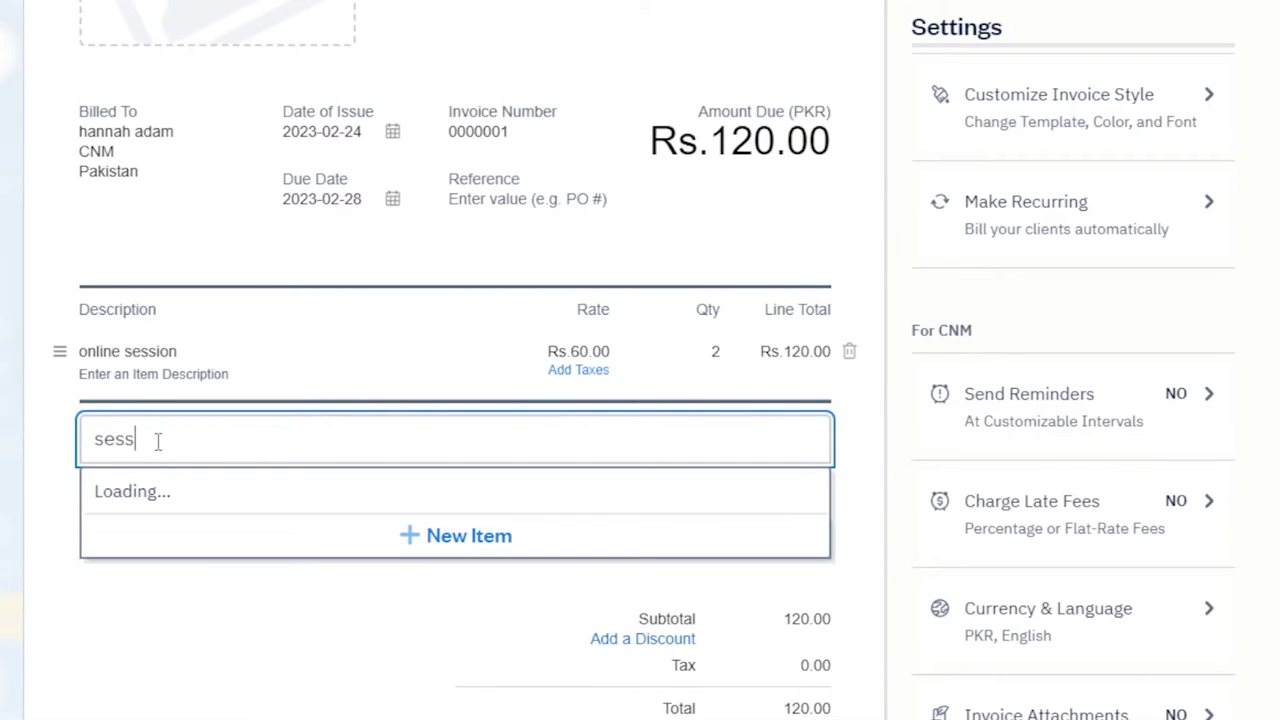
{"action": "type", "text": "ion"}
{"action": "key", "text": "Return"}
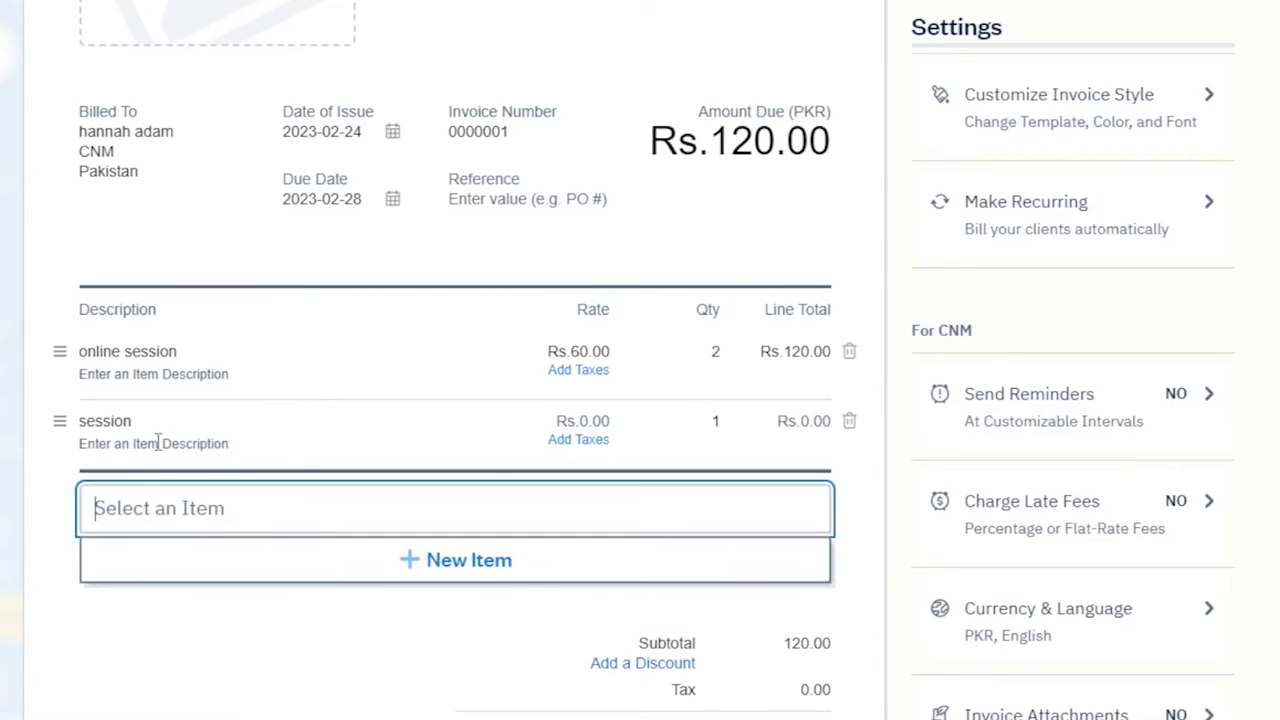
- Set the rate of the "session" item to Rs.100 and its quantity to 3
{"action": "left_click", "coordinate": [598, 425]}
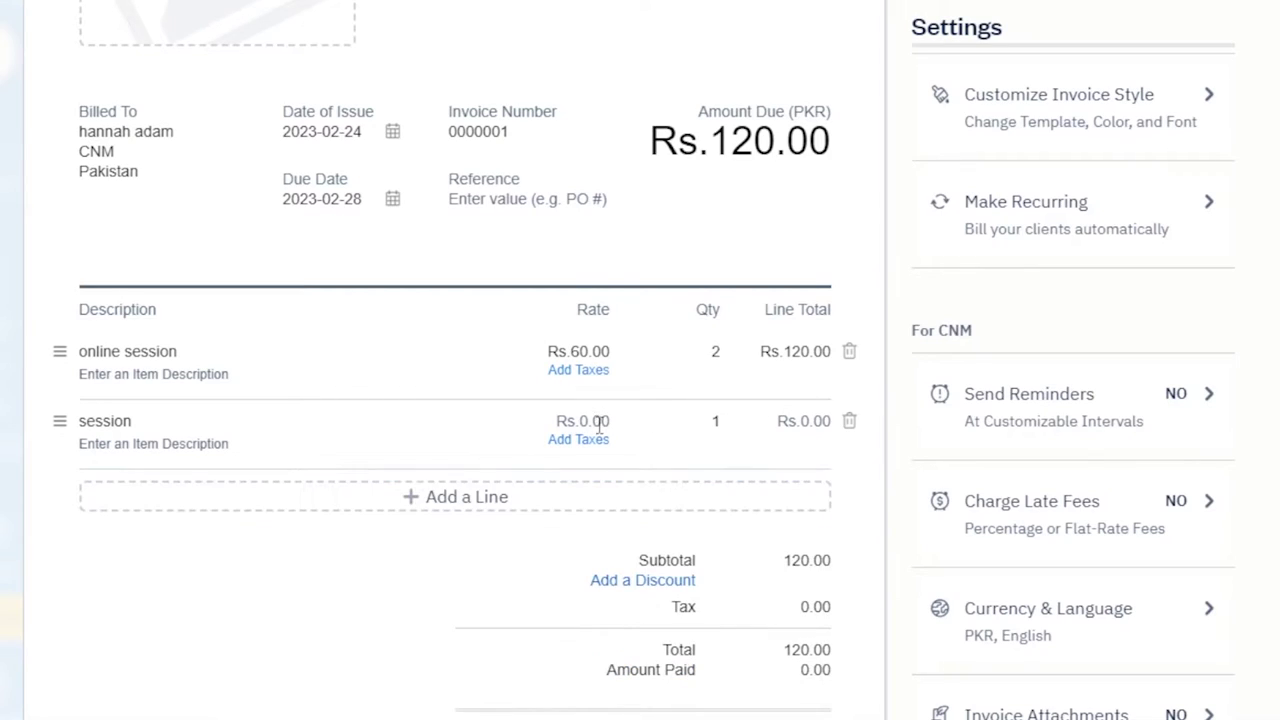
{"action": "left_click", "coordinate": [600, 424]}
{"action": "type", "text": "100"}
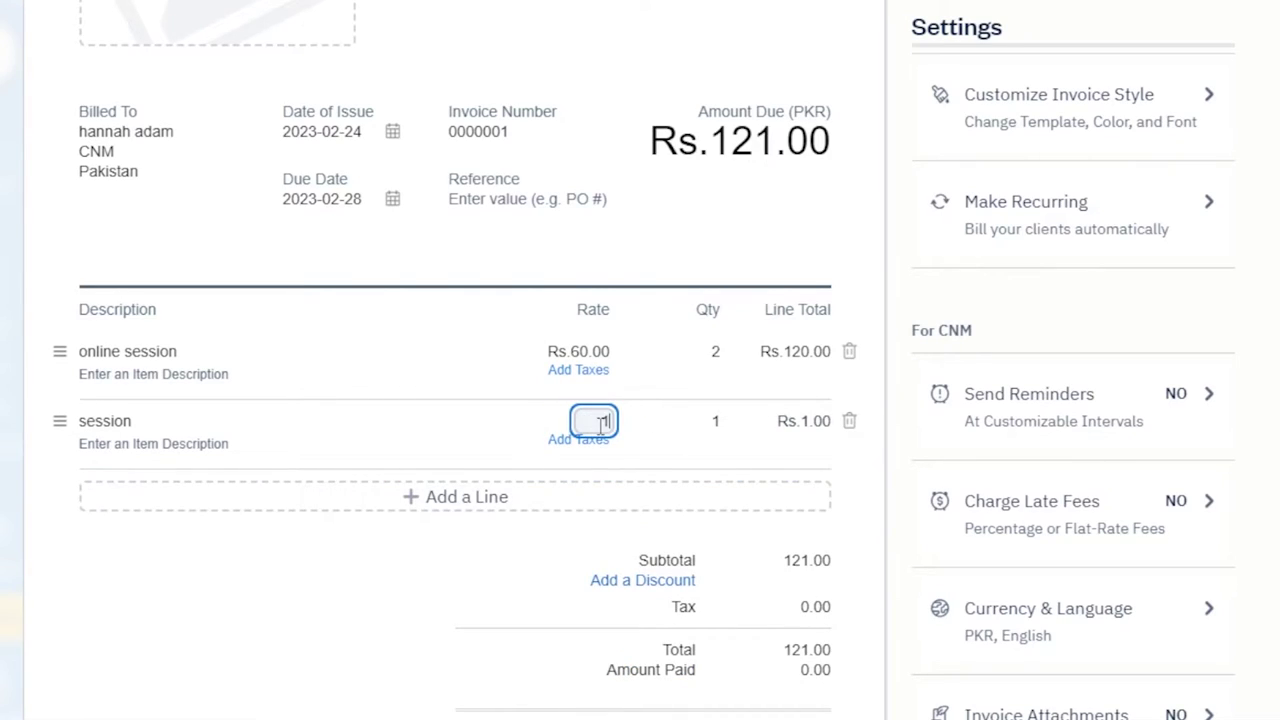
{"action": "left_click", "coordinate": [712, 421]}
{"action": "key", "text": "BackSpace"}
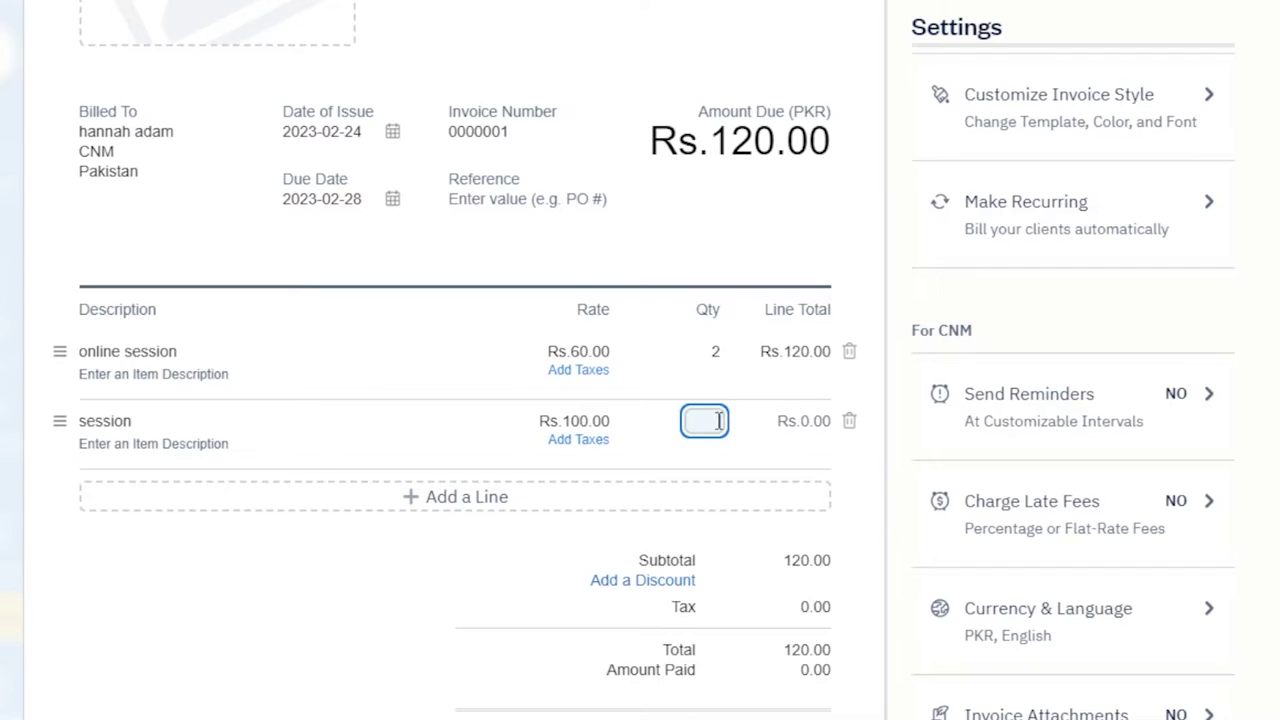
{"action": "type", "text": "3"}
{"action": "scroll", "coordinate": [768, 230], "scroll_direction": "down", "scroll_amount": 1}
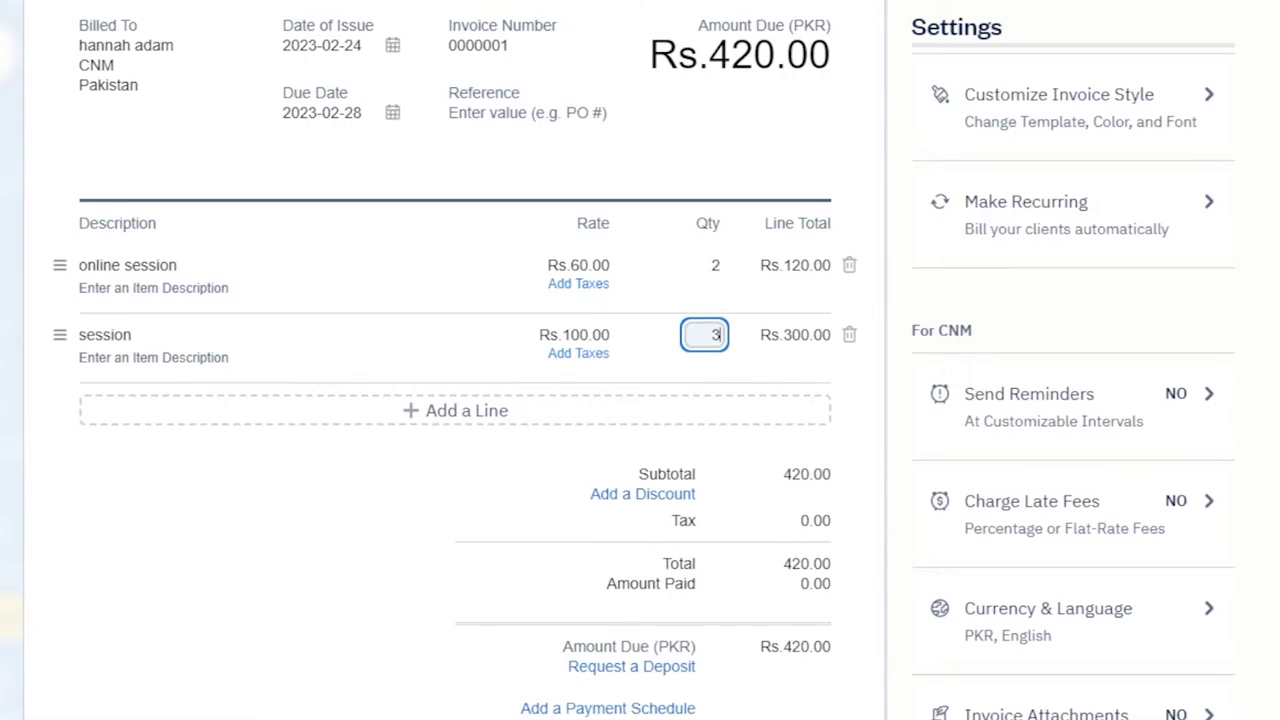
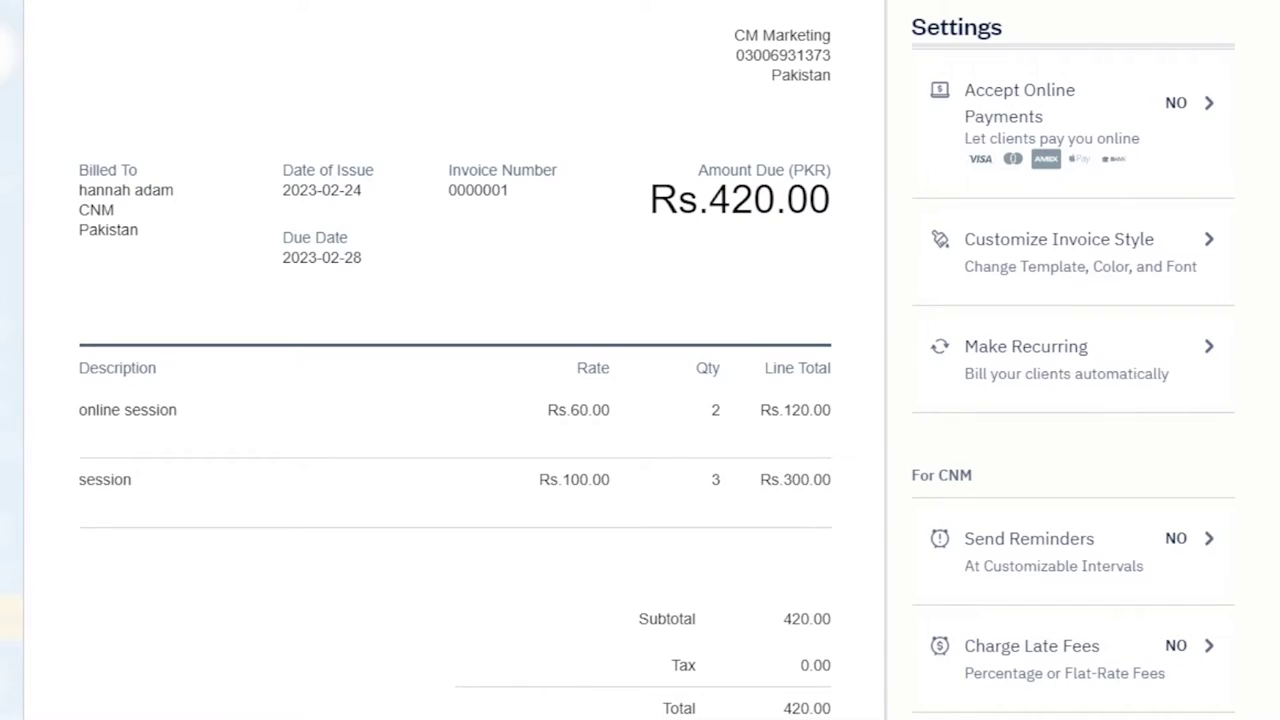
- Review the invoice's online payment options, including the supported cards and transaction fees, and leave them without connecting a provider
{"action": "left_click", "coordinate": [1117, 97]}
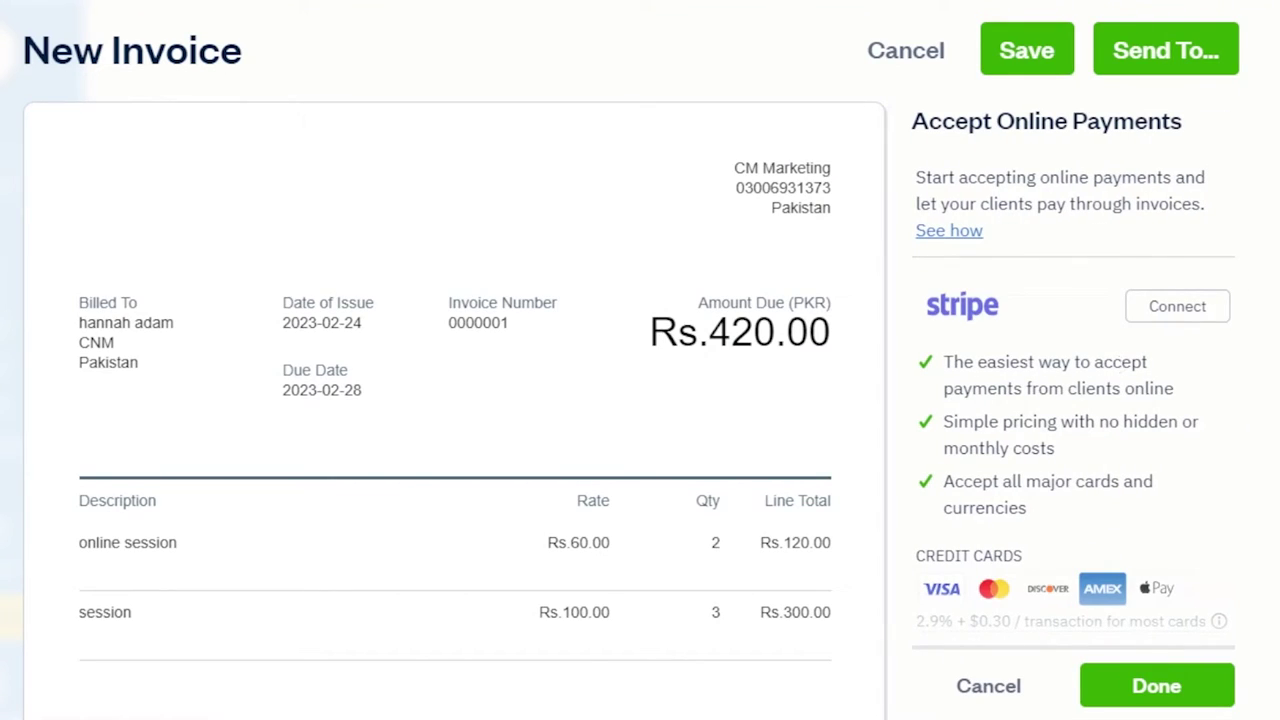
{"action": "scroll", "coordinate": [640, 400], "scroll_direction": "down", "scroll_amount": 4}
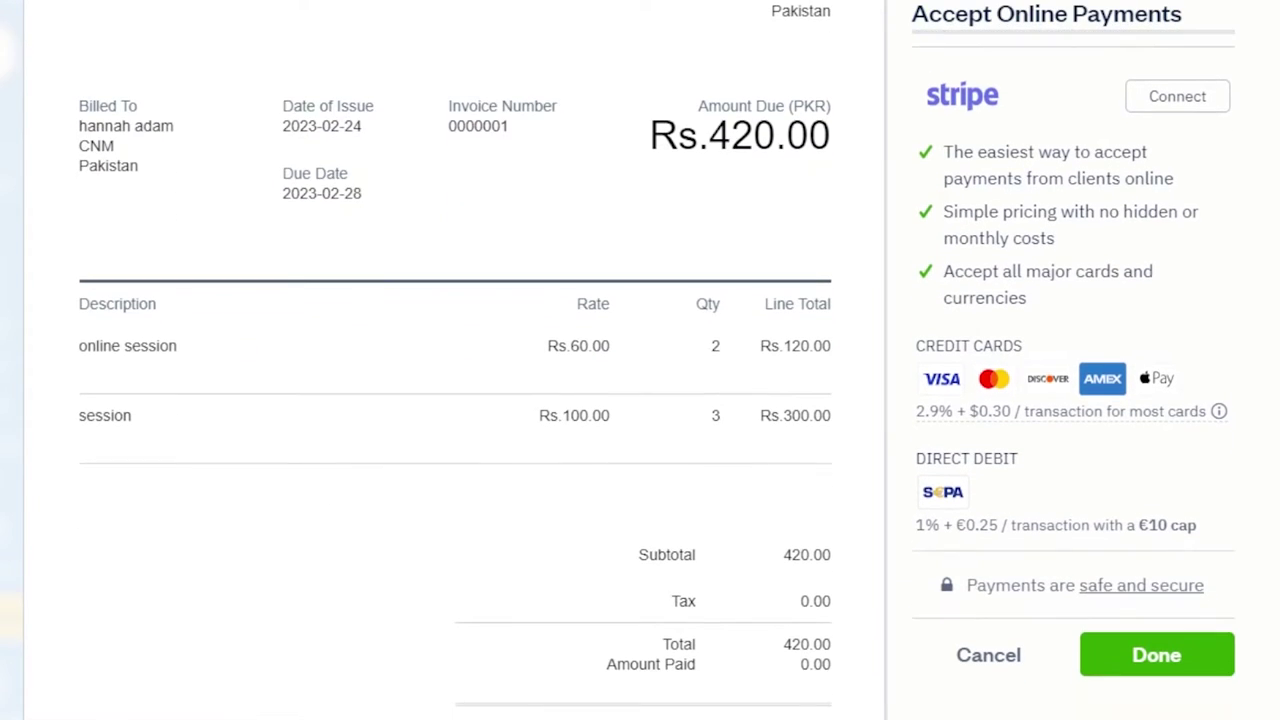
{"action": "scroll", "coordinate": [657, 360], "scroll_direction": "down", "scroll_amount": 1}
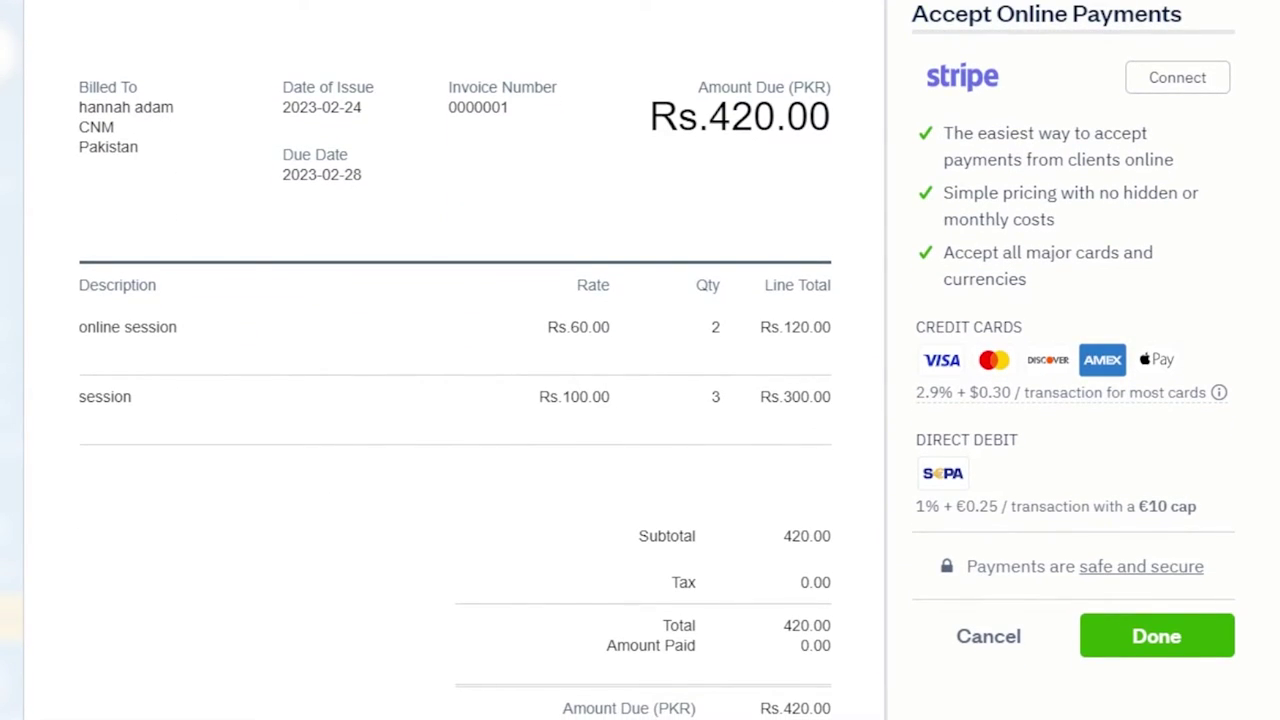
{"action": "scroll", "coordinate": [1026, 252], "scroll_direction": "down", "scroll_amount": 1}
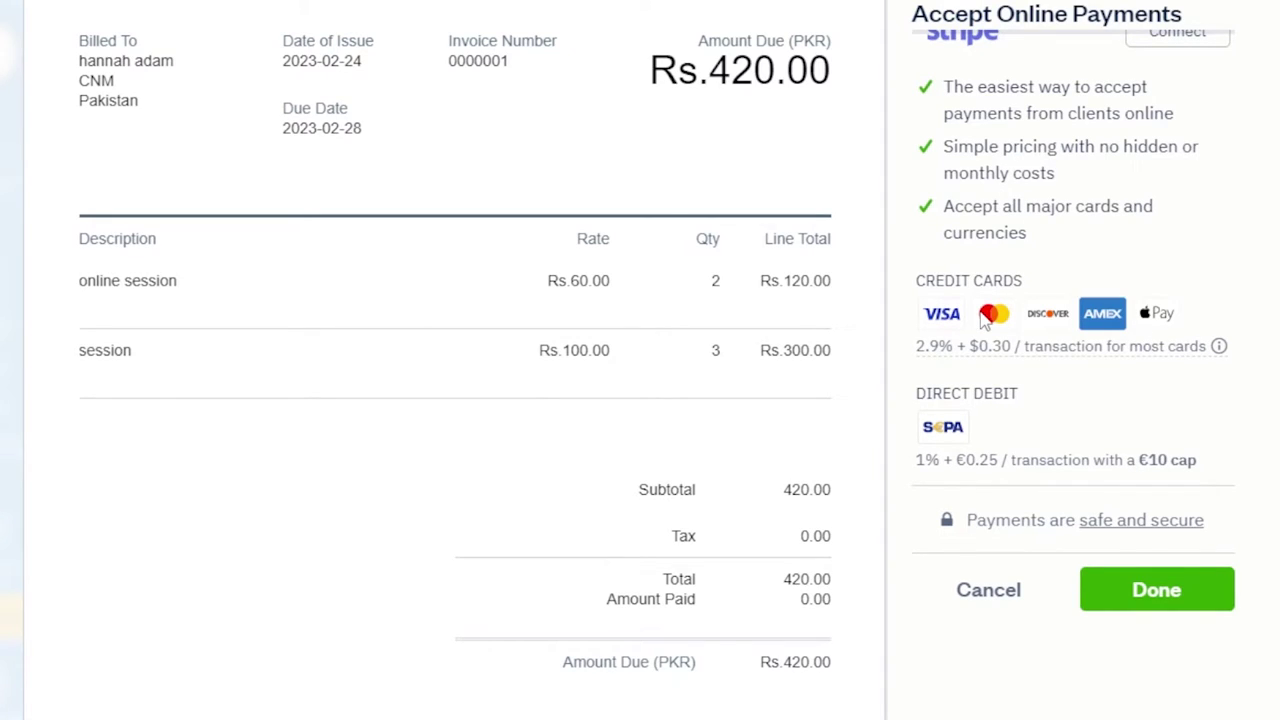
{"action": "scroll", "coordinate": [657, 360], "scroll_direction": "down", "scroll_amount": 2}
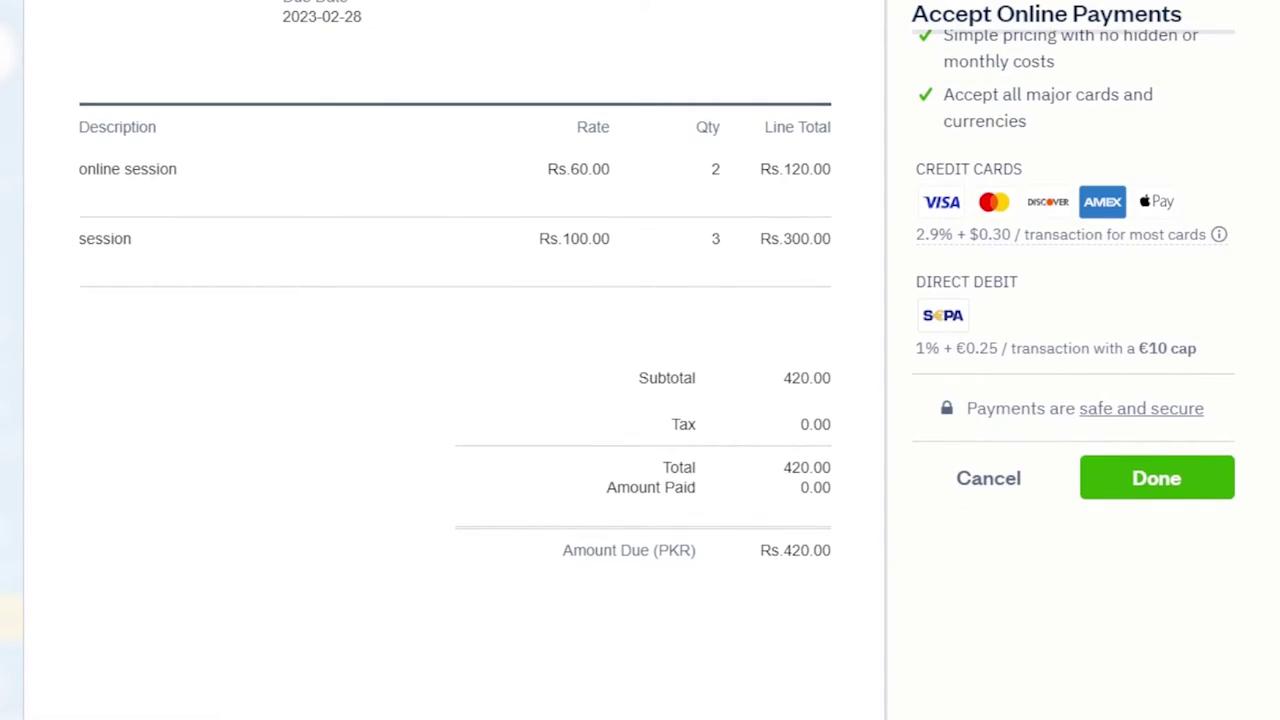
{"action": "scroll", "coordinate": [1071, 409], "scroll_direction": "up", "scroll_amount": 6}
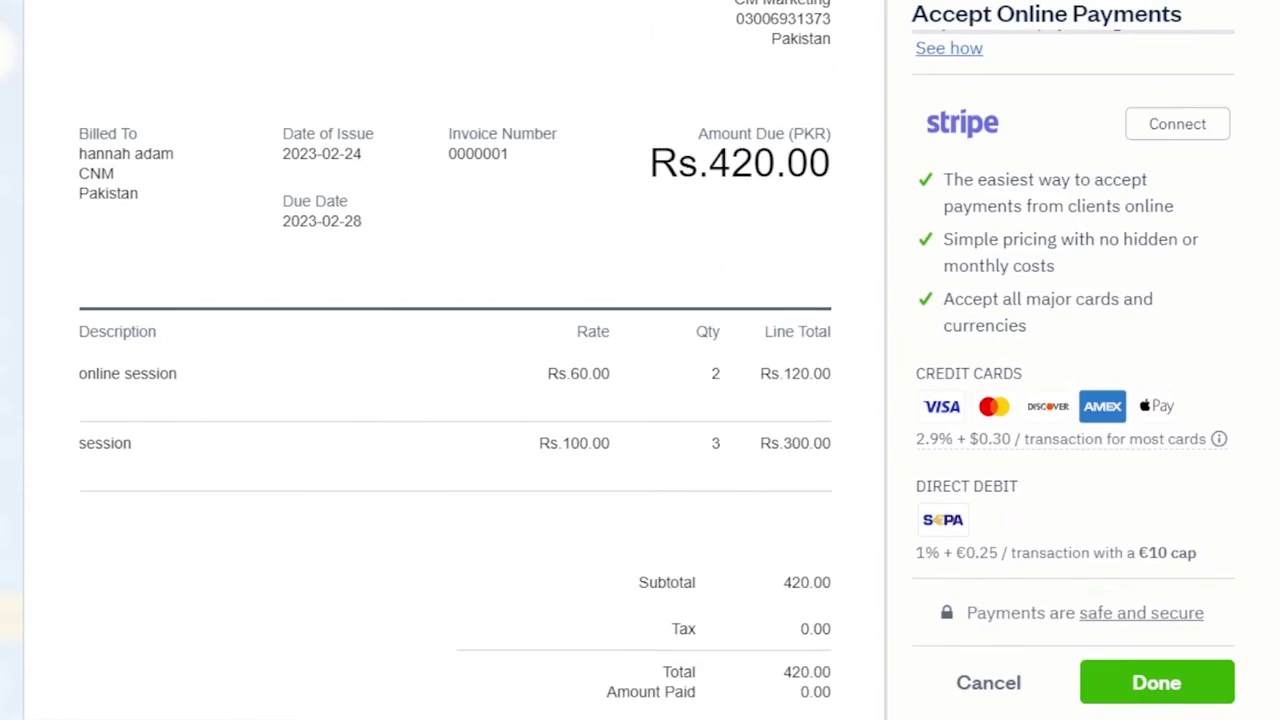
{"action": "scroll", "coordinate": [1071, 409], "scroll_direction": "down", "scroll_amount": 5}
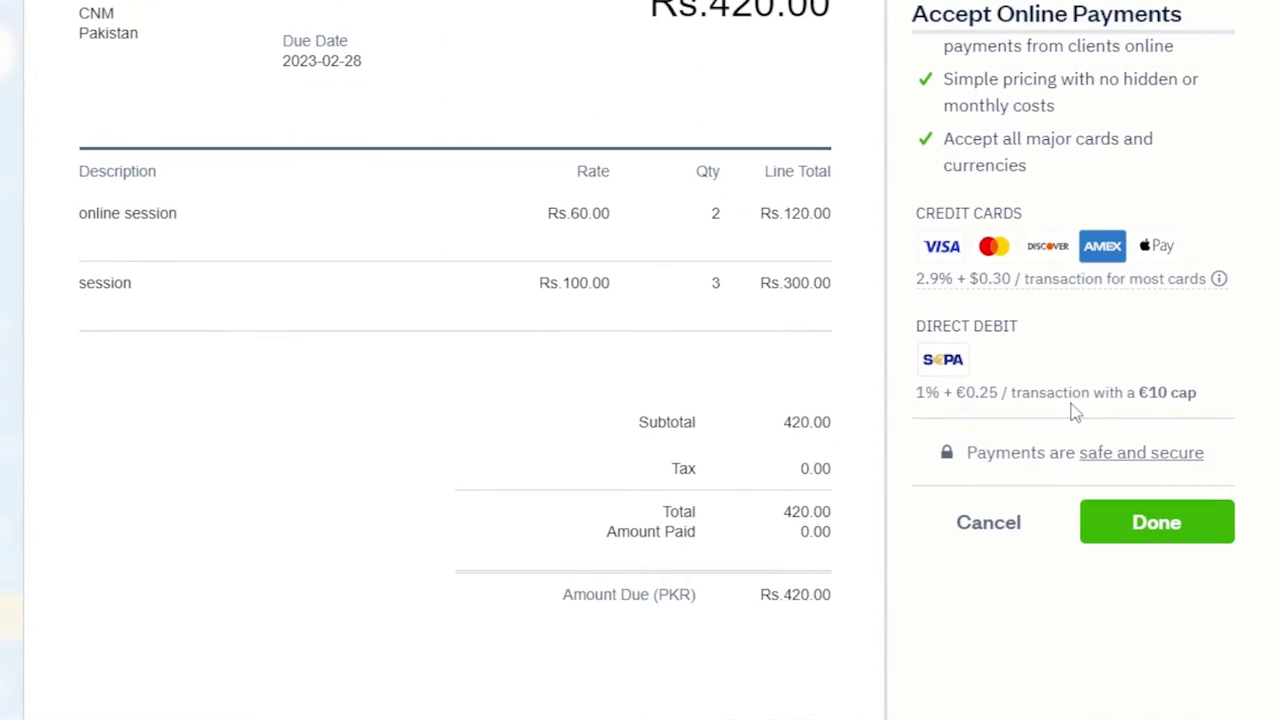
{"action": "left_click", "coordinate": [988, 521]}
- Look at the option for making the invoice recurring and leave it without converting the invoice
{"action": "scroll", "coordinate": [988, 521], "scroll_direction": "down", "scroll_amount": 2}
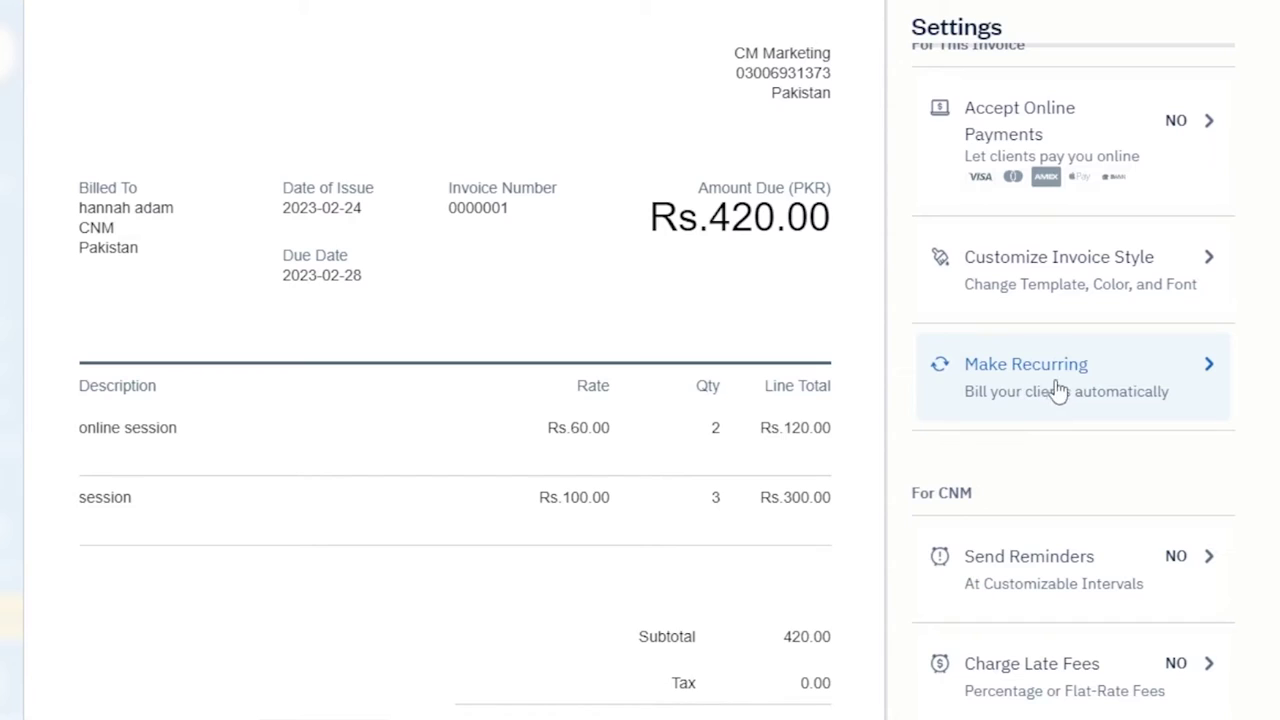
{"action": "left_click", "coordinate": [1176, 371]}
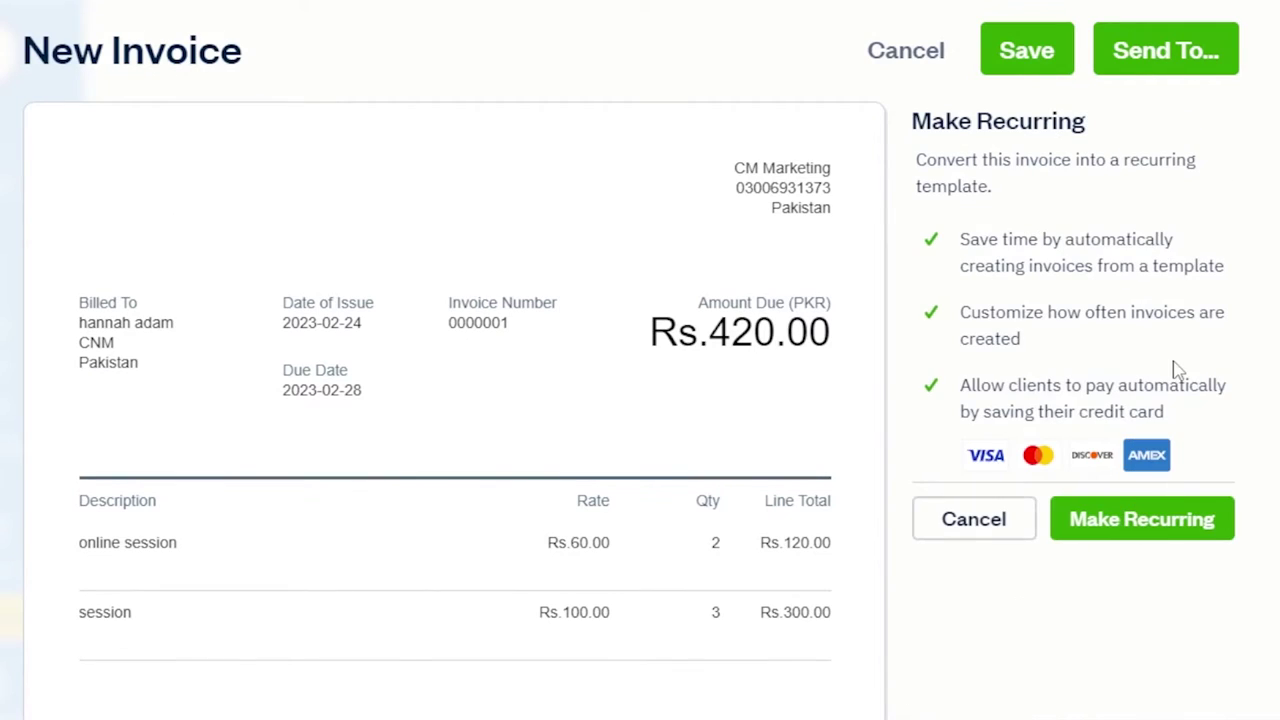
{"action": "left_click", "coordinate": [958, 518]}
- Examine the Invoice Attachments setting, switch its PDF copy option on and off, and cancel without saving
{"action": "scroll", "coordinate": [1010, 403], "scroll_direction": "down", "scroll_amount": 6}
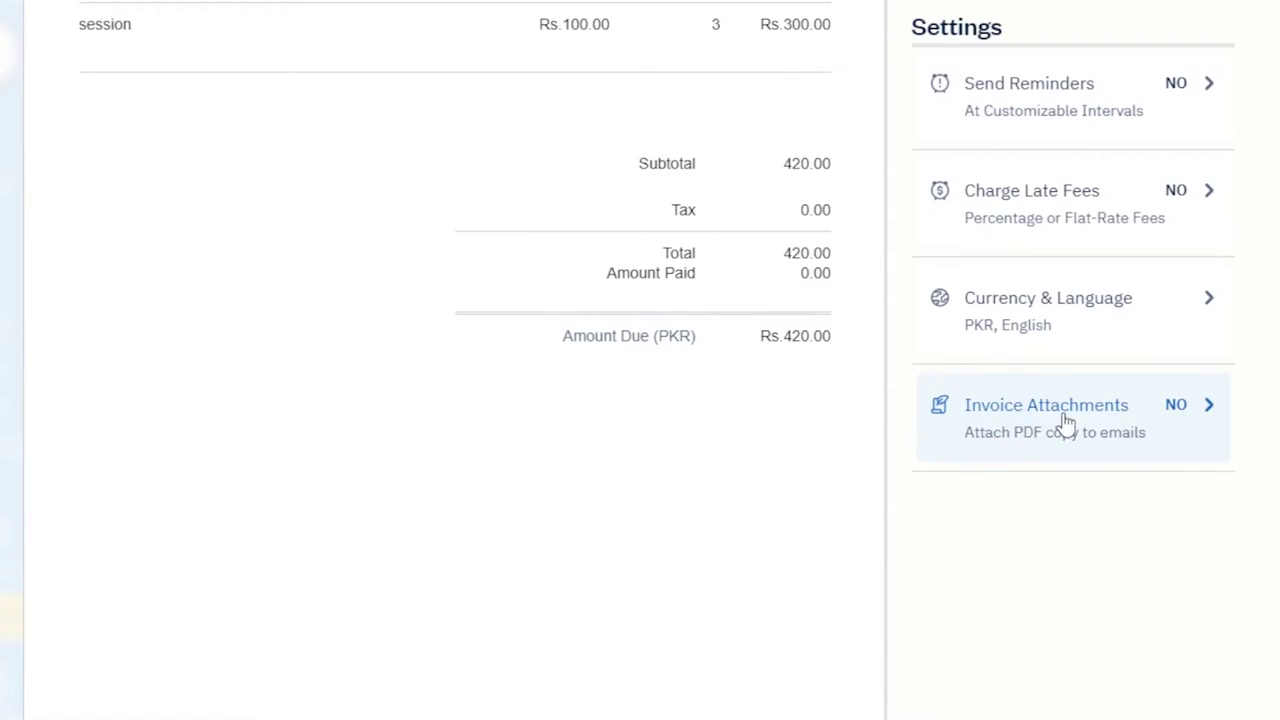
{"action": "left_click", "coordinate": [1208, 410]}
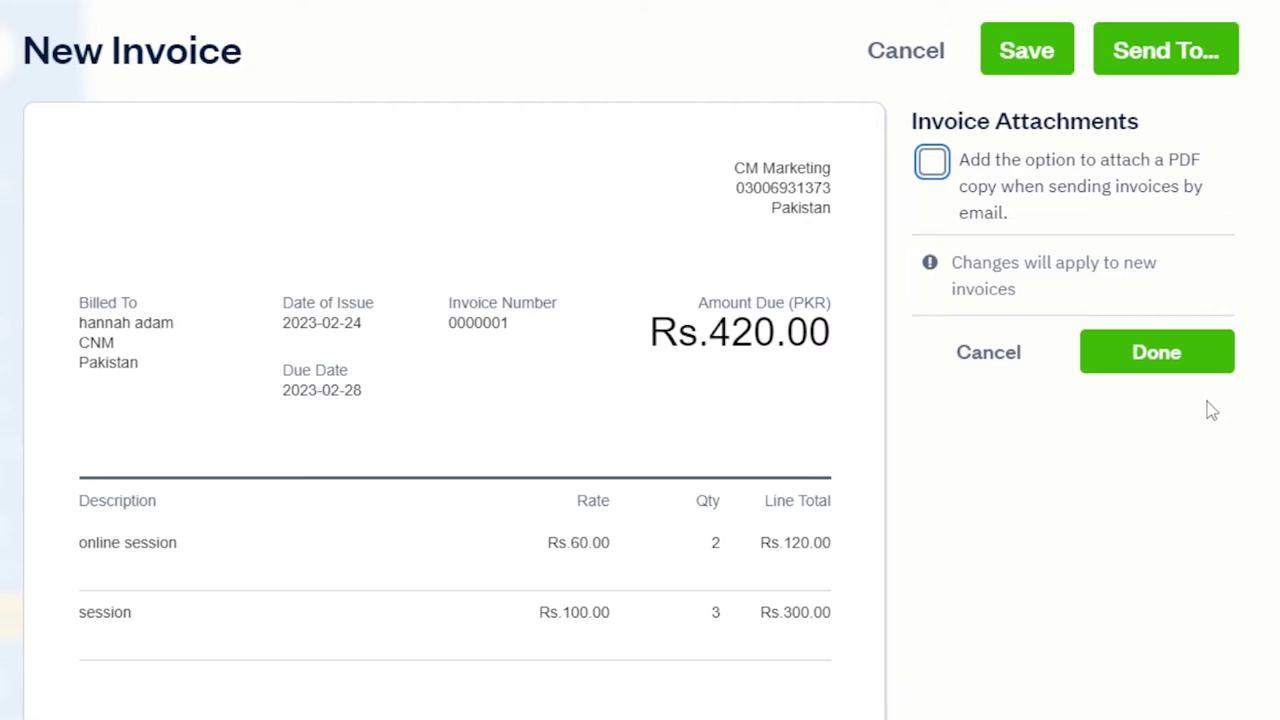
{"action": "left_click", "coordinate": [931, 165]}
{"action": "left_click", "coordinate": [931, 166]}
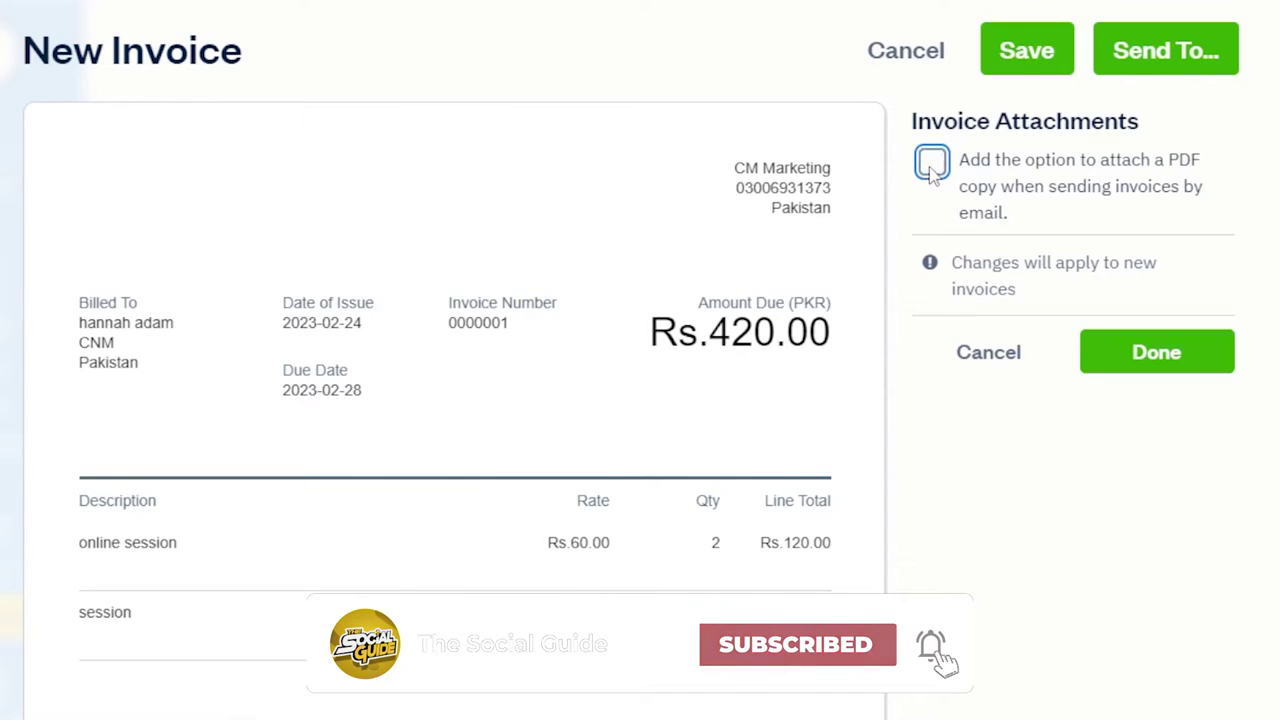
{"action": "left_click", "coordinate": [994, 360]}
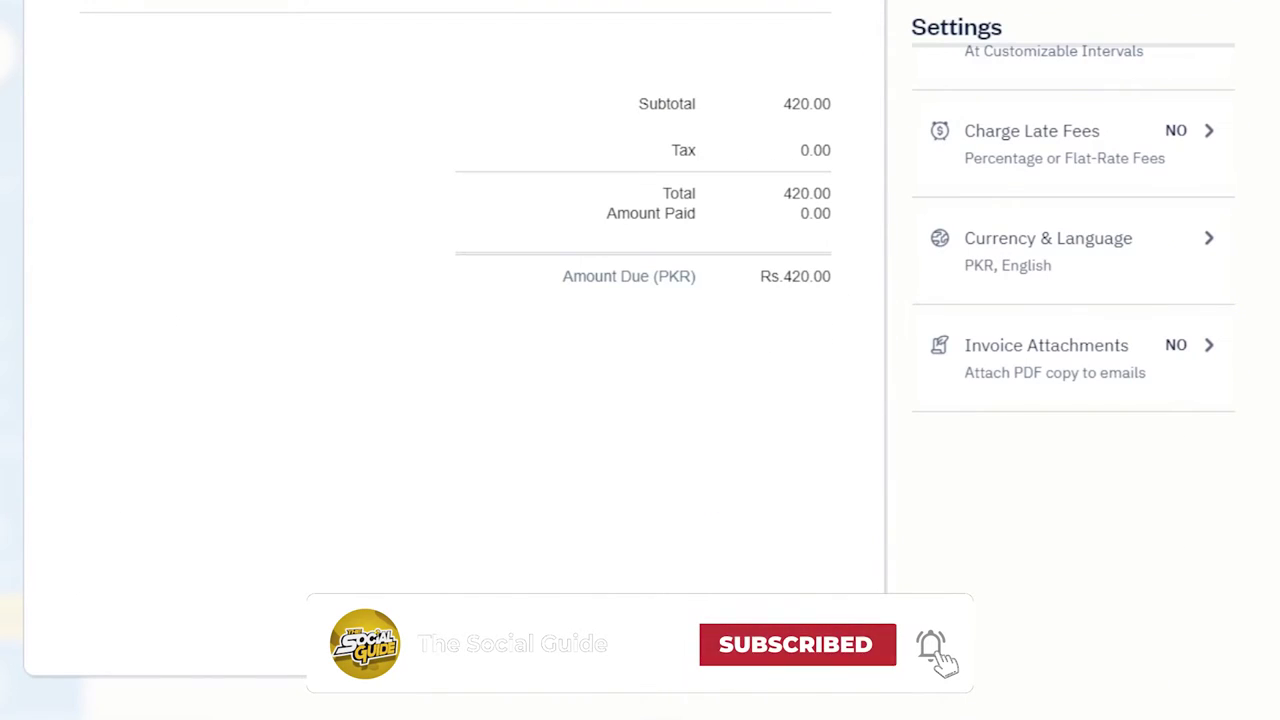
- Save the new invoice without sending it and view it among the recently updated invoices
{"action": "scroll", "coordinate": [640, 360], "scroll_direction": "up", "scroll_amount": 6}
{"action": "scroll", "coordinate": [1220, 34], "scroll_direction": "up", "scroll_amount": 1}
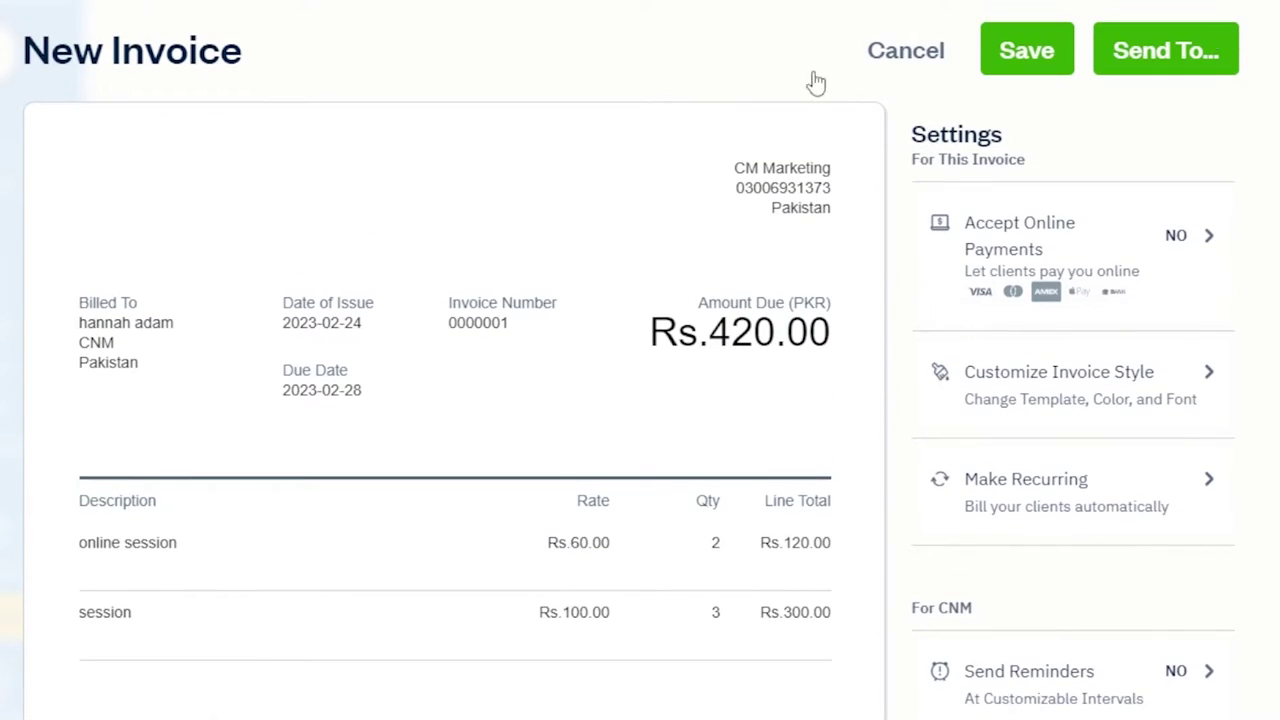
{"action": "left_click", "coordinate": [1036, 68]}
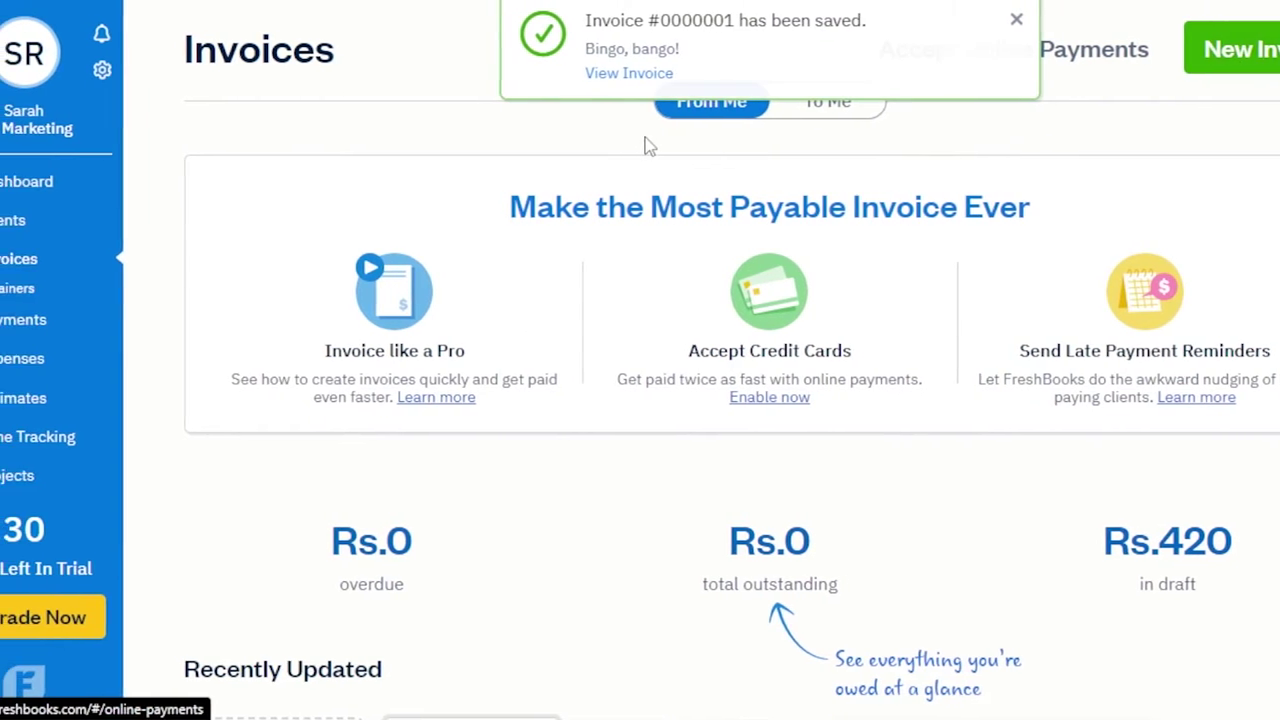
{"action": "scroll", "coordinate": [697, 367], "scroll_direction": "down", "scroll_amount": 5}
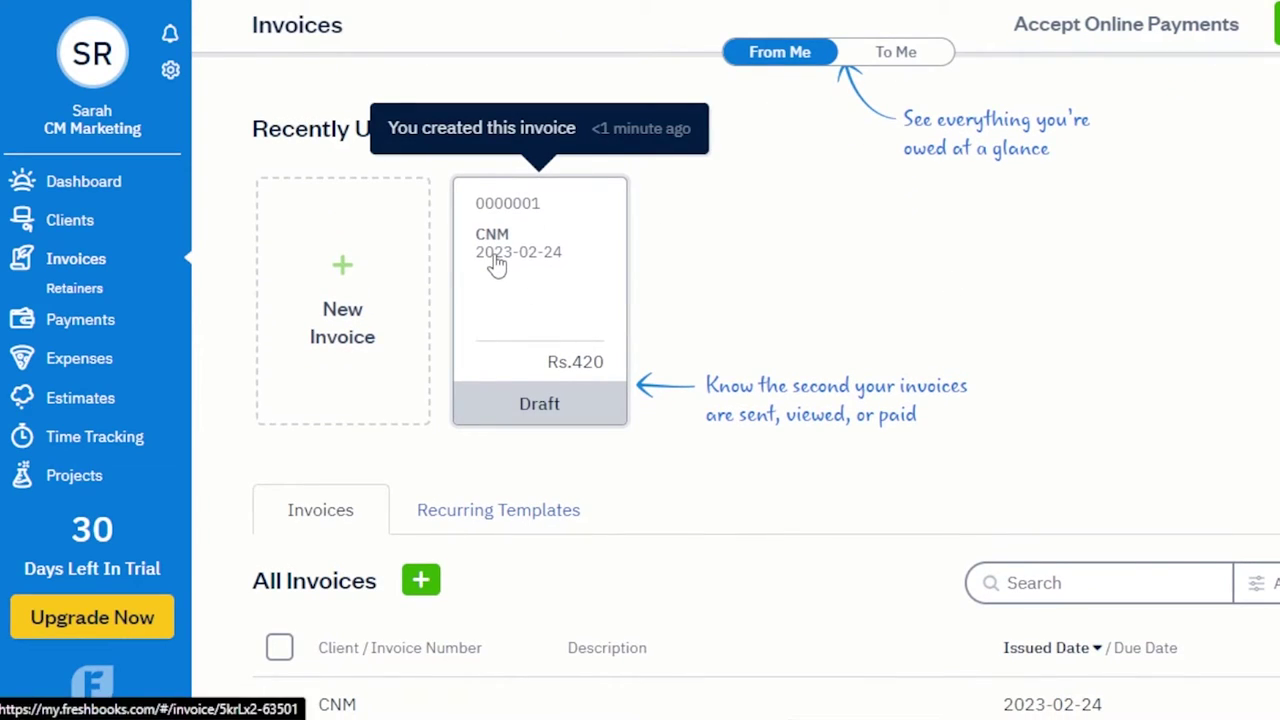
- Look over the Payments page, open a blank invoice payment entry to see its fields, and dismiss the income tip
{"action": "left_click", "coordinate": [52, 330]}
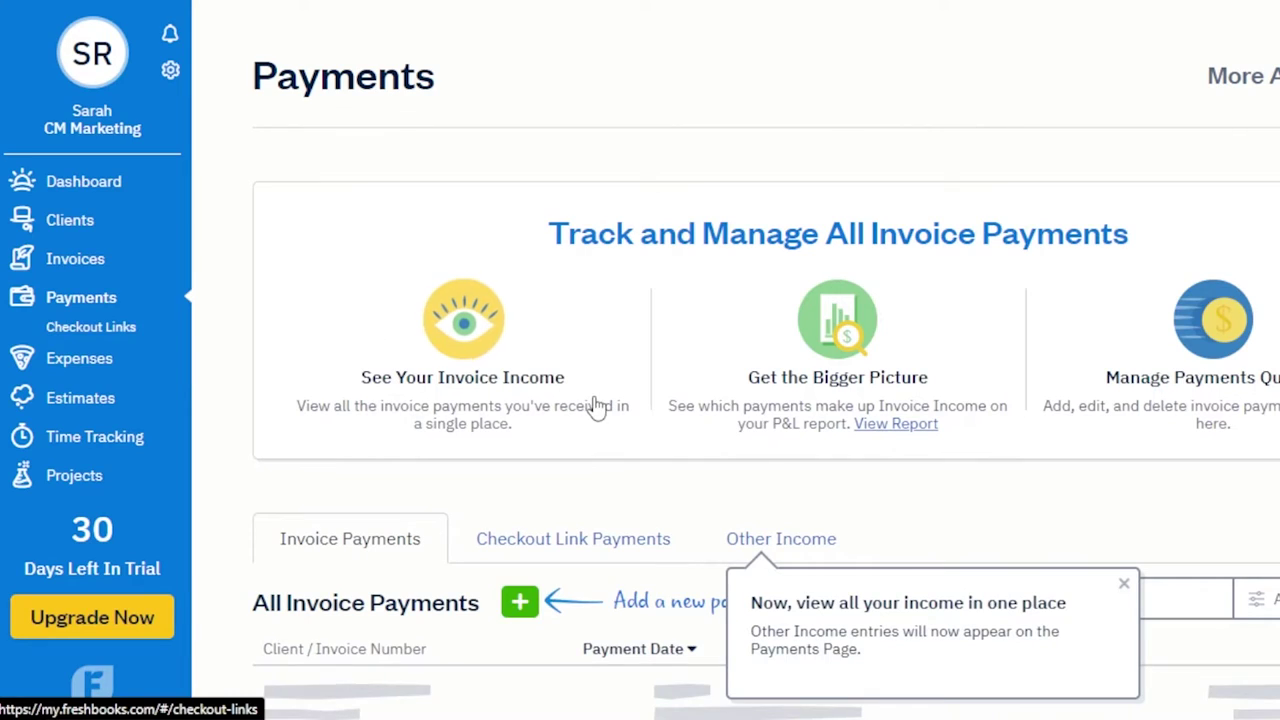
{"action": "scroll", "coordinate": [600, 400], "scroll_direction": "down", "scroll_amount": 3}
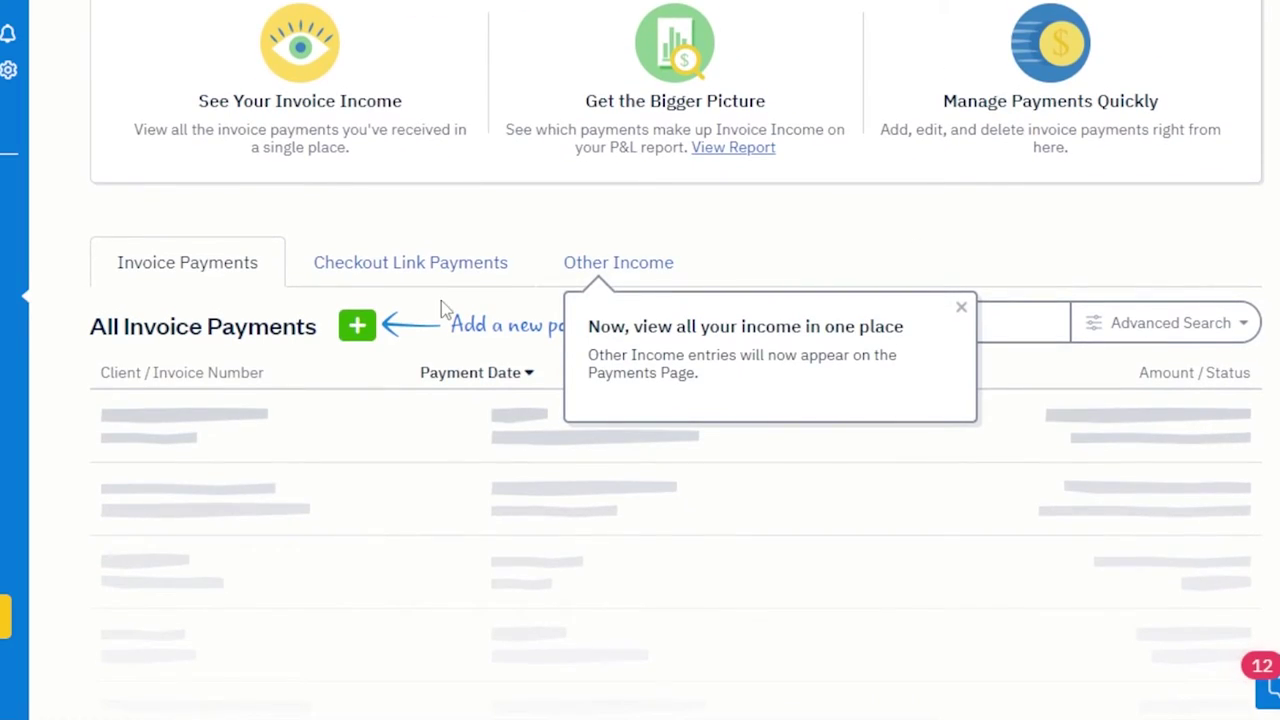
{"action": "left_click", "coordinate": [356, 326]}
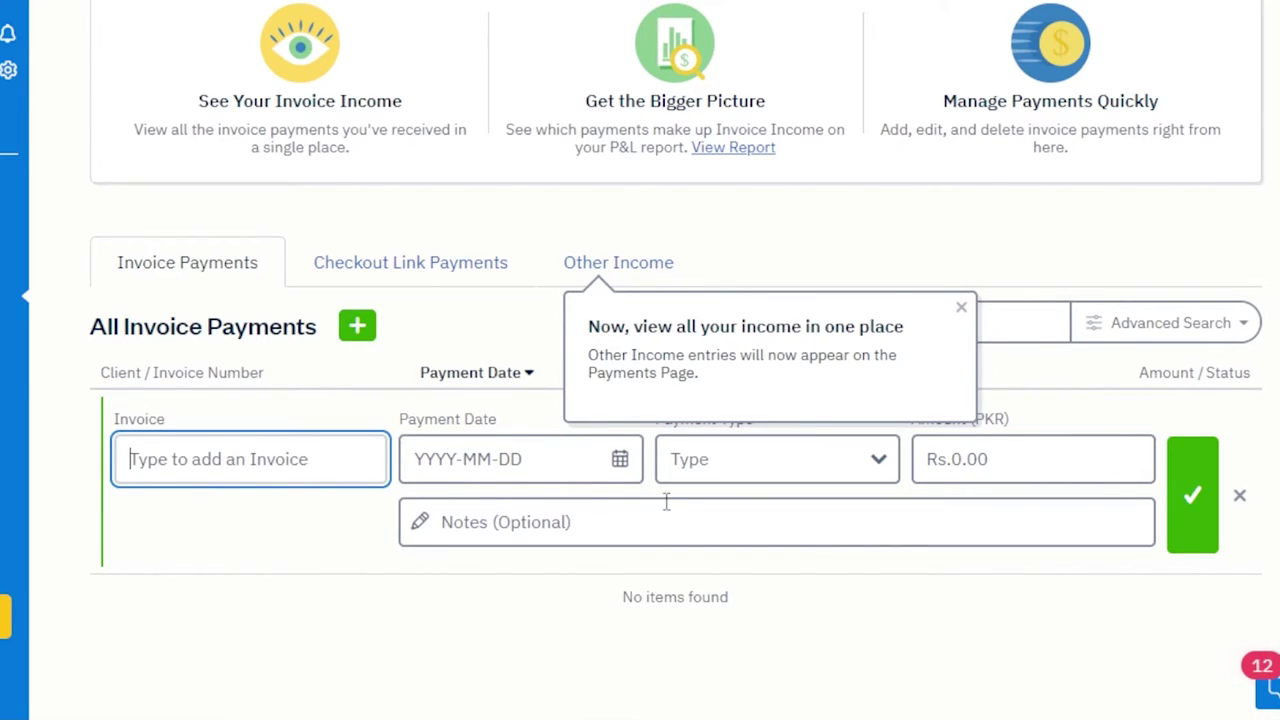
{"action": "left_click", "coordinate": [856, 272]}
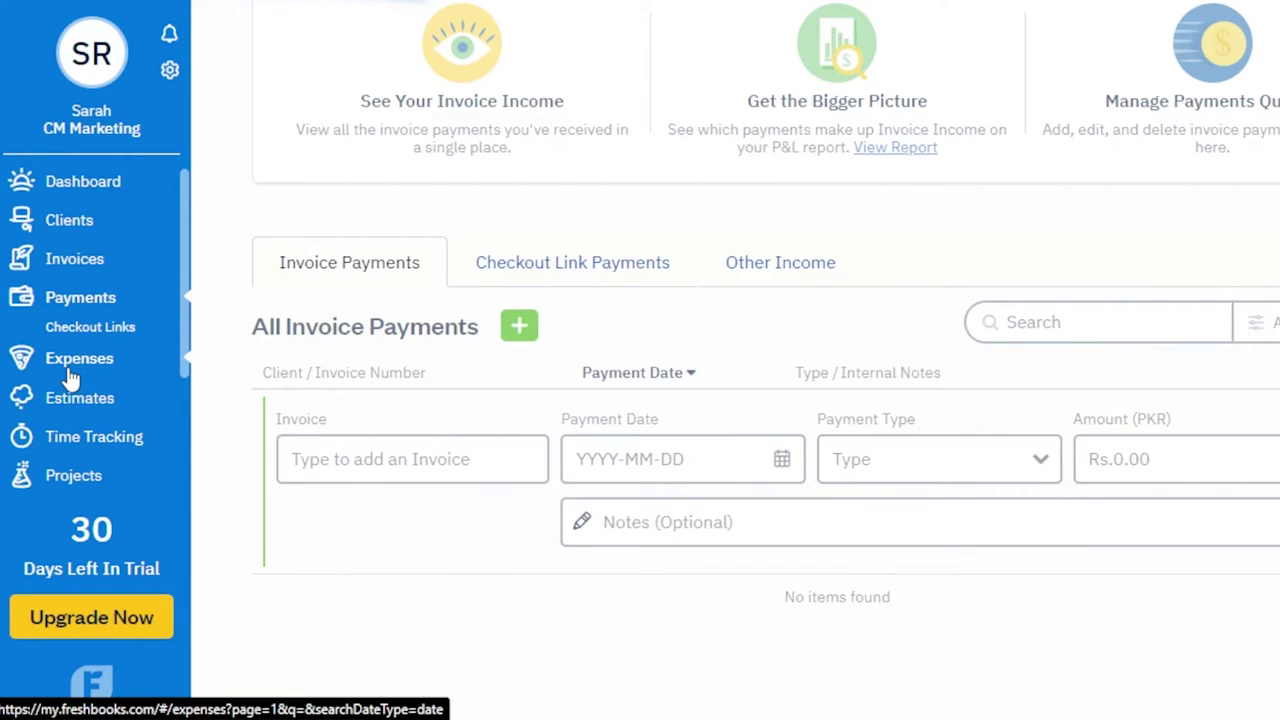
- Start a new expense, assign it the Shipping & Couriers category, and dismiss the Cost of Goods Sold tip
{"action": "left_click", "coordinate": [69, 362]}
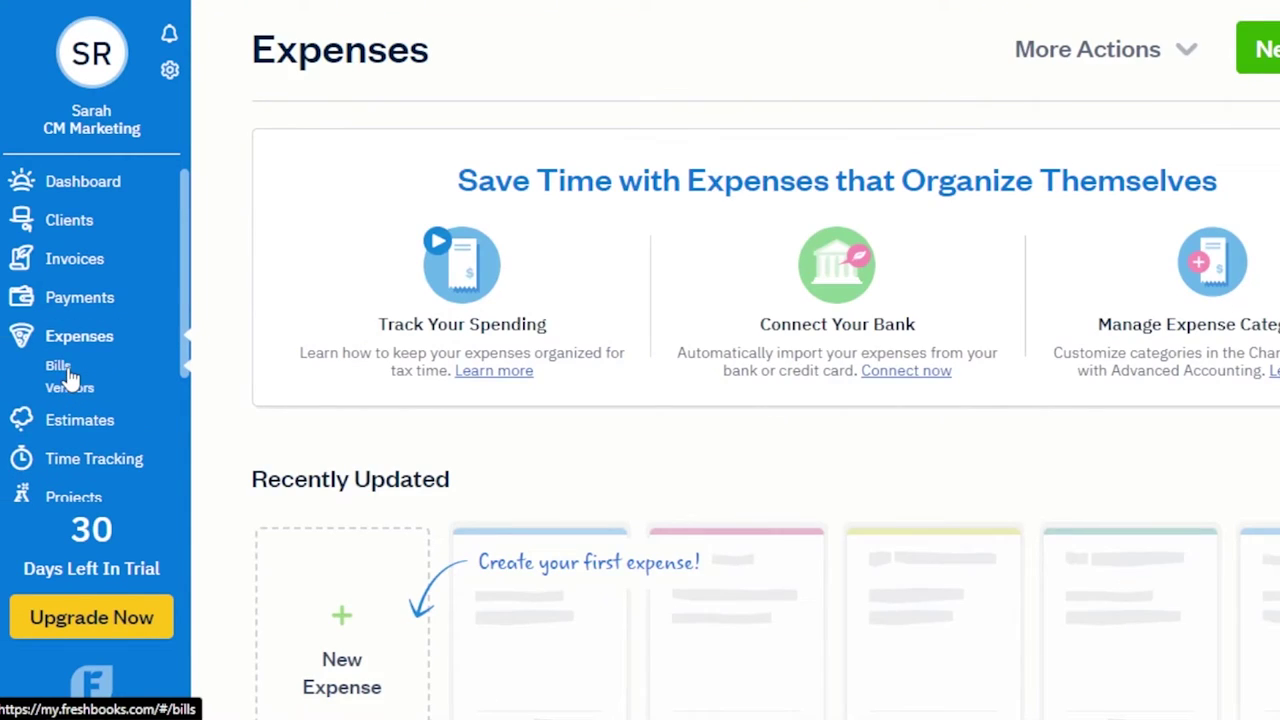
{"action": "scroll", "coordinate": [279, 196], "scroll_direction": "down", "scroll_amount": 4}
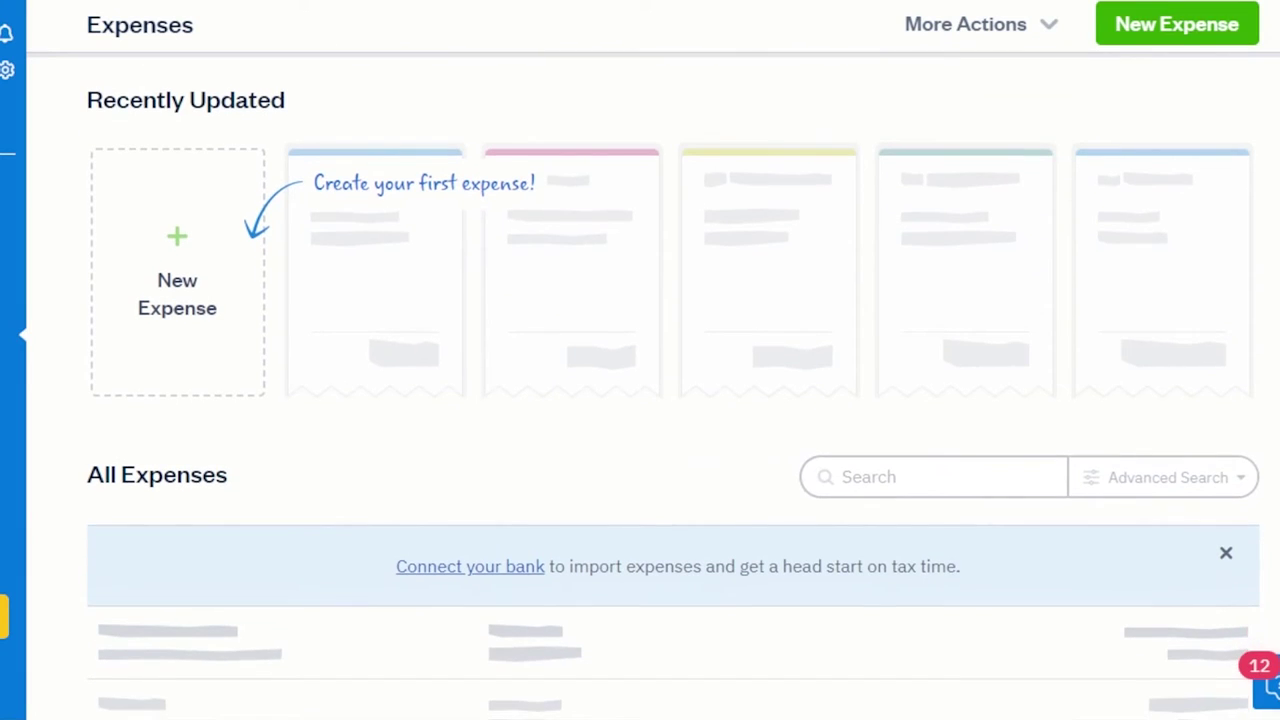
{"action": "left_click", "coordinate": [230, 226]}
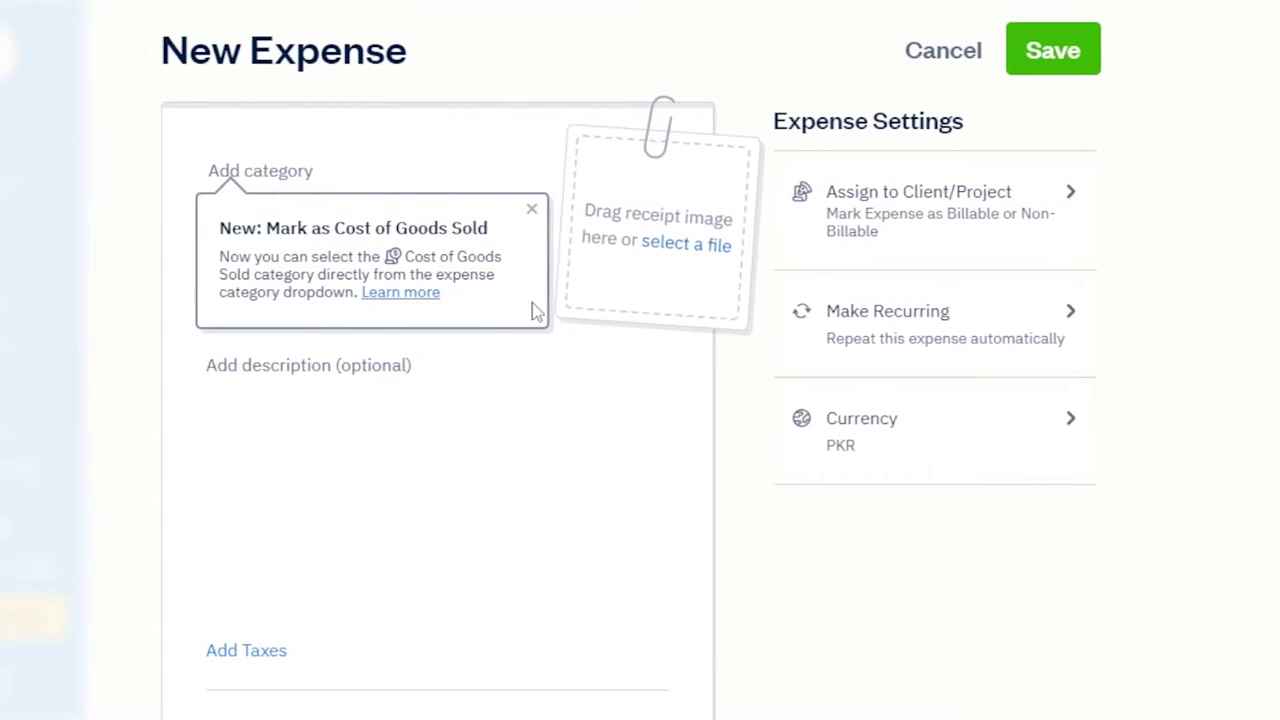
{"action": "left_click", "coordinate": [267, 163]}
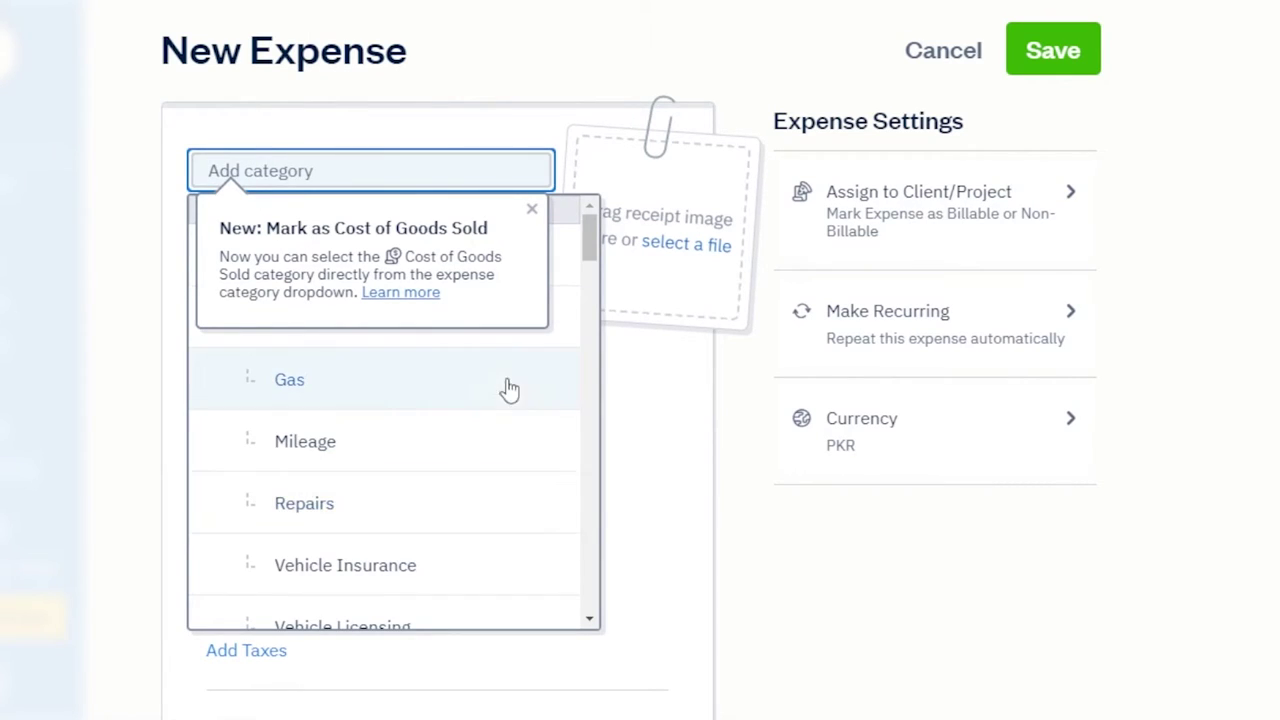
{"action": "left_click_drag", "start_coordinate": [591, 245], "coordinate": [593, 377]}
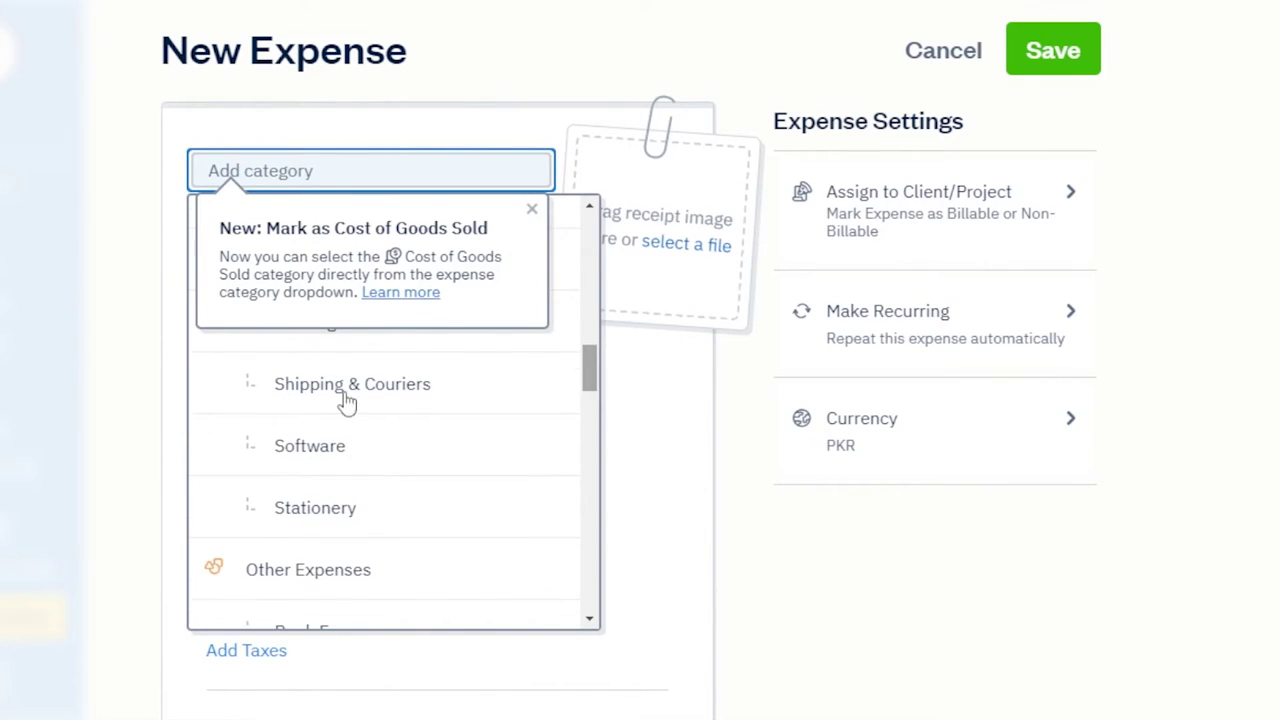
{"action": "left_click", "coordinate": [277, 400]}
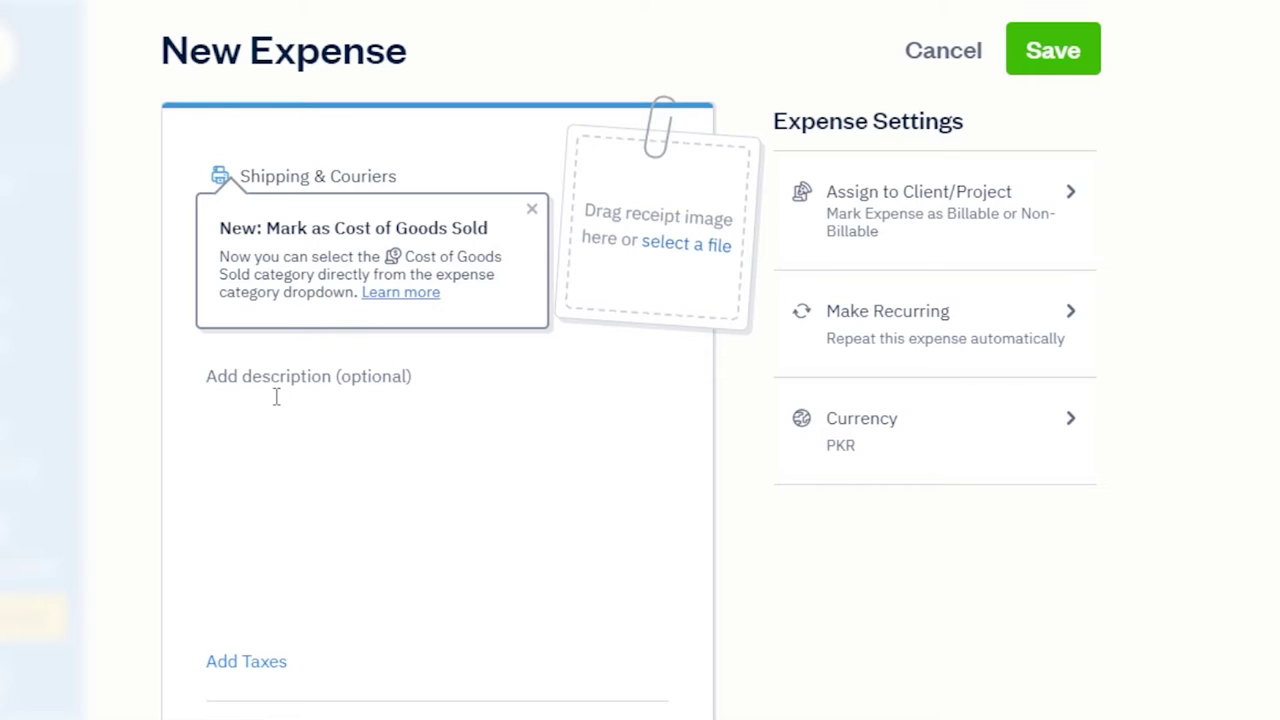
{"action": "left_click", "coordinate": [527, 208]}
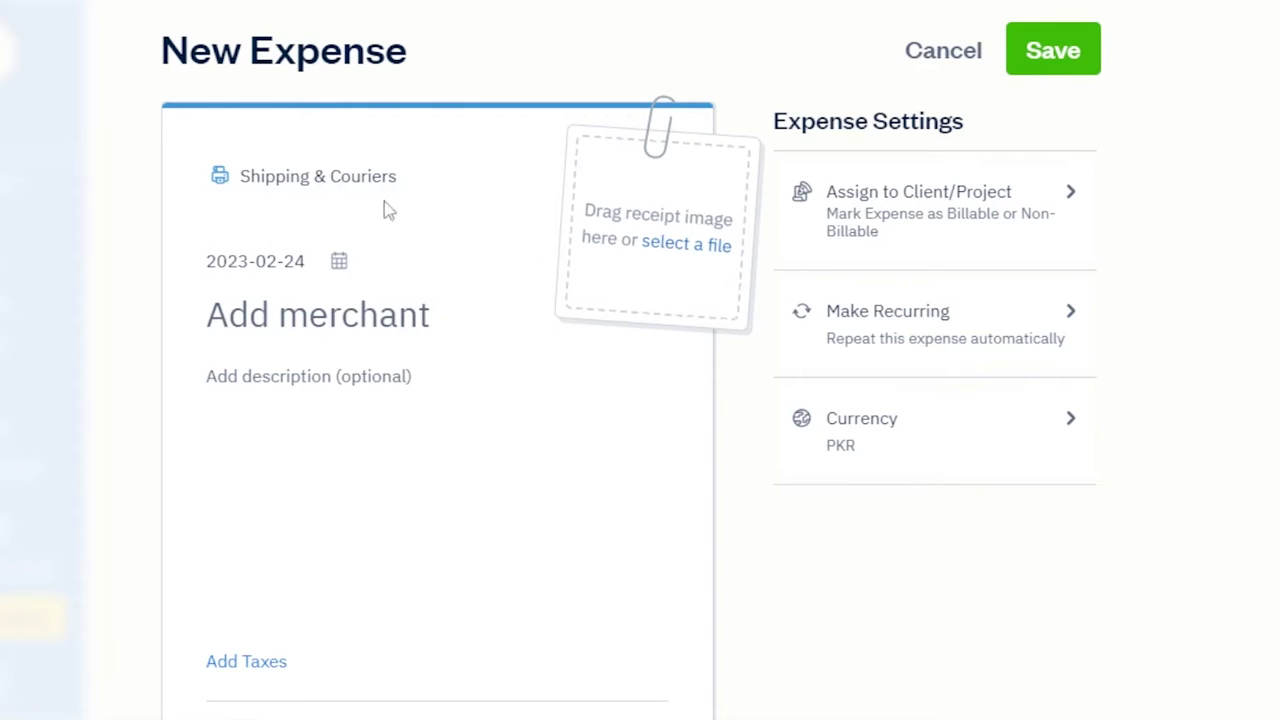
- Review the expense's merchant, tax, total and settings fields, and save the expense without a merchant or amount
{"action": "left_click", "coordinate": [291, 316]}
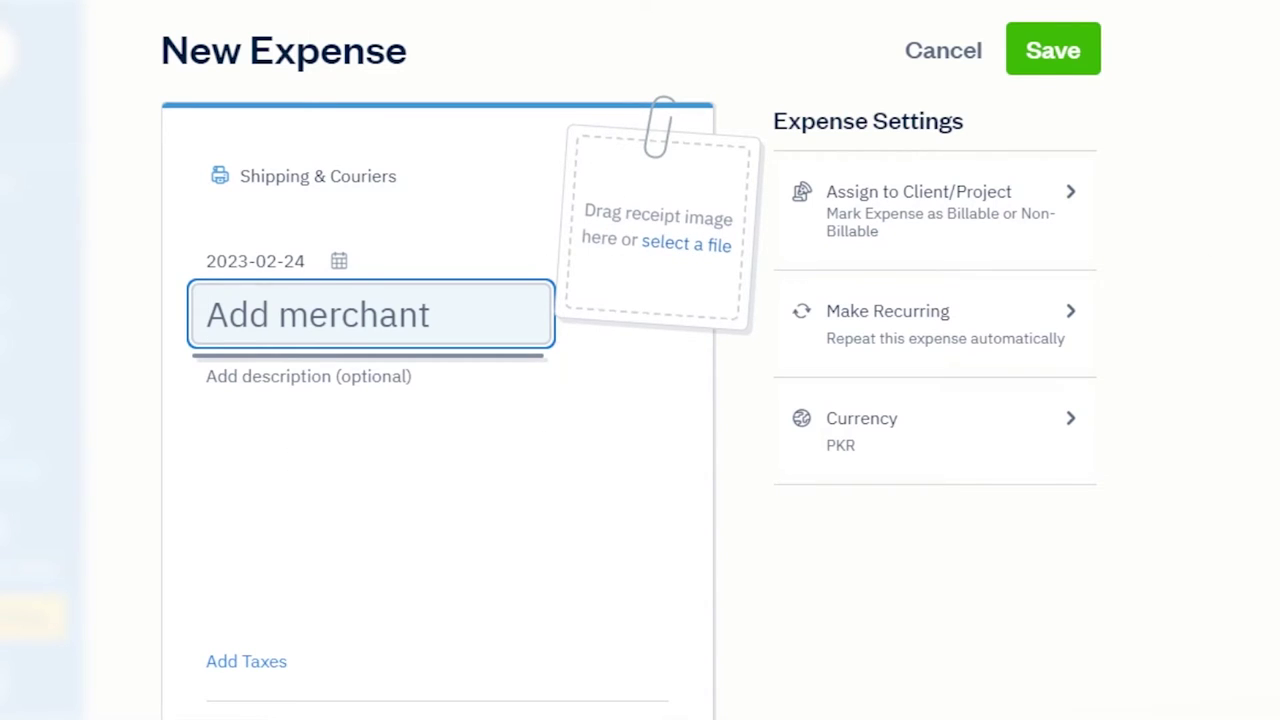
{"action": "scroll", "coordinate": [471, 246], "scroll_direction": "down", "scroll_amount": 2}
{"action": "scroll", "coordinate": [471, 246], "scroll_direction": "up", "scroll_amount": 2}
{"action": "scroll", "coordinate": [640, 360], "scroll_direction": "down", "scroll_amount": 2}
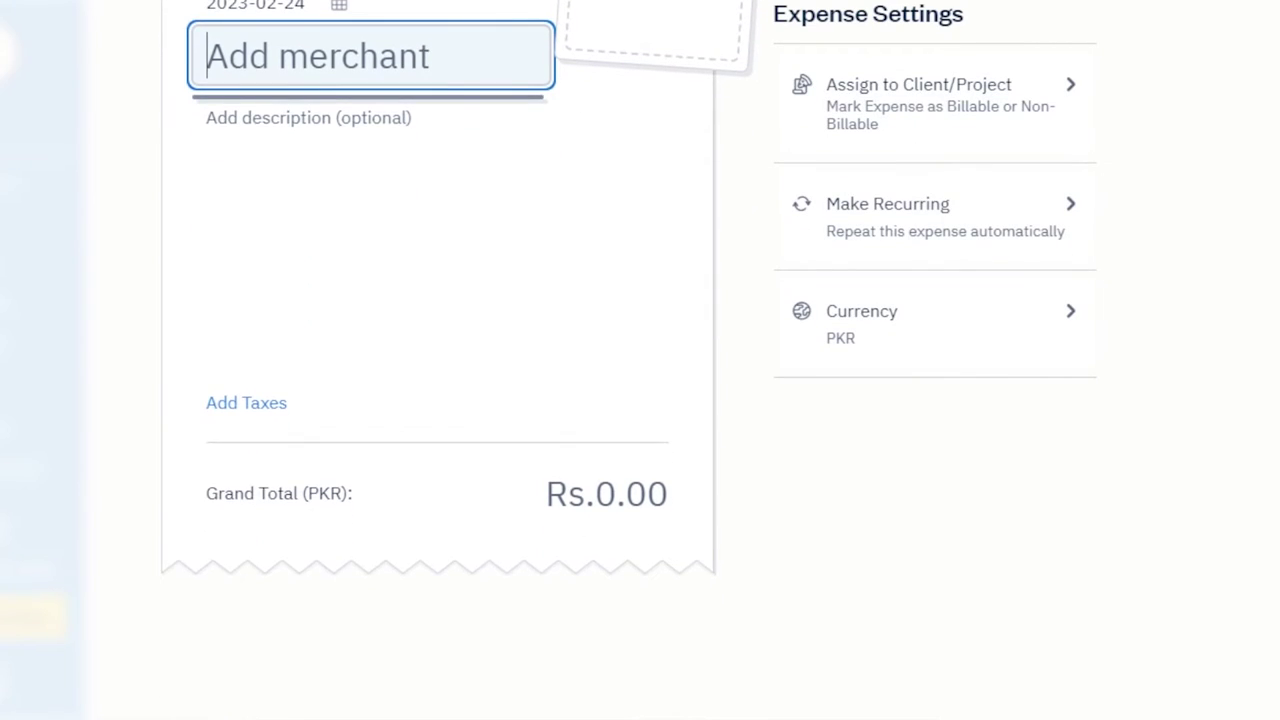
{"action": "scroll", "coordinate": [457, 304], "scroll_direction": "up", "scroll_amount": 1}
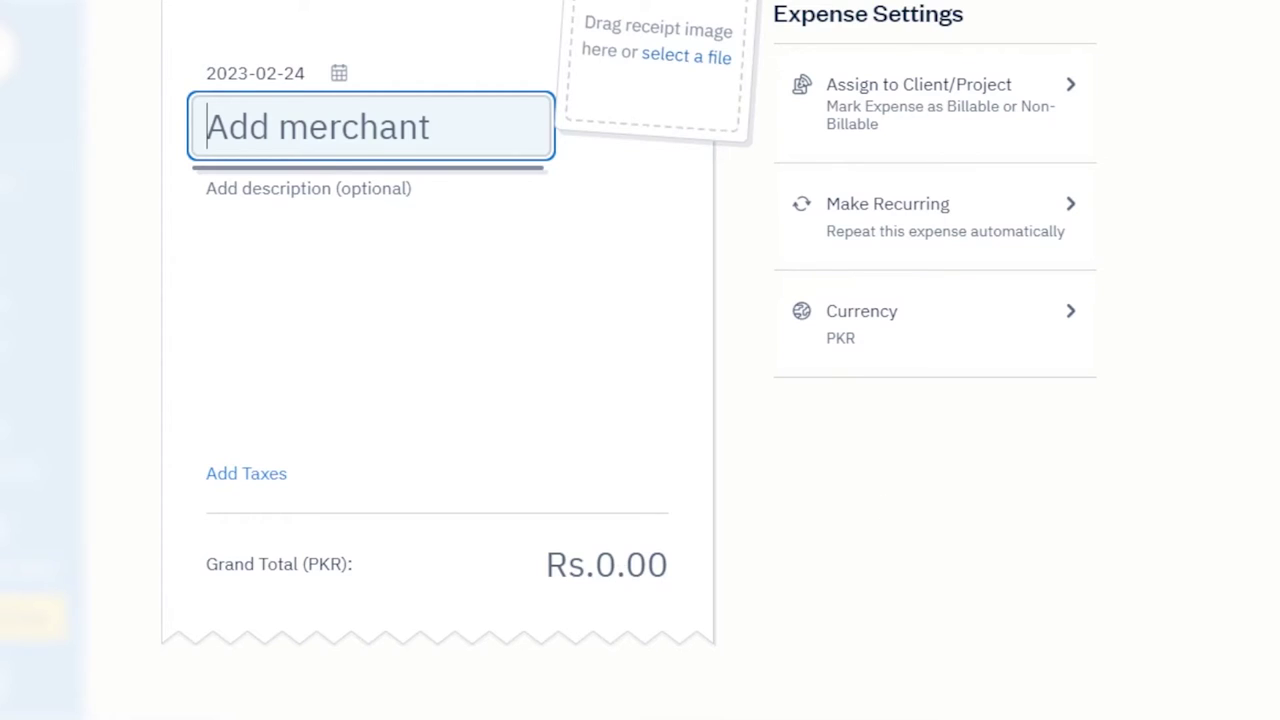
{"action": "scroll", "coordinate": [640, 360], "scroll_direction": "up", "scroll_amount": 1}
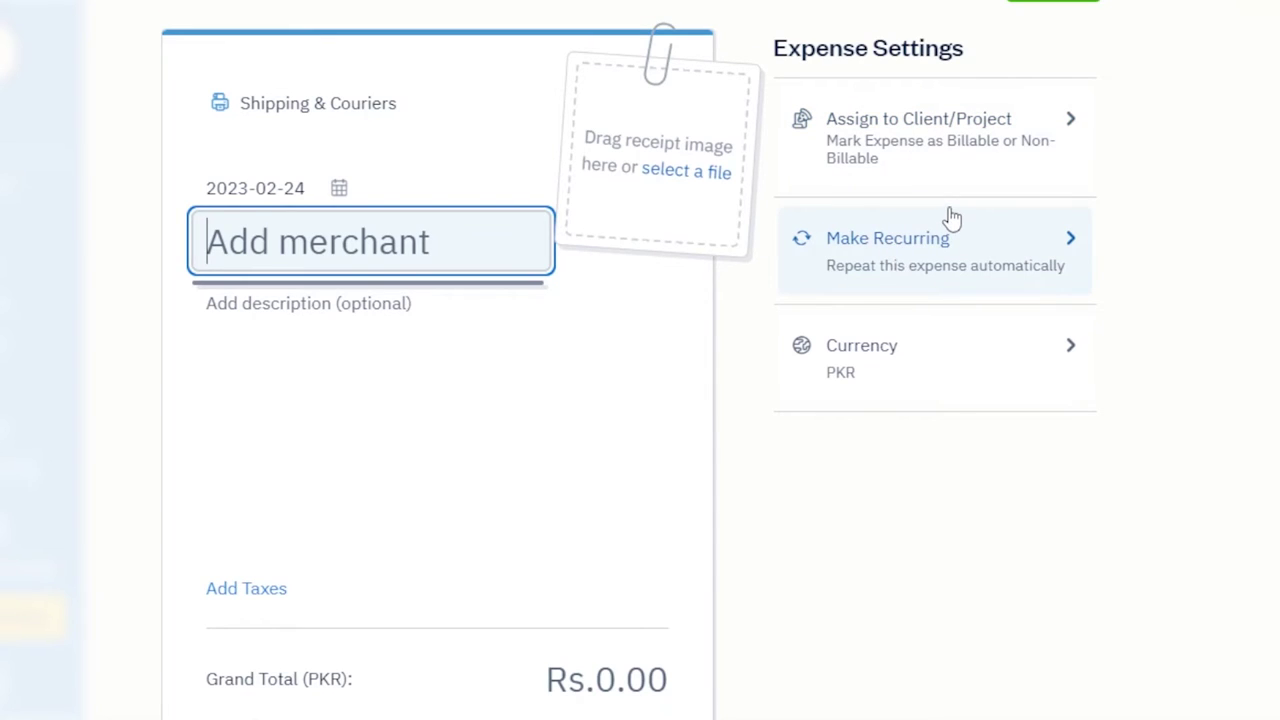
{"action": "scroll", "coordinate": [640, 360], "scroll_direction": "up", "scroll_amount": 1}
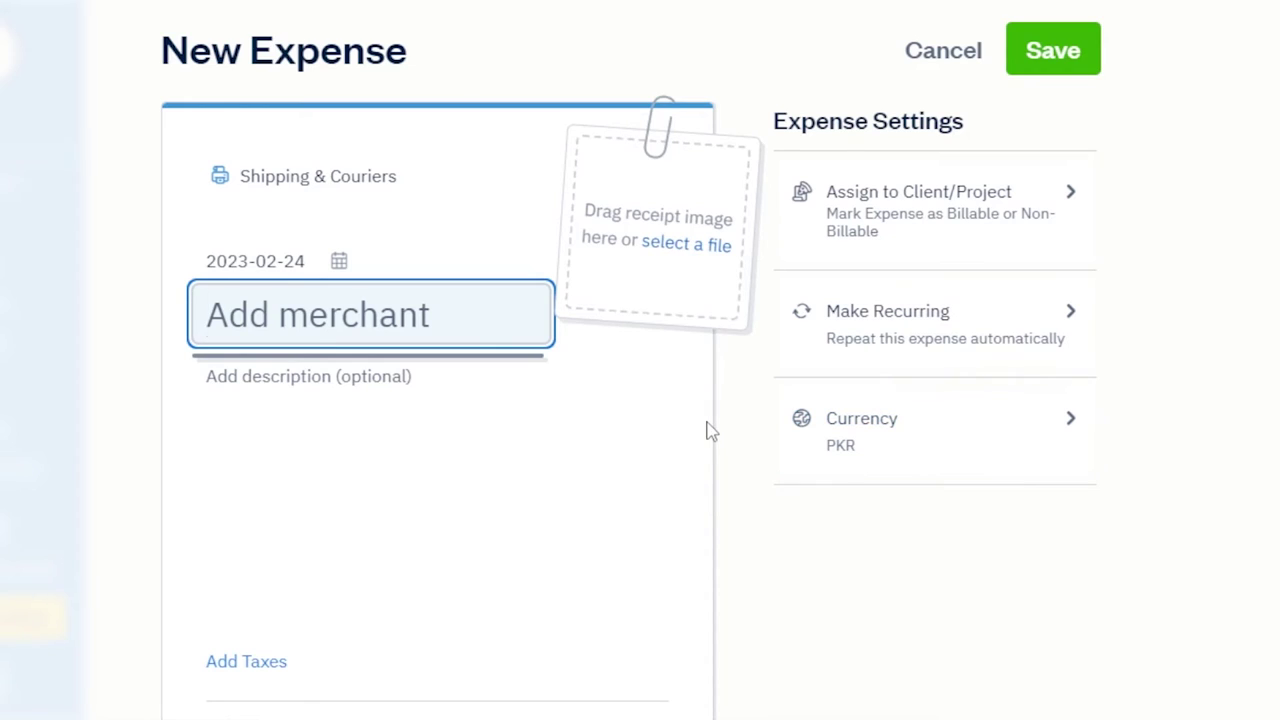
{"action": "left_click", "coordinate": [1036, 72]}
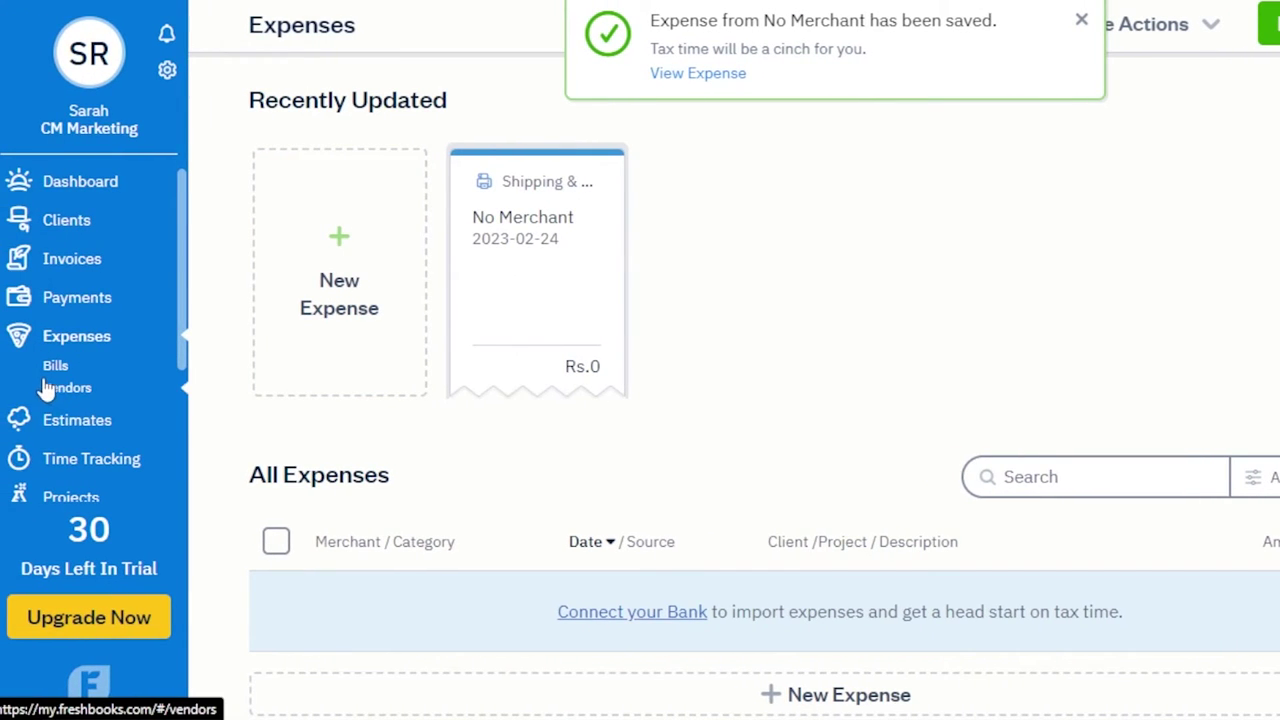
- Start a new estimate from the Estimates and Proposals page and assign it to the existing CNM client
{"action": "left_click", "coordinate": [67, 424]}
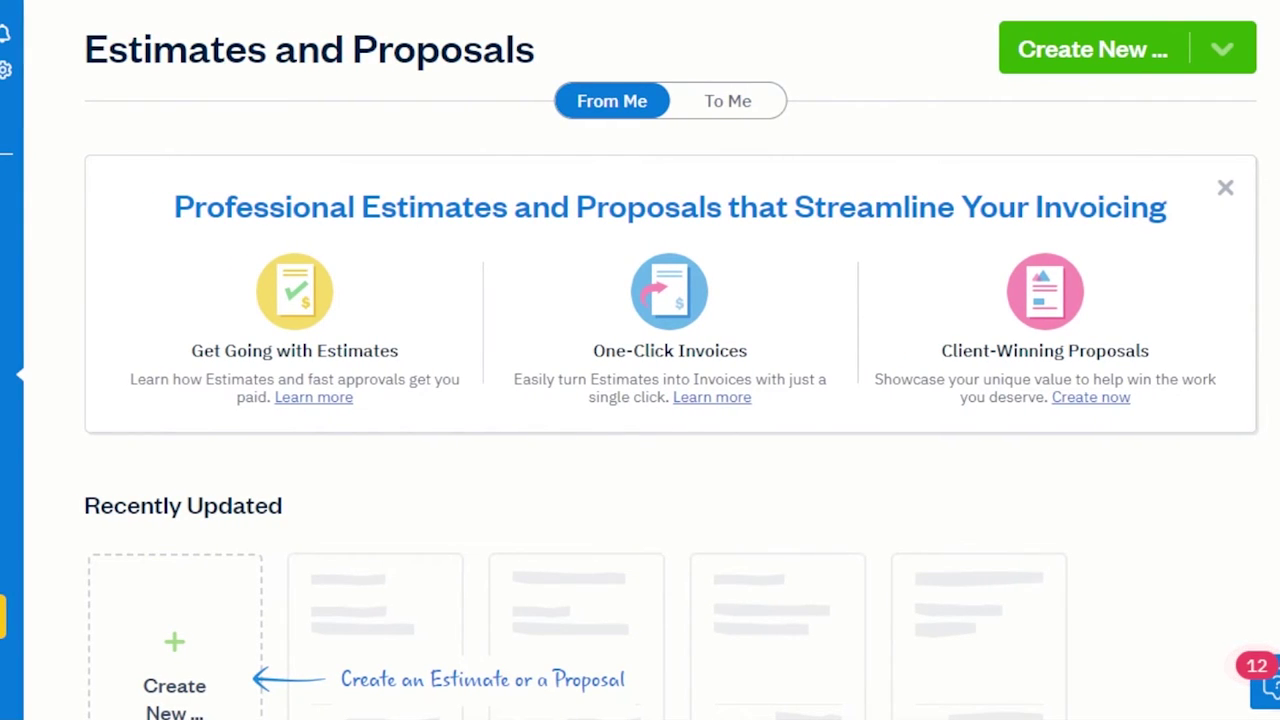
{"action": "scroll", "coordinate": [258, 346], "scroll_direction": "down", "scroll_amount": 4}
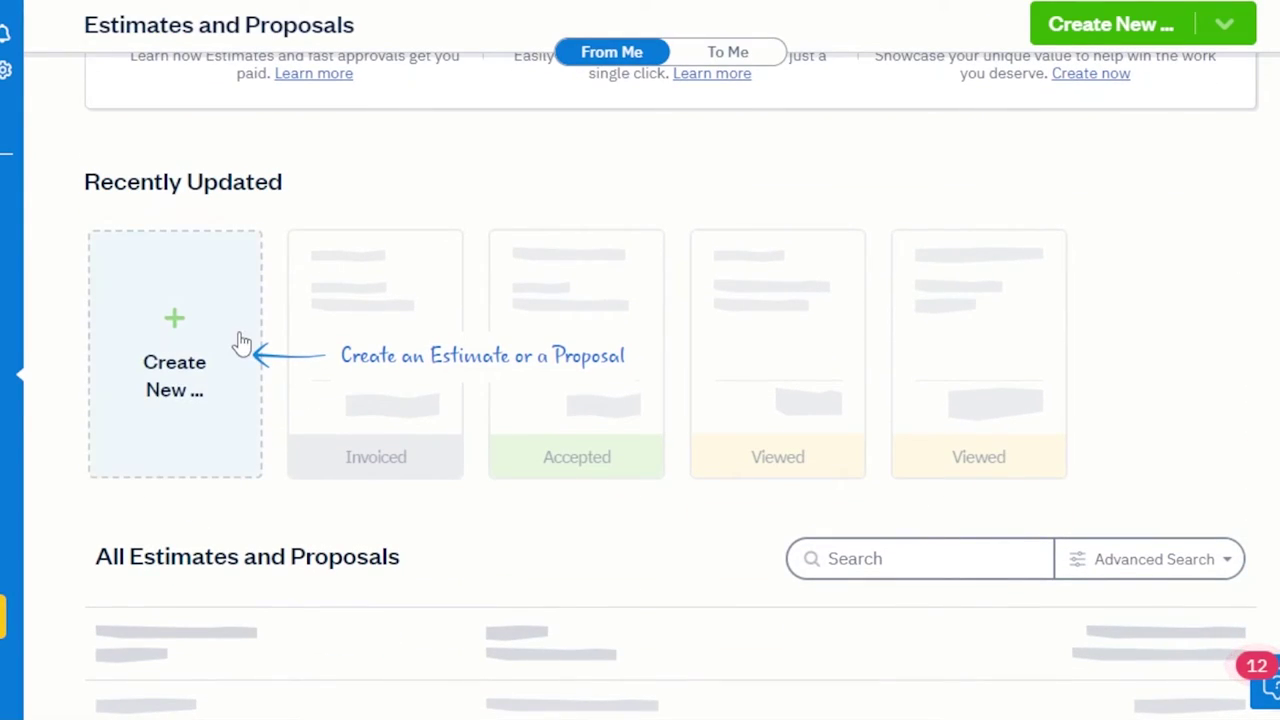
{"action": "left_click", "coordinate": [167, 347]}
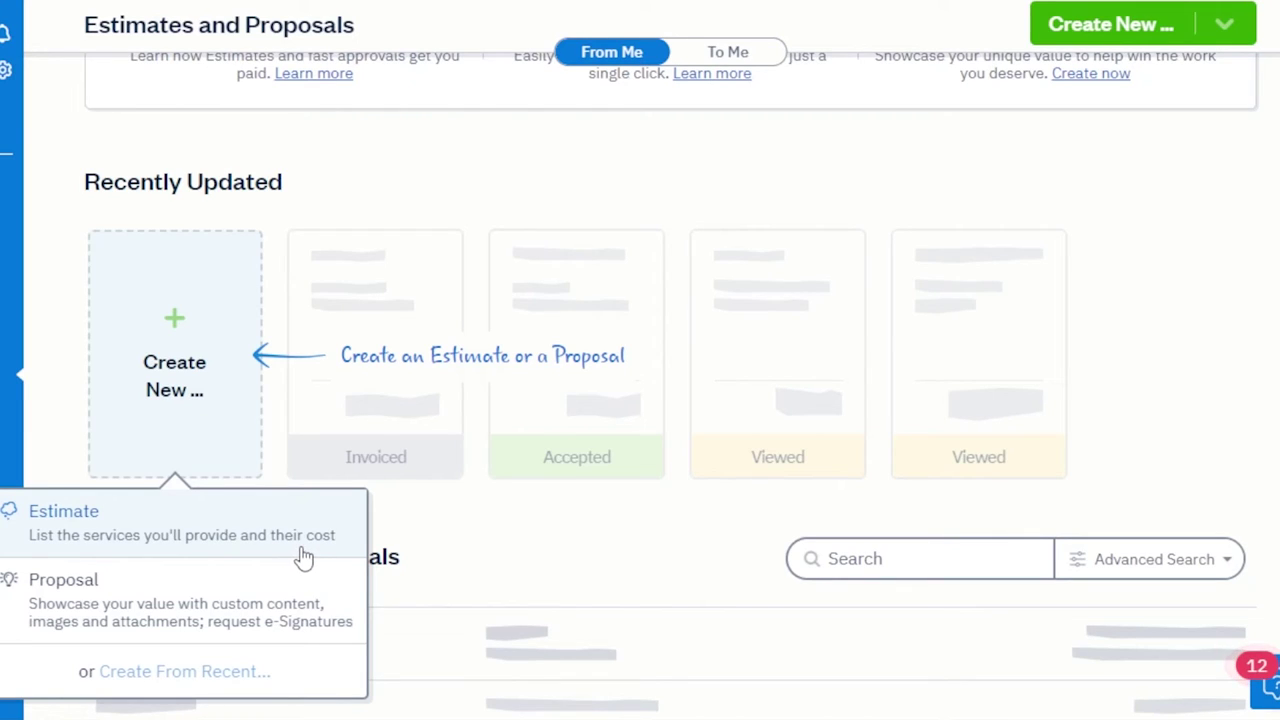
{"action": "left_click", "coordinate": [128, 532]}
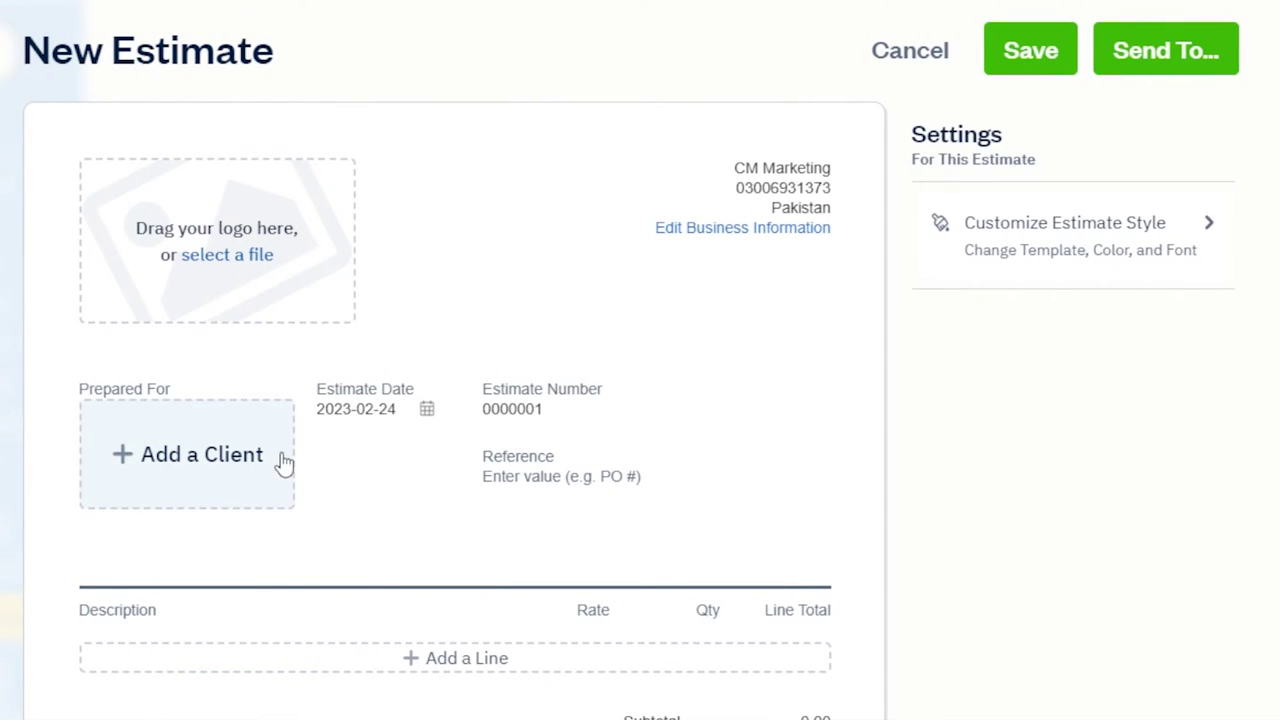
{"action": "left_click", "coordinate": [194, 451]}
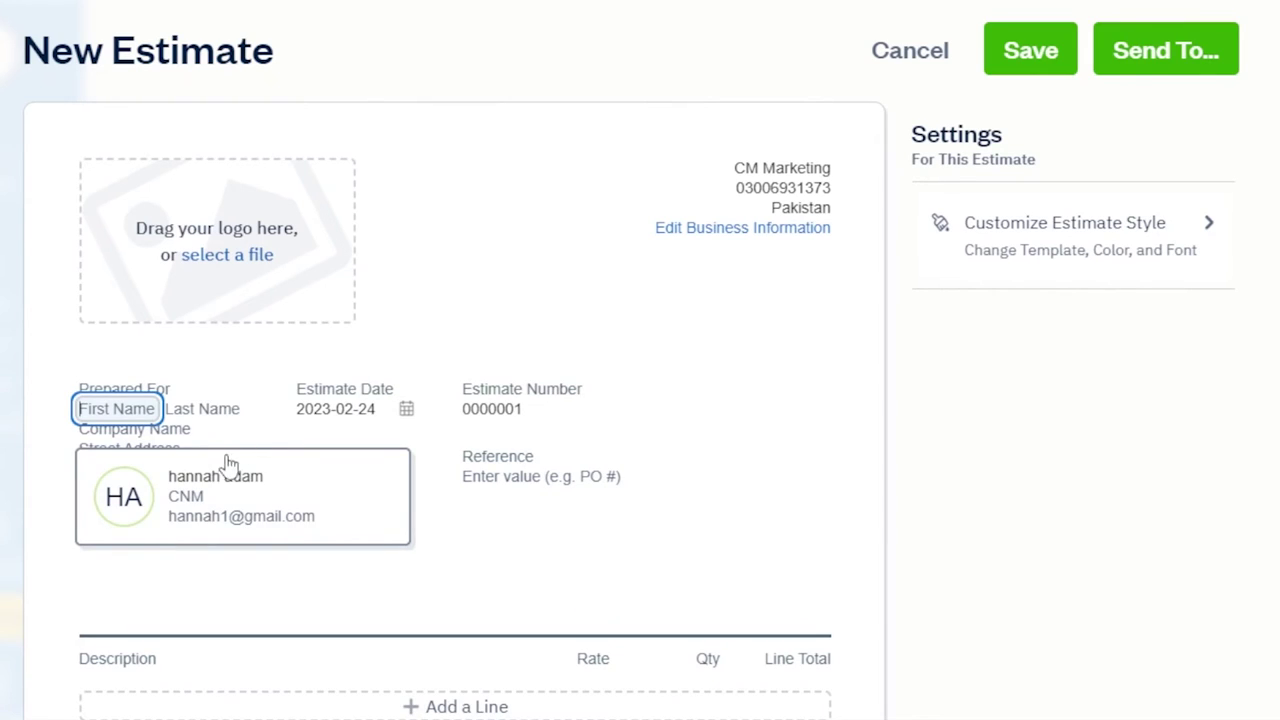
{"action": "left_click", "coordinate": [184, 515]}
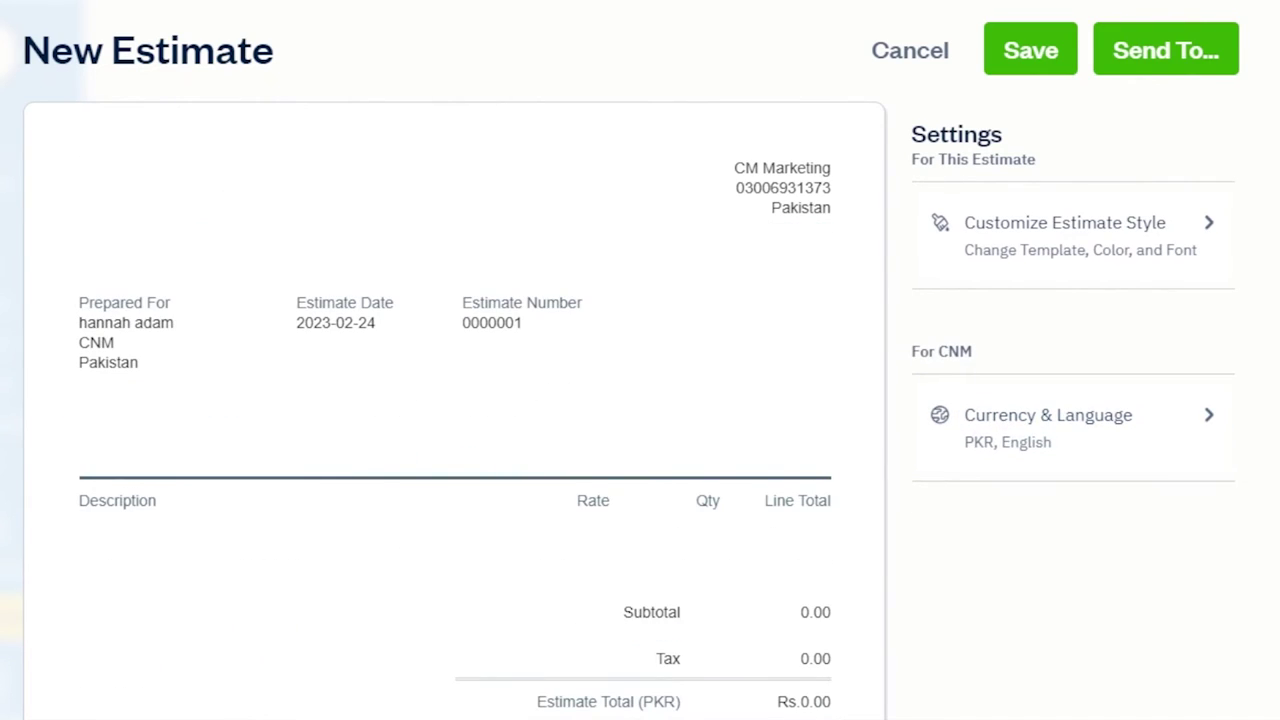
- Review the estimate's layout and settings, and discard the estimate without saving
{"action": "scroll", "coordinate": [455, 400], "scroll_direction": "down", "scroll_amount": 1}
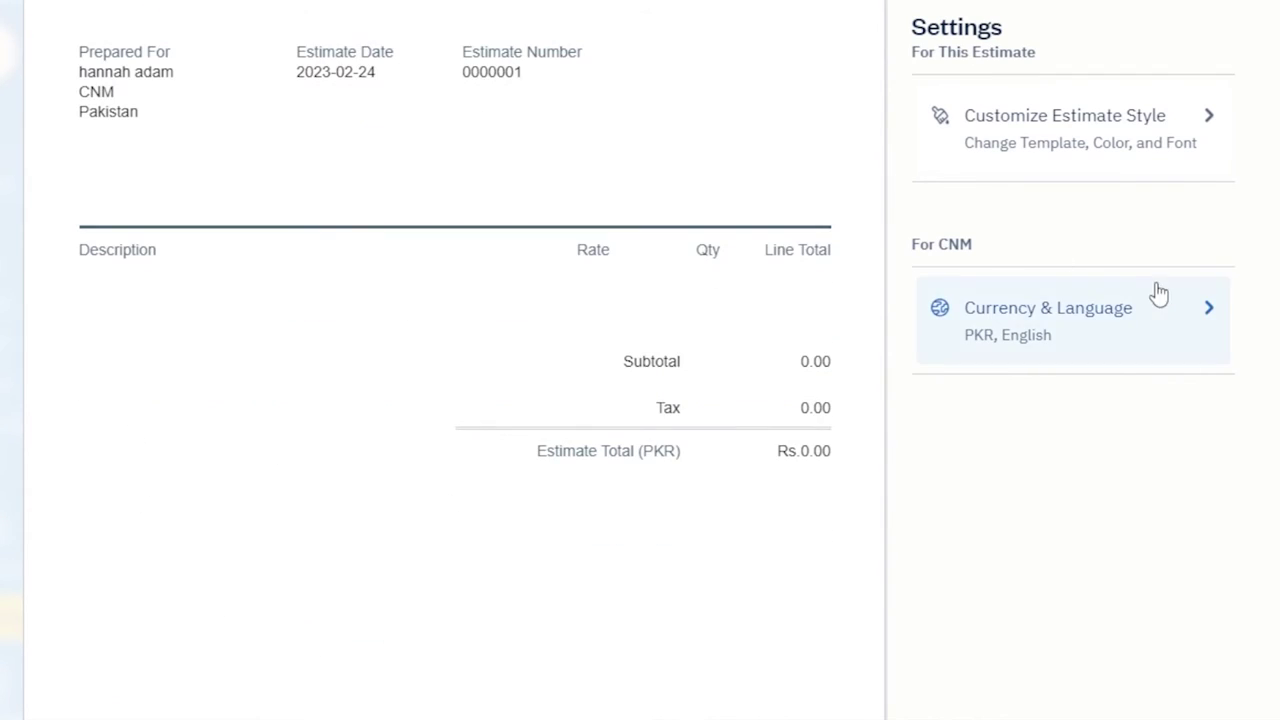
{"action": "scroll", "coordinate": [413, 155], "scroll_direction": "up", "scroll_amount": 4}
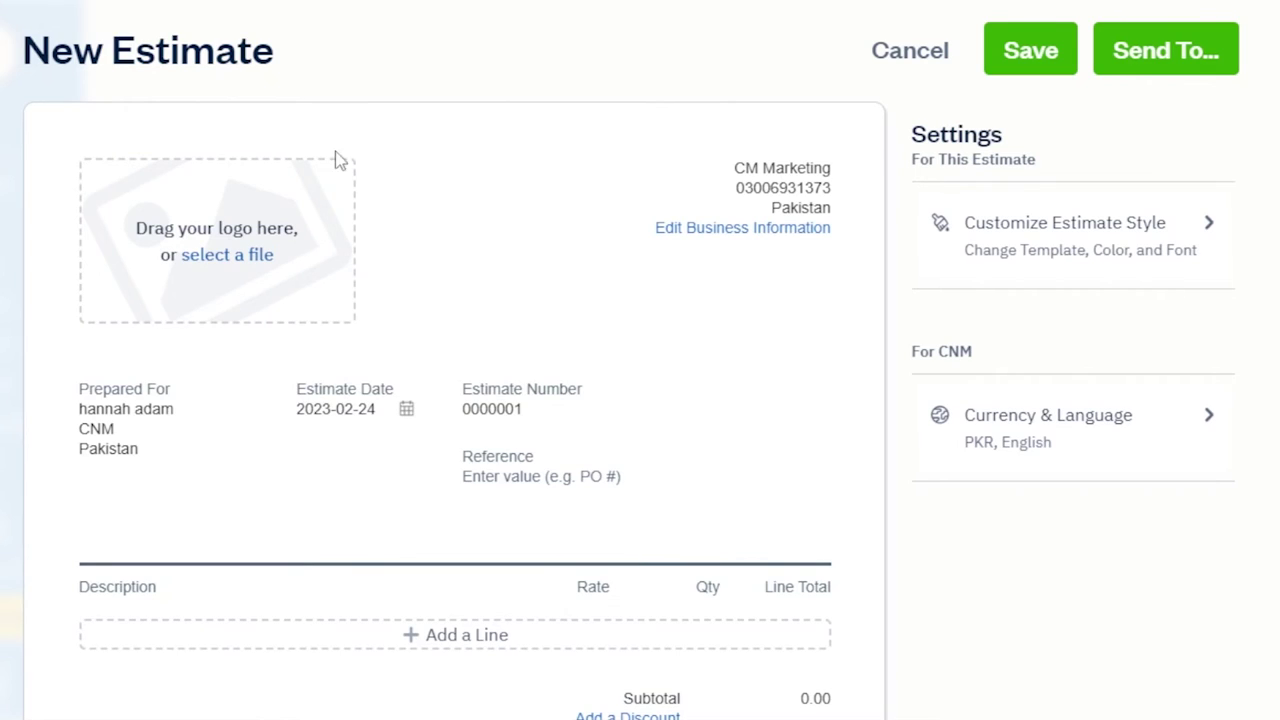
{"action": "scroll", "coordinate": [1237, 200], "scroll_direction": "down", "scroll_amount": 5}
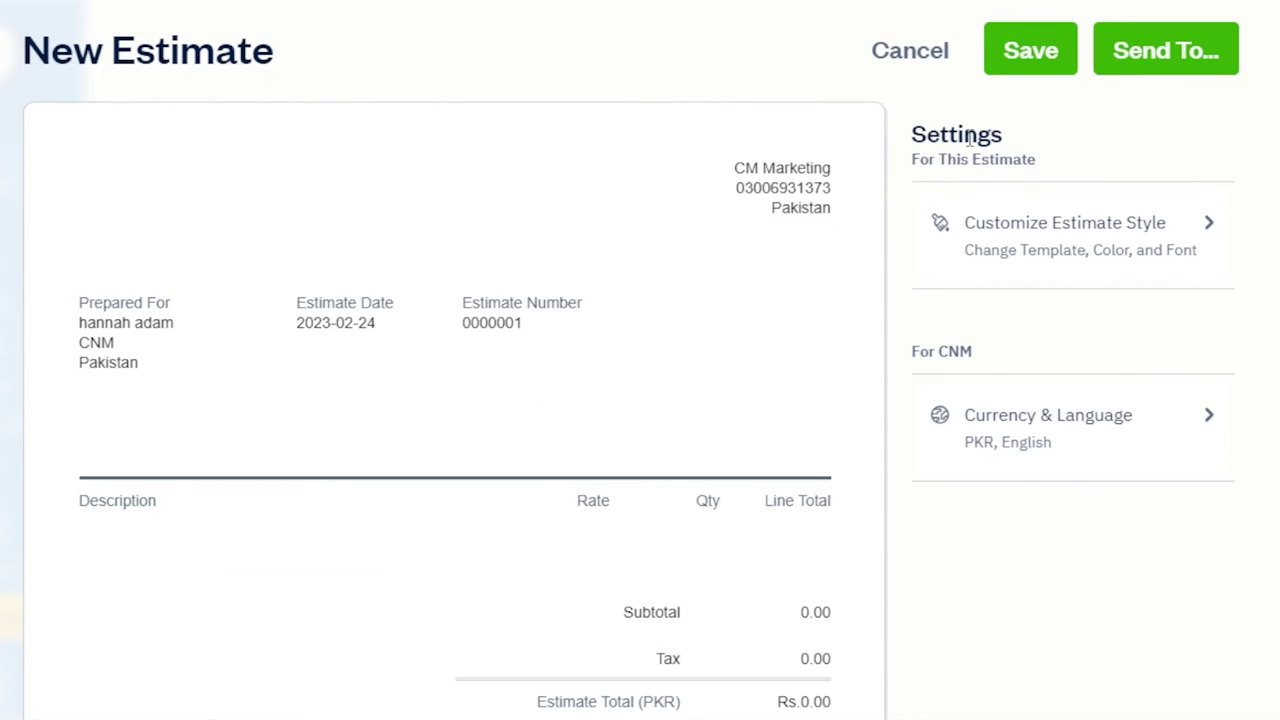
{"action": "left_click", "coordinate": [948, 55]}
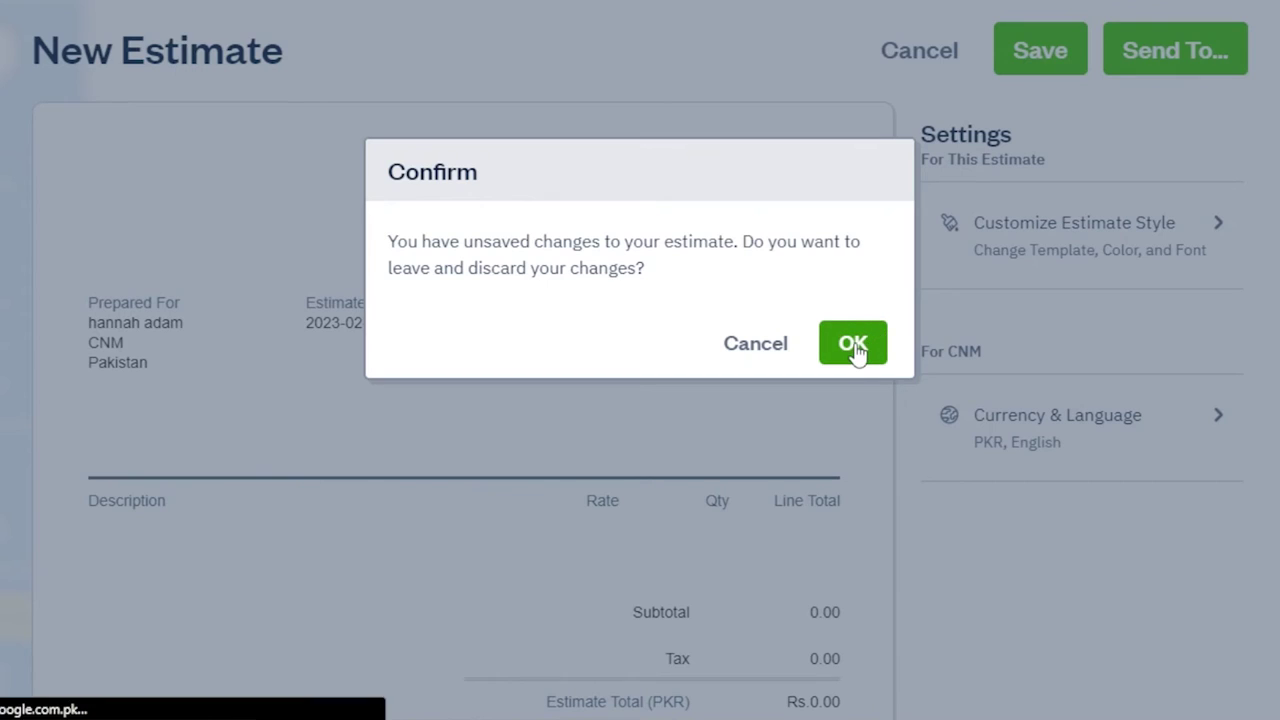
{"action": "left_click", "coordinate": [853, 345]}
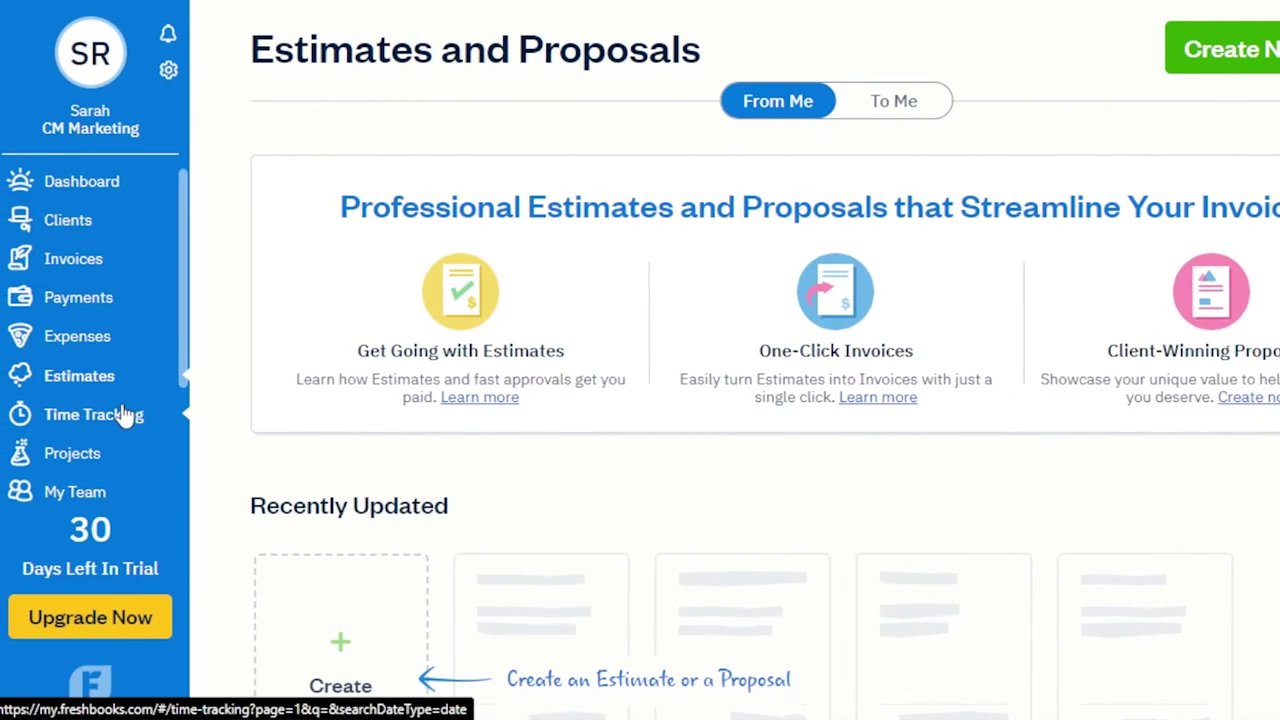
- Examine the Time Tracking page, including its daily calendar and the options for new entries and the timer
{"action": "left_click", "coordinate": [124, 414]}
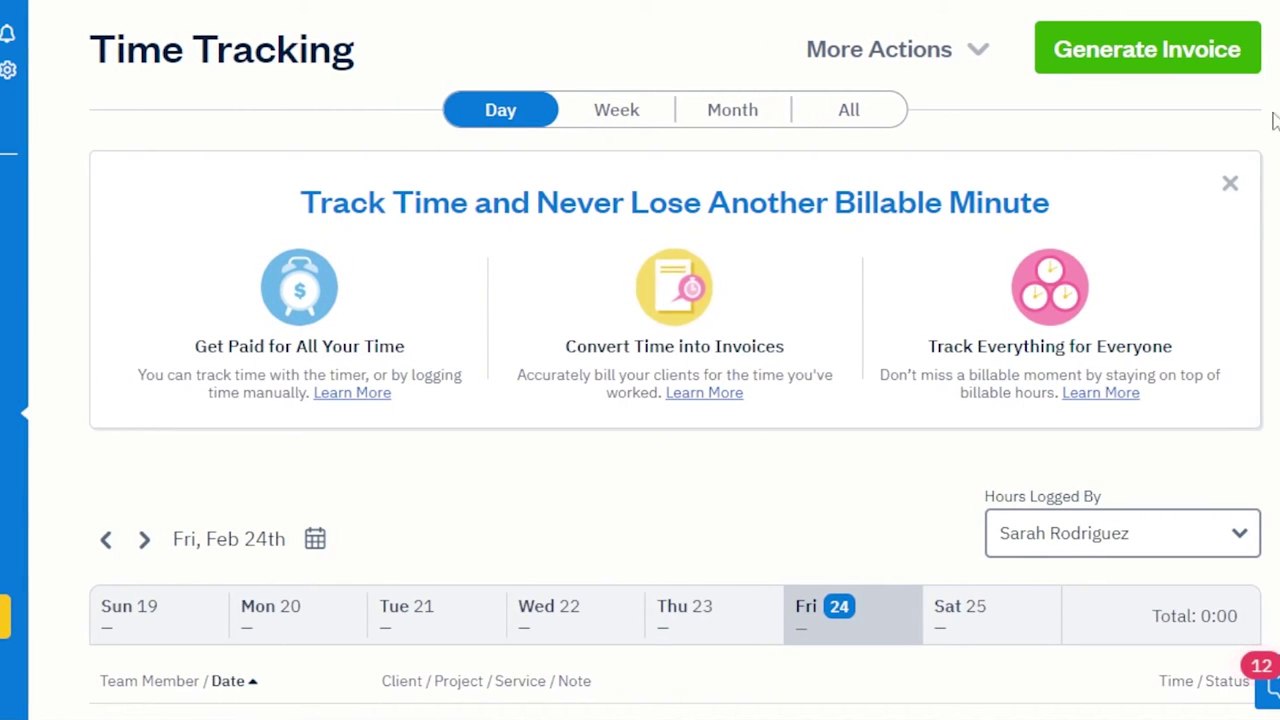
{"action": "scroll", "coordinate": [1088, 468], "scroll_direction": "down", "scroll_amount": 3}
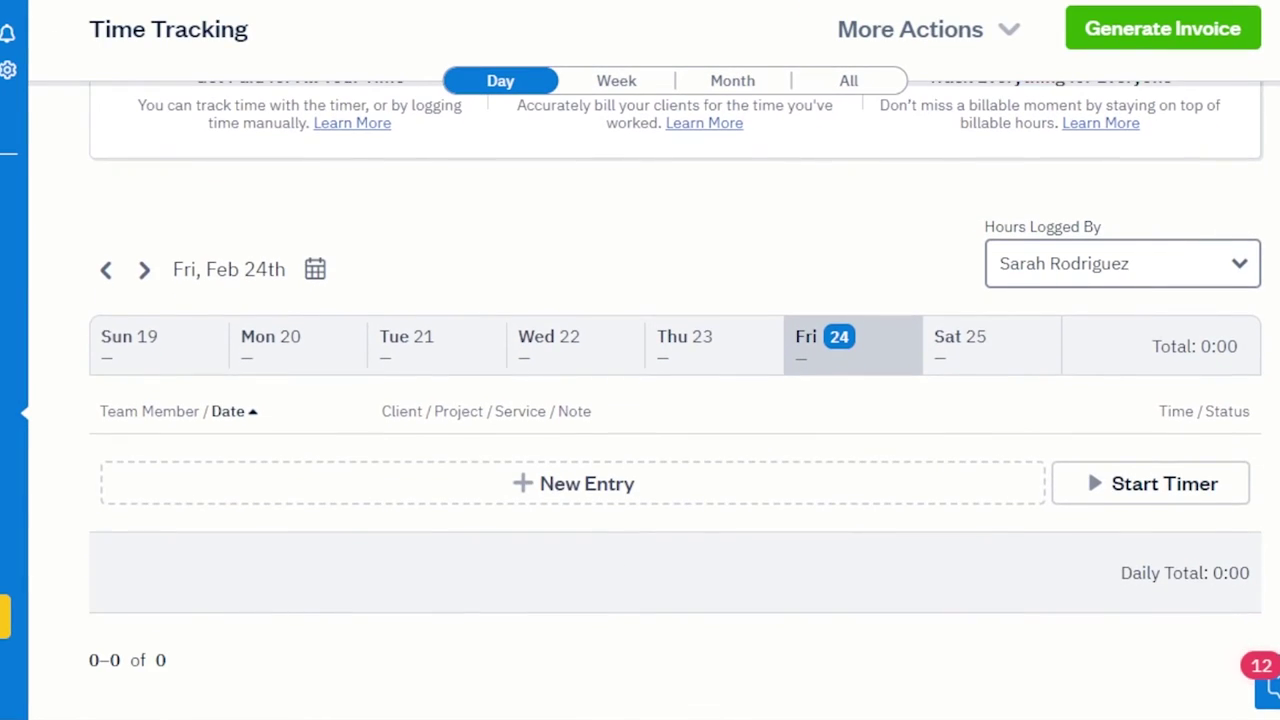
{"action": "scroll", "coordinate": [676, 374], "scroll_direction": "down", "scroll_amount": 1}
{"action": "scroll", "coordinate": [676, 374], "scroll_direction": "up", "scroll_amount": 3}
{"action": "scroll", "coordinate": [676, 374], "scroll_direction": "down", "scroll_amount": 3}
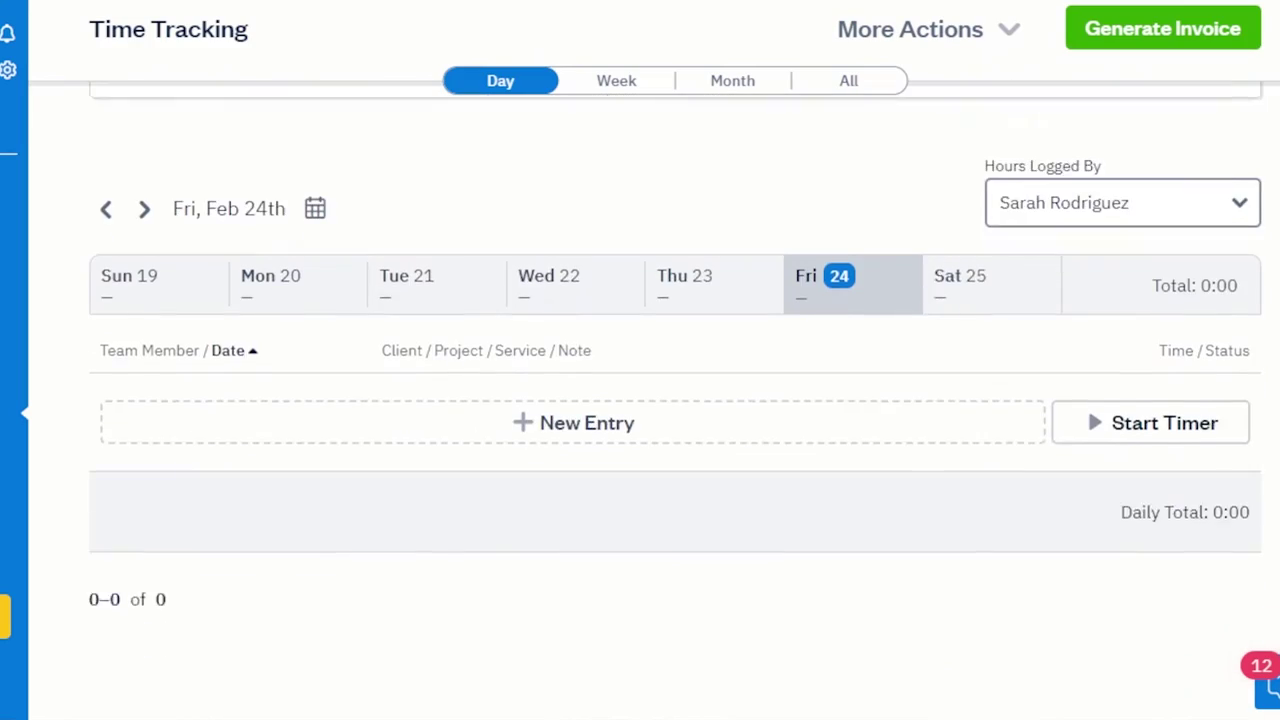
{"action": "scroll", "coordinate": [1088, 441], "scroll_direction": "down", "scroll_amount": 2}
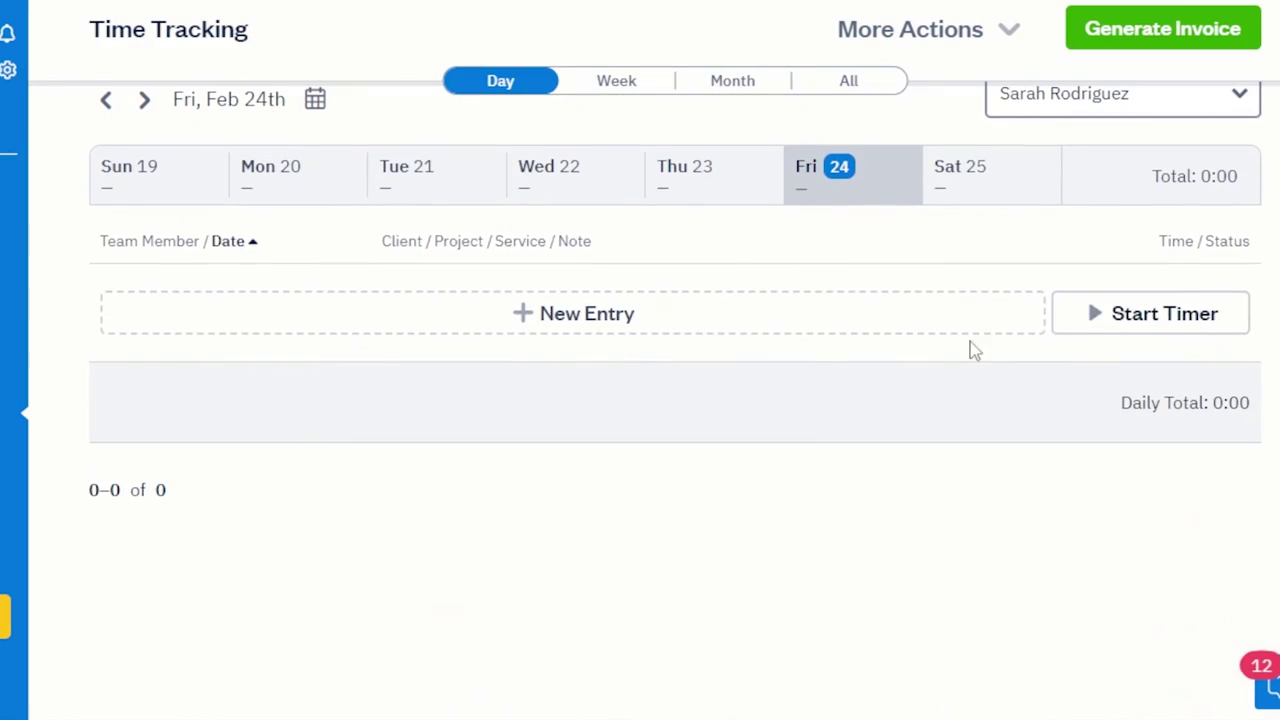
- Start a new time entry for the Internal (CM Marketing) client with freelancer as the service
{"action": "left_click", "coordinate": [489, 320]}
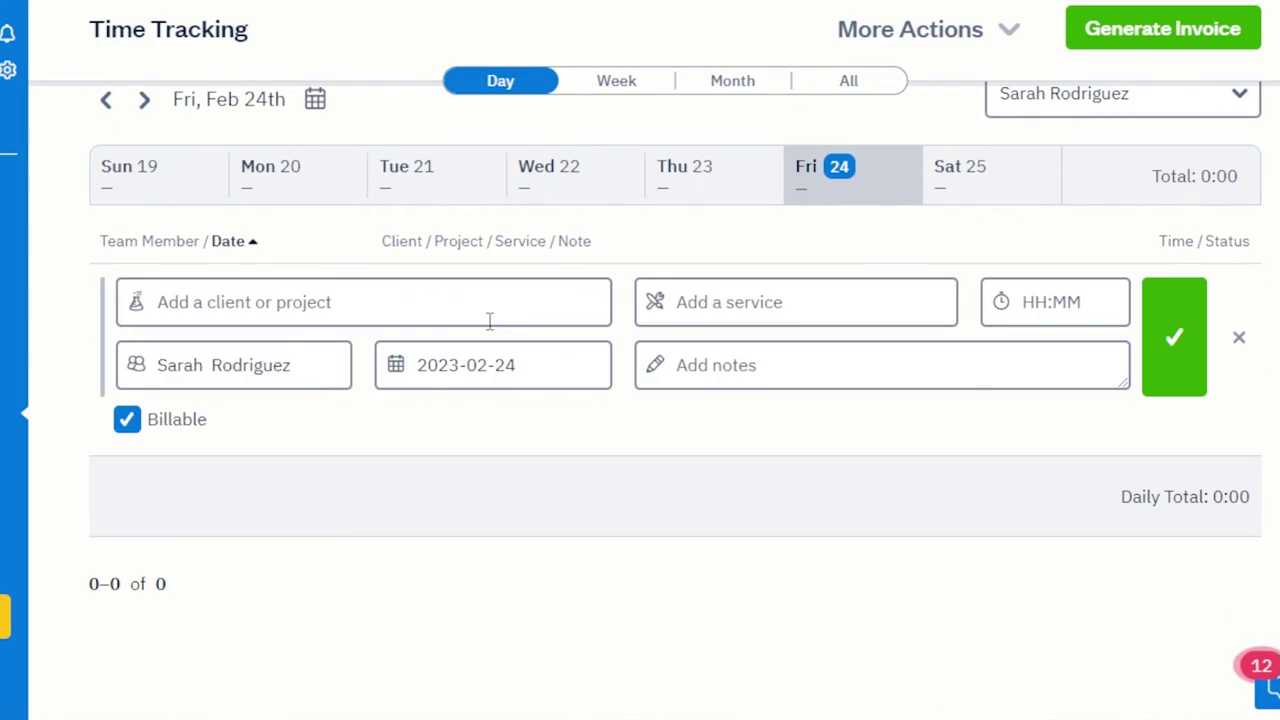
{"action": "left_click", "coordinate": [257, 305]}
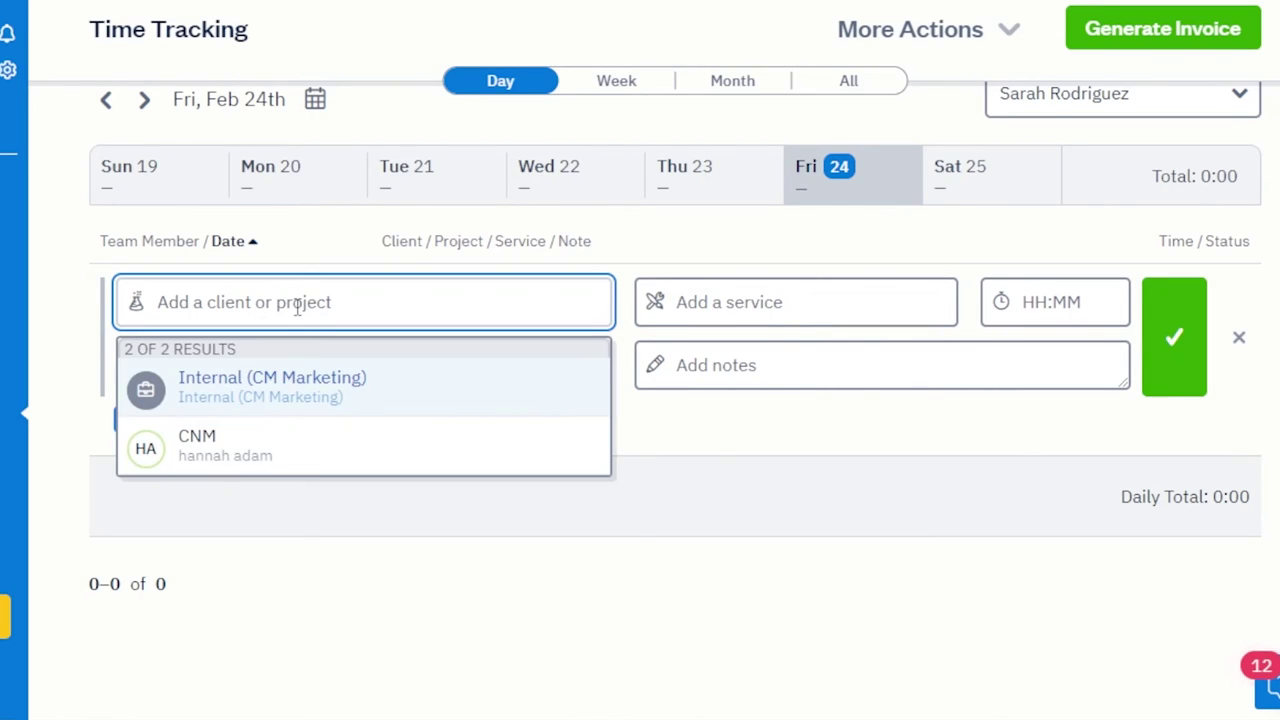
{"action": "left_click", "coordinate": [270, 390]}
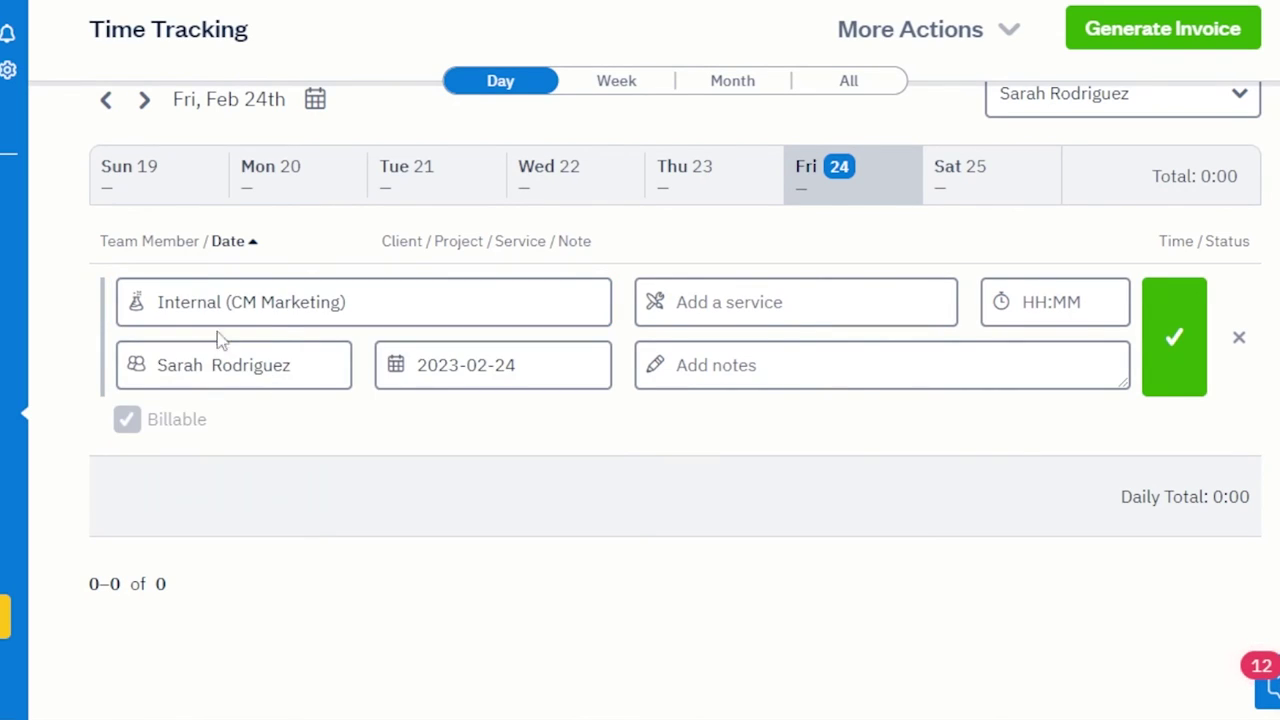
{"action": "left_click", "coordinate": [737, 314]}
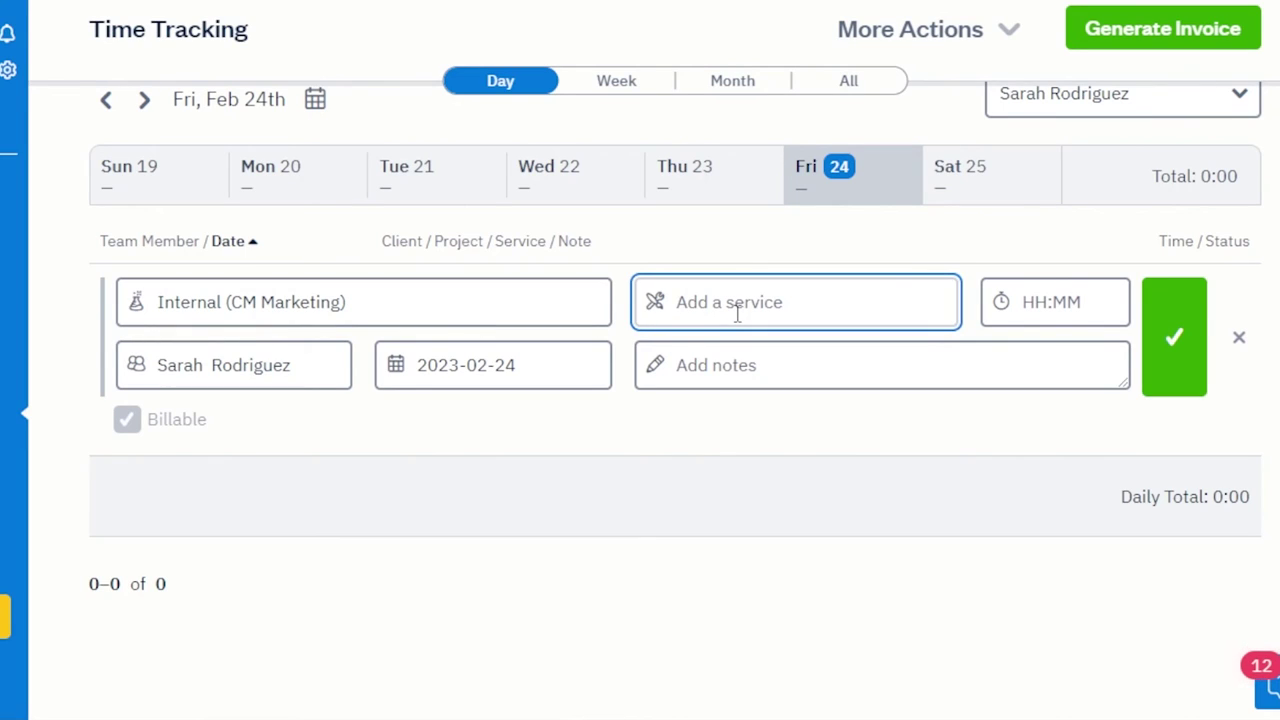
{"action": "type", "text": "freelancer"}
{"action": "left_click", "coordinate": [1174, 348]}
- Set the time entry's duration to 2 hours and save it to the day's log
{"action": "left_click", "coordinate": [1056, 311]}
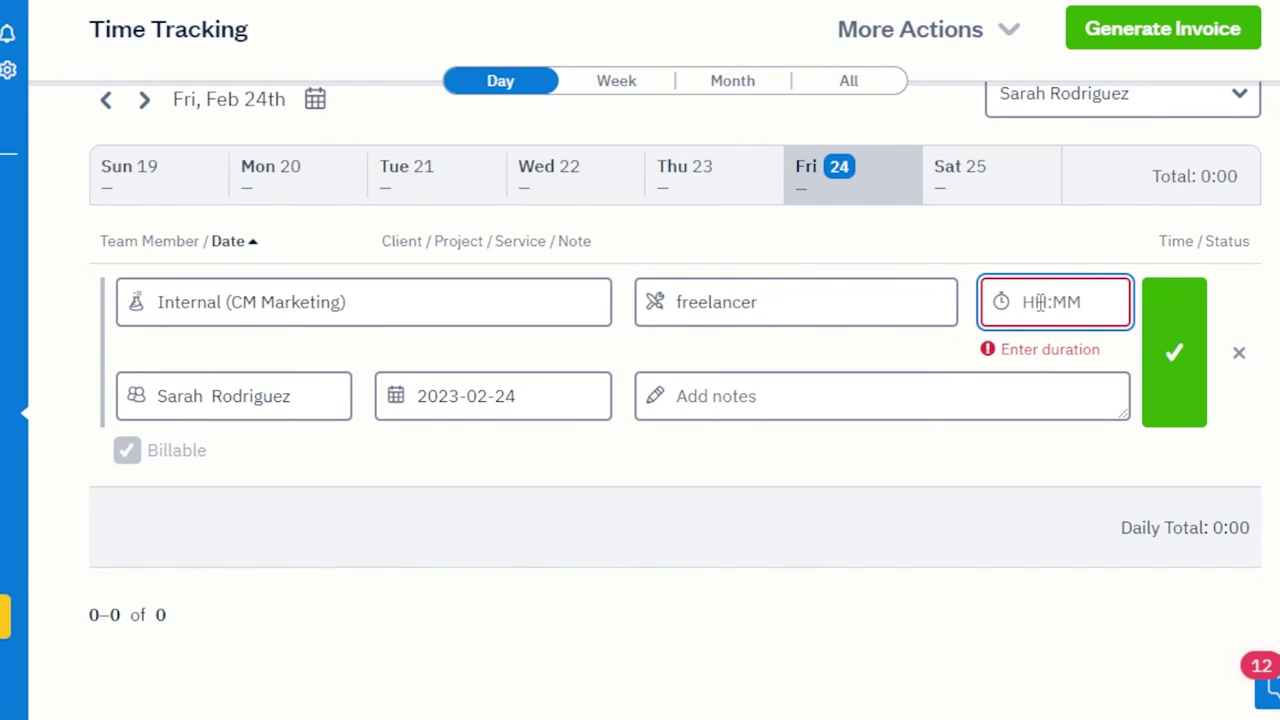
{"action": "type", "text": "2"}
{"action": "left_click", "coordinate": [1163, 370]}
{"action": "left_click", "coordinate": [1163, 370]}
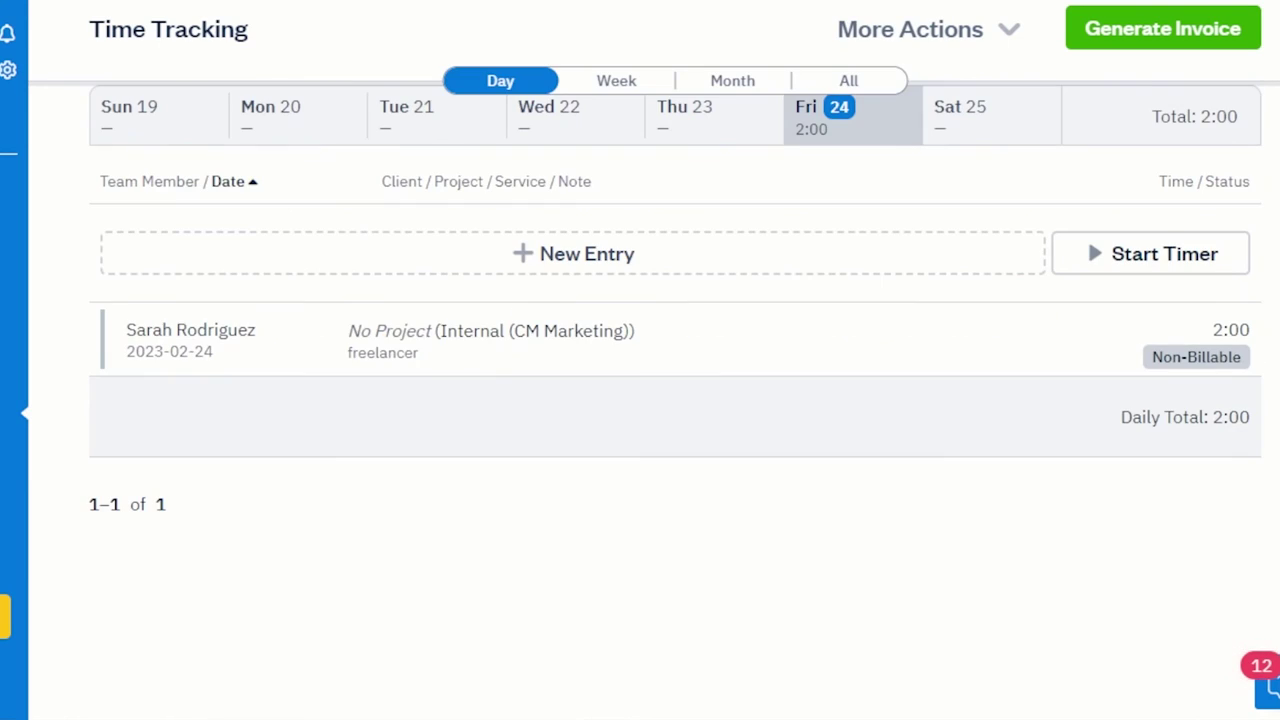
{"action": "scroll", "coordinate": [676, 400], "scroll_direction": "up", "scroll_amount": 3}
{"action": "scroll", "coordinate": [860, 346], "scroll_direction": "down", "scroll_amount": 2}
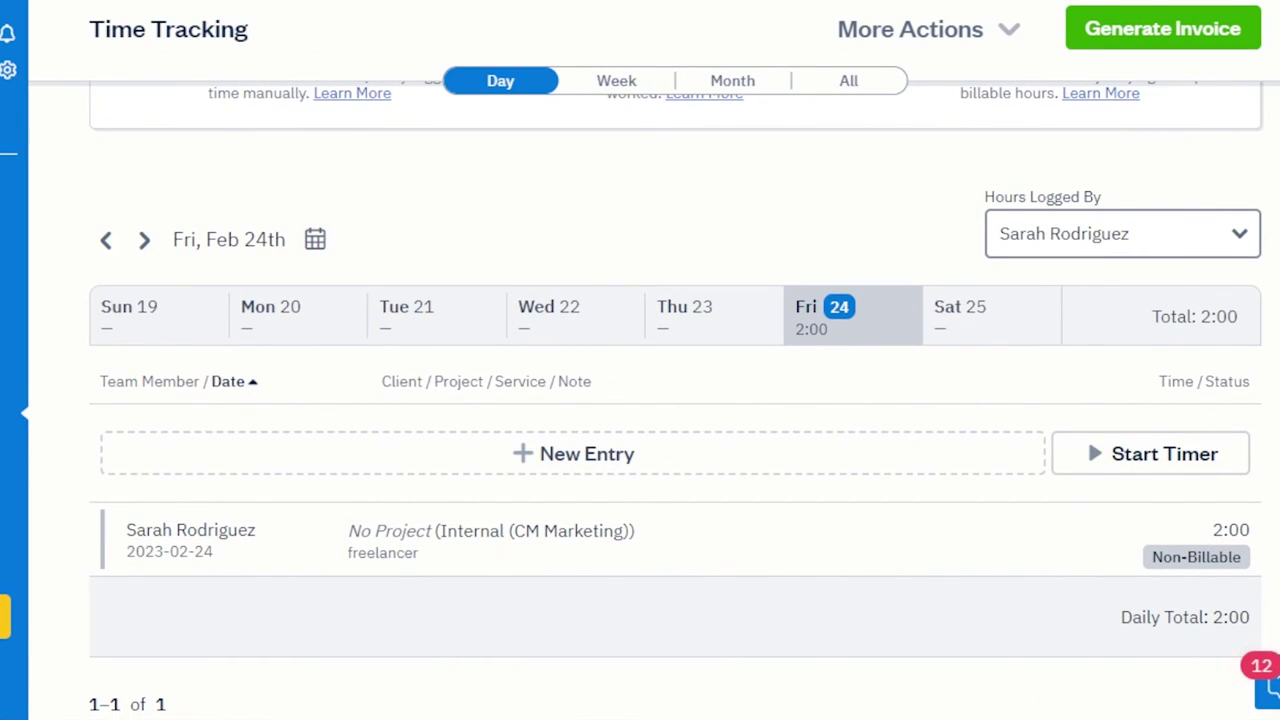
- Open the Projects page and look over its introduction and the All Projects list
{"action": "mouse_move", "coordinate": [8, 380]}
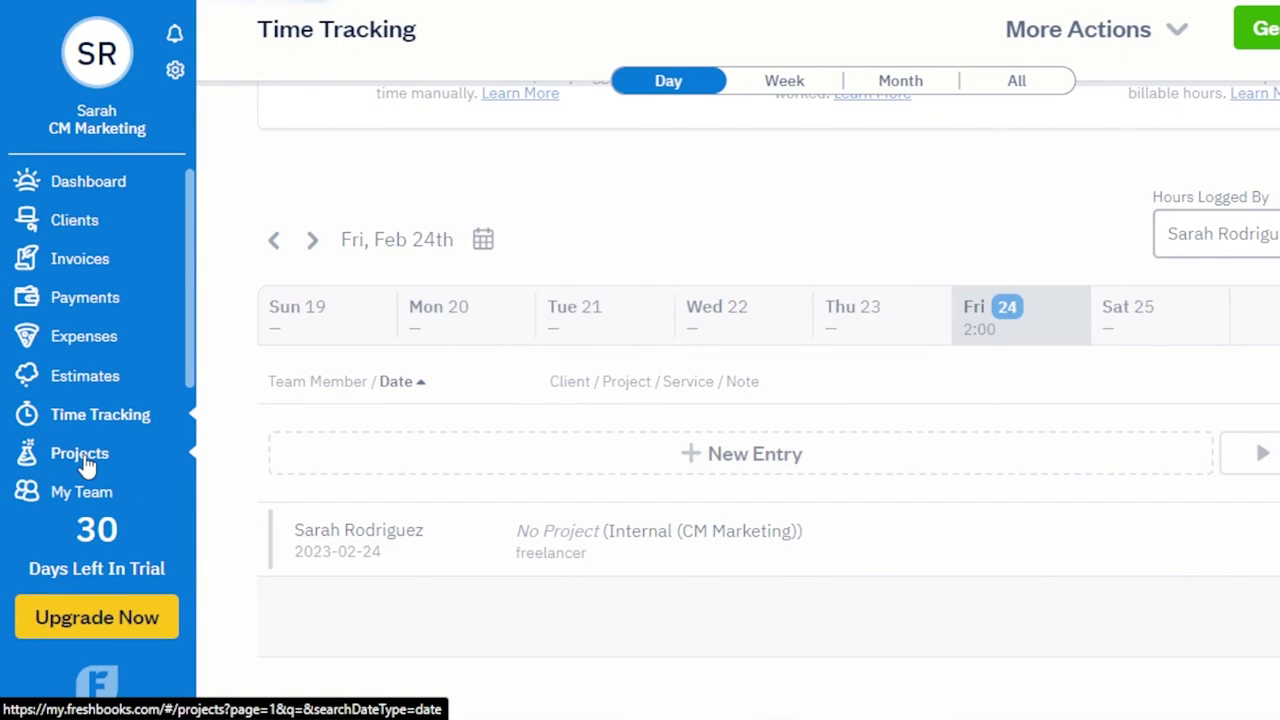
{"action": "left_click", "coordinate": [80, 454]}
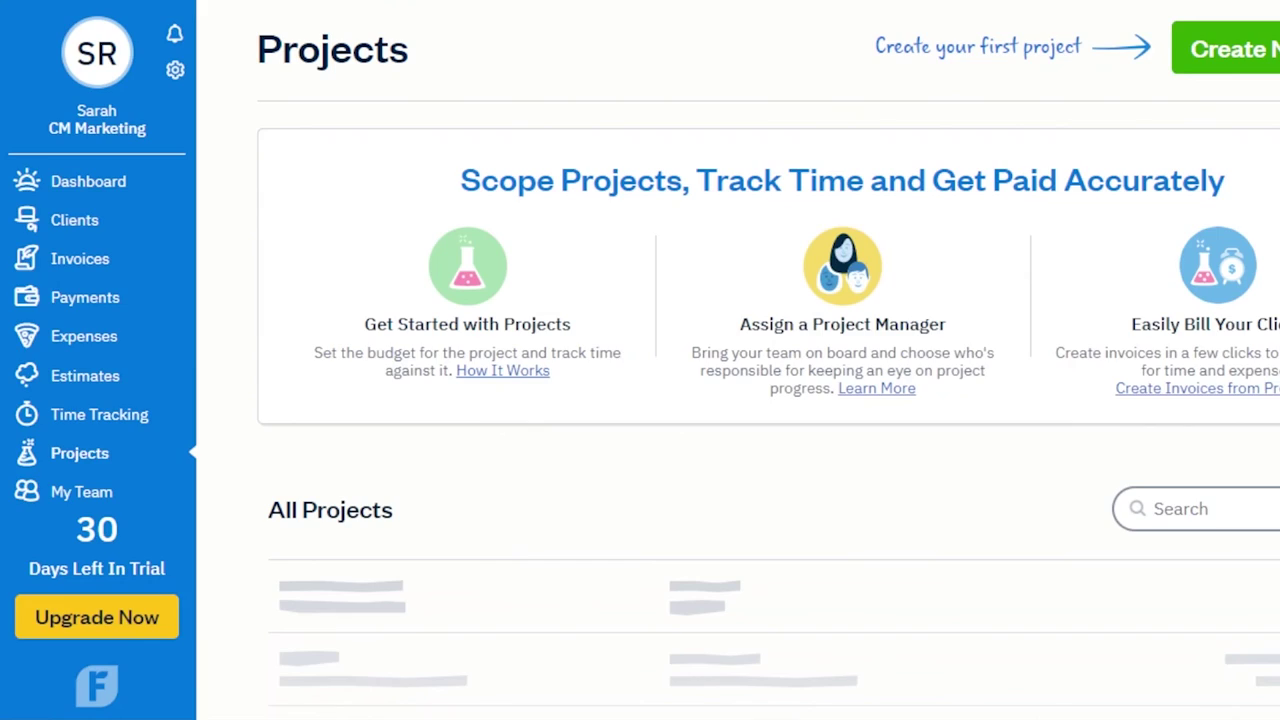
{"action": "scroll", "coordinate": [1129, 229], "scroll_direction": "down", "scroll_amount": 3}
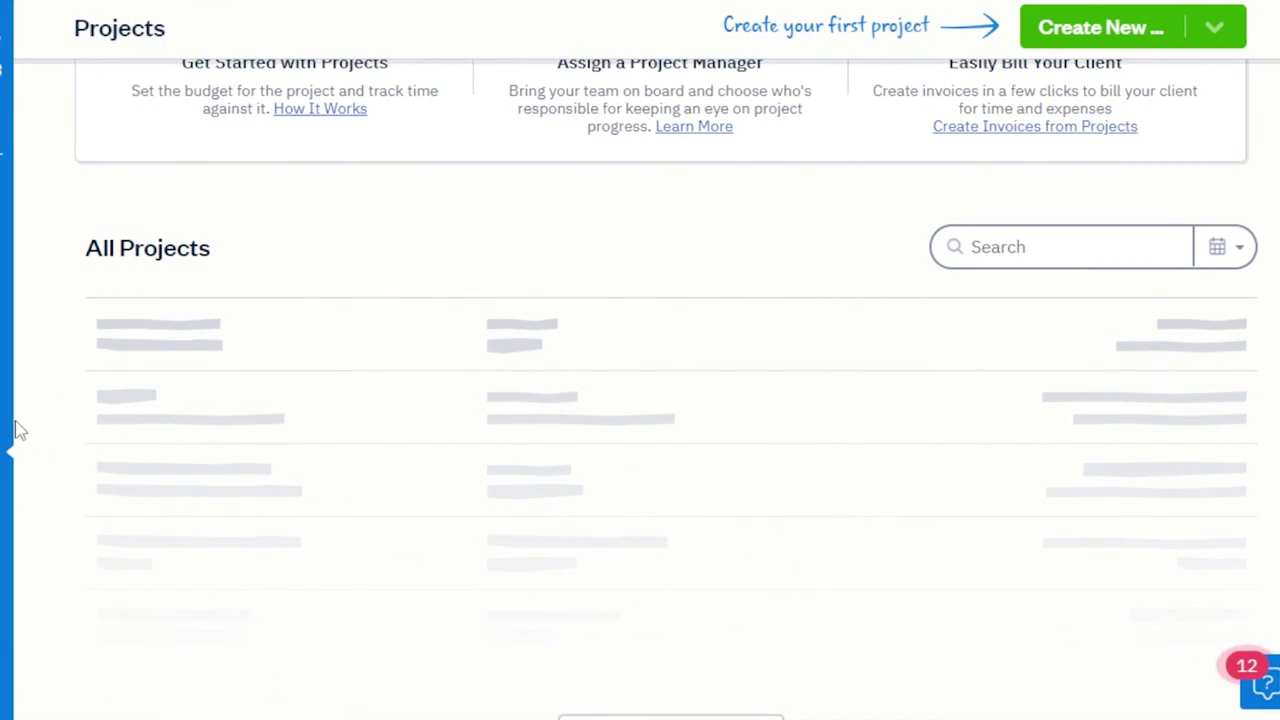
- Review the roles that can be invited on the My Team page and view the Manager invitation form without inviting anyone
{"action": "left_click", "coordinate": [72, 492]}
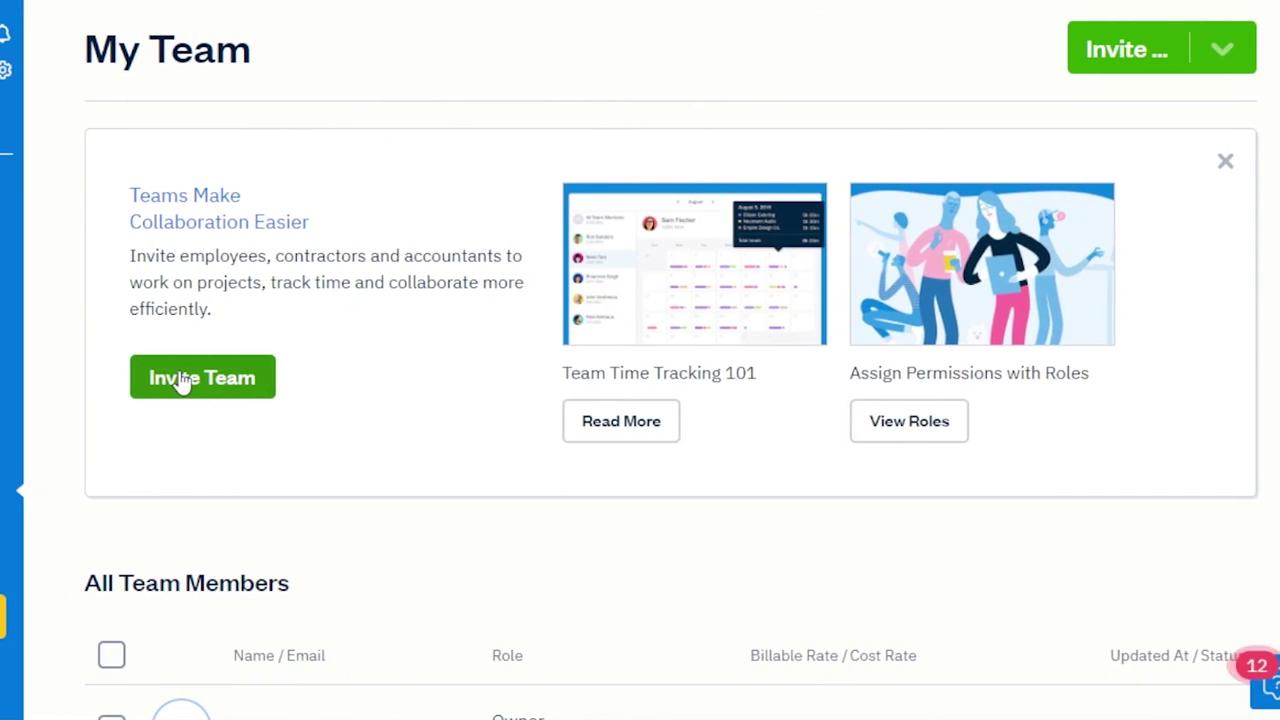
{"action": "left_click", "coordinate": [215, 380]}
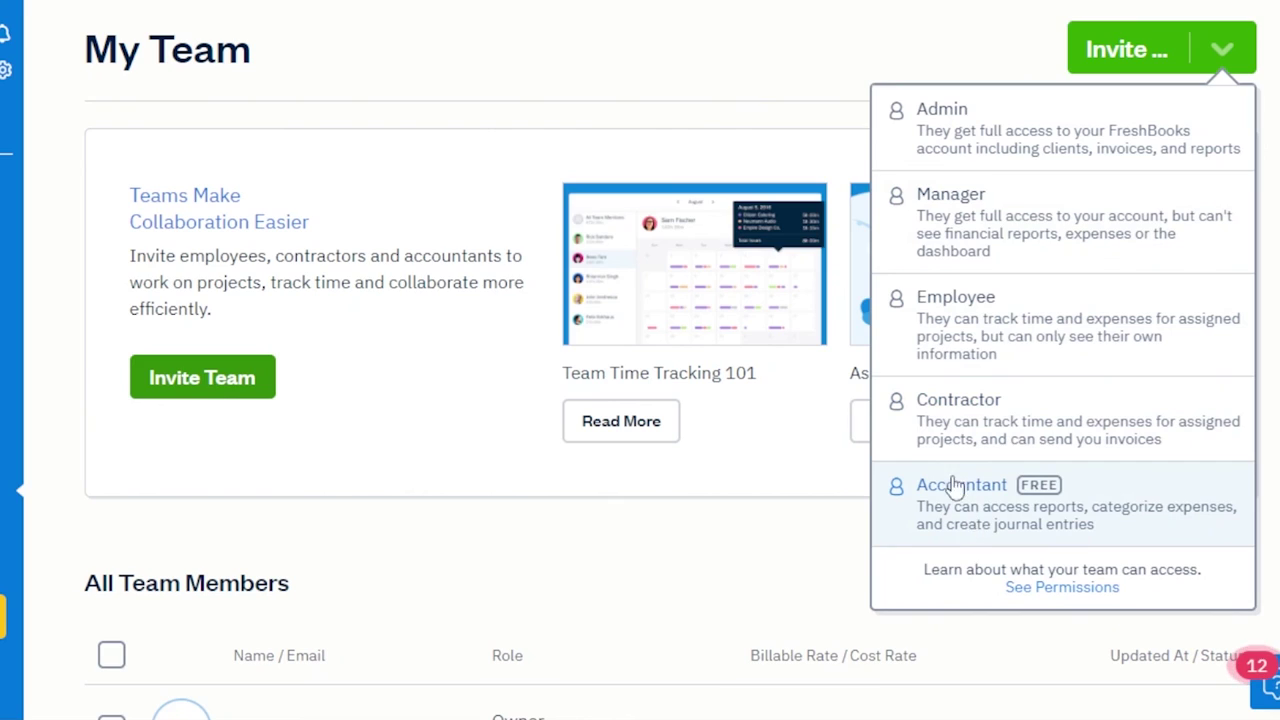
{"action": "left_click", "coordinate": [1160, 60]}
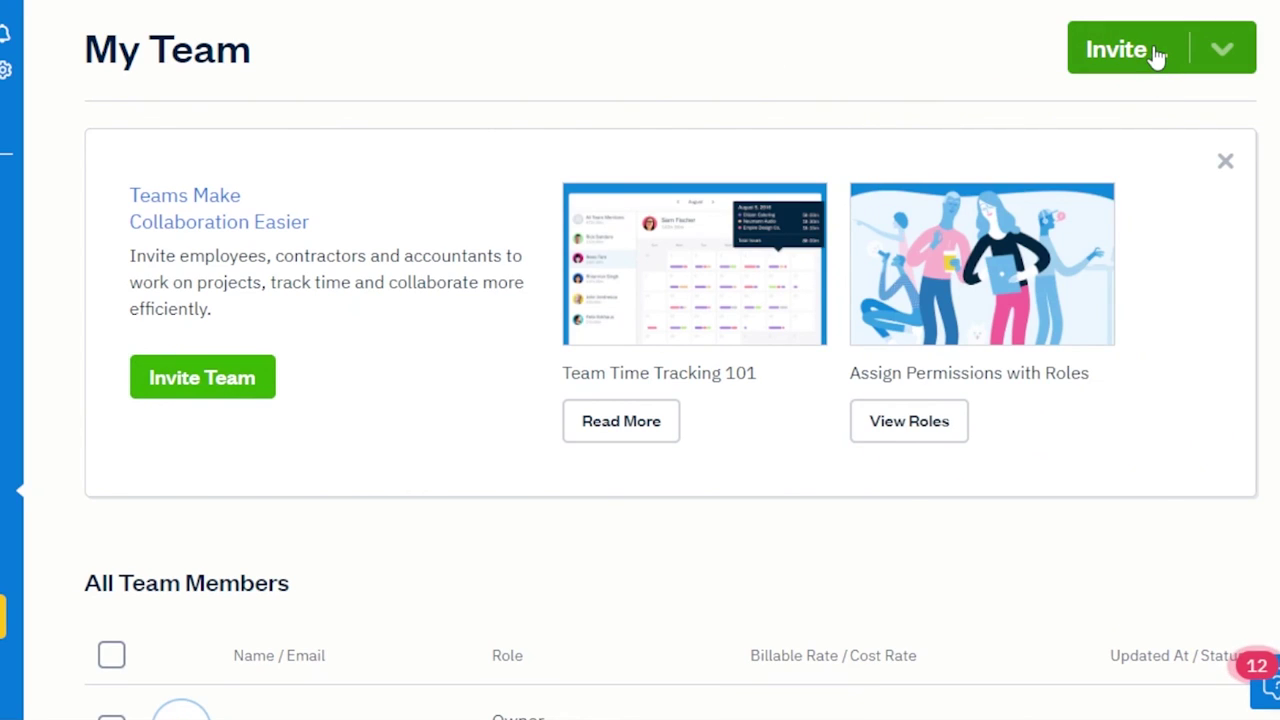
{"action": "left_click", "coordinate": [1156, 52]}
{"action": "left_click", "coordinate": [1020, 224]}
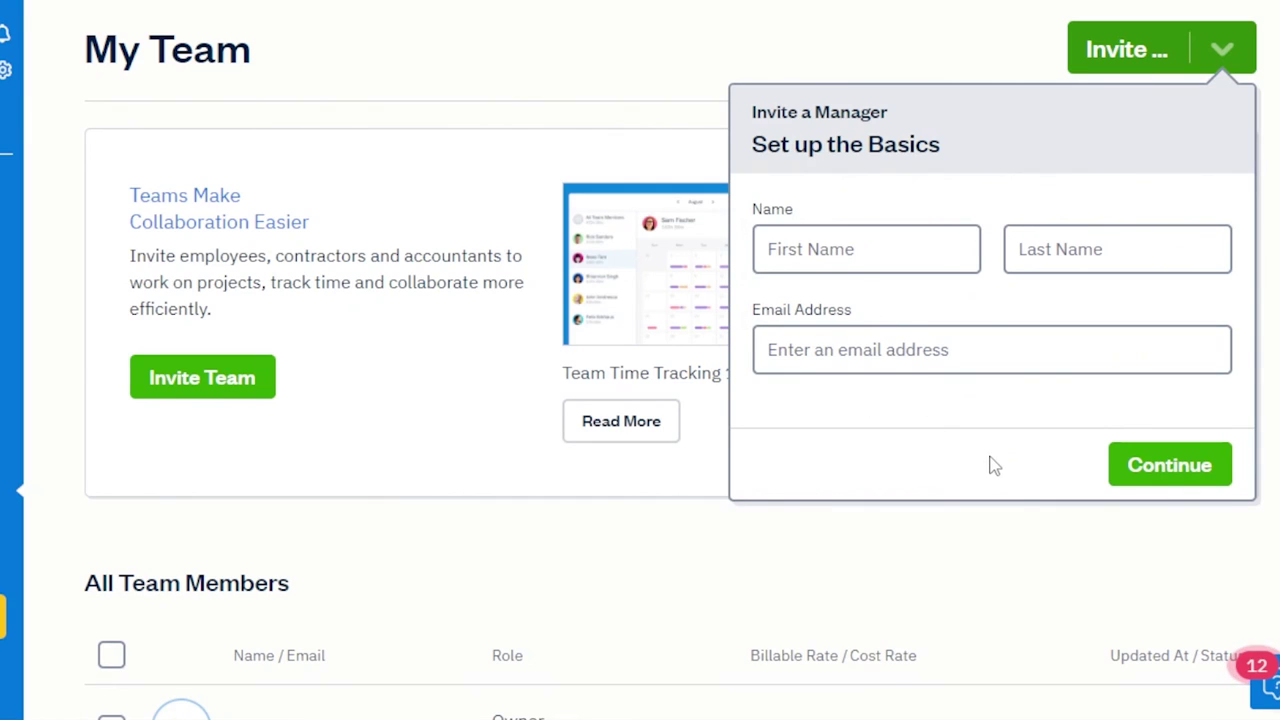
{"action": "left_click", "coordinate": [823, 578]}
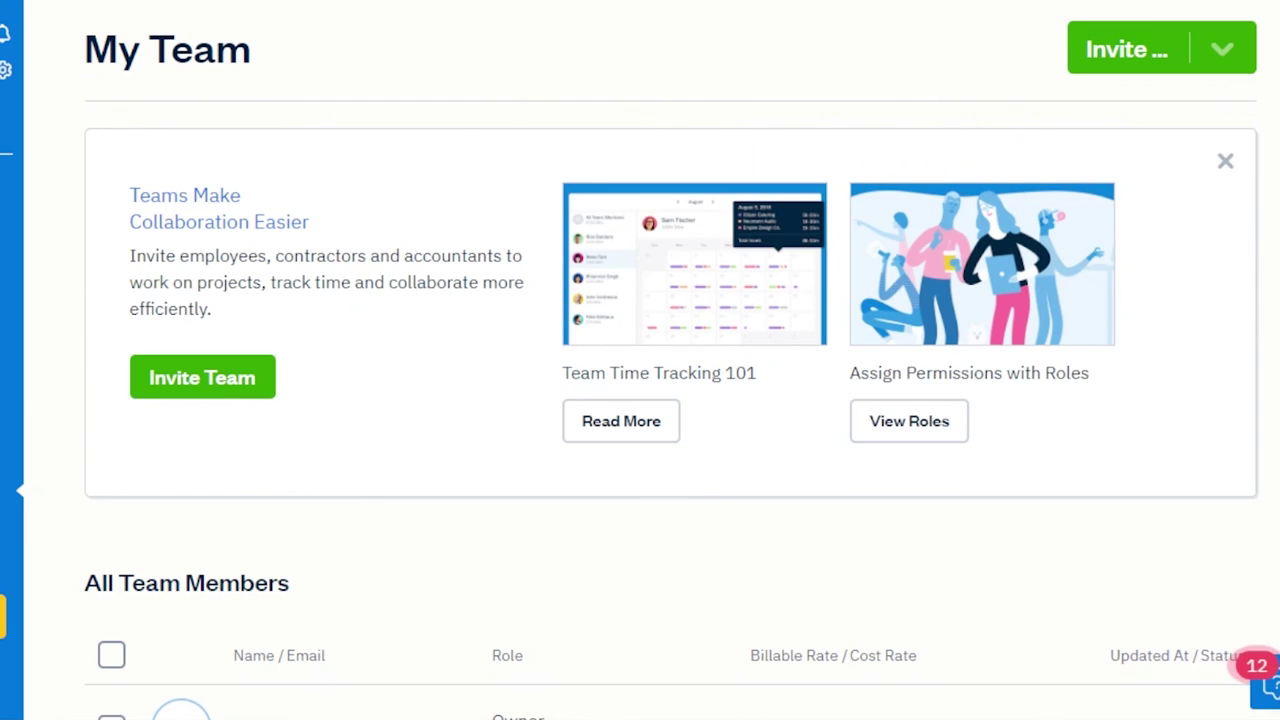
- Return to the Dashboard and look over its getting-started cards and the Outstanding Invoices section
{"action": "left_click", "coordinate": [0, 183]}
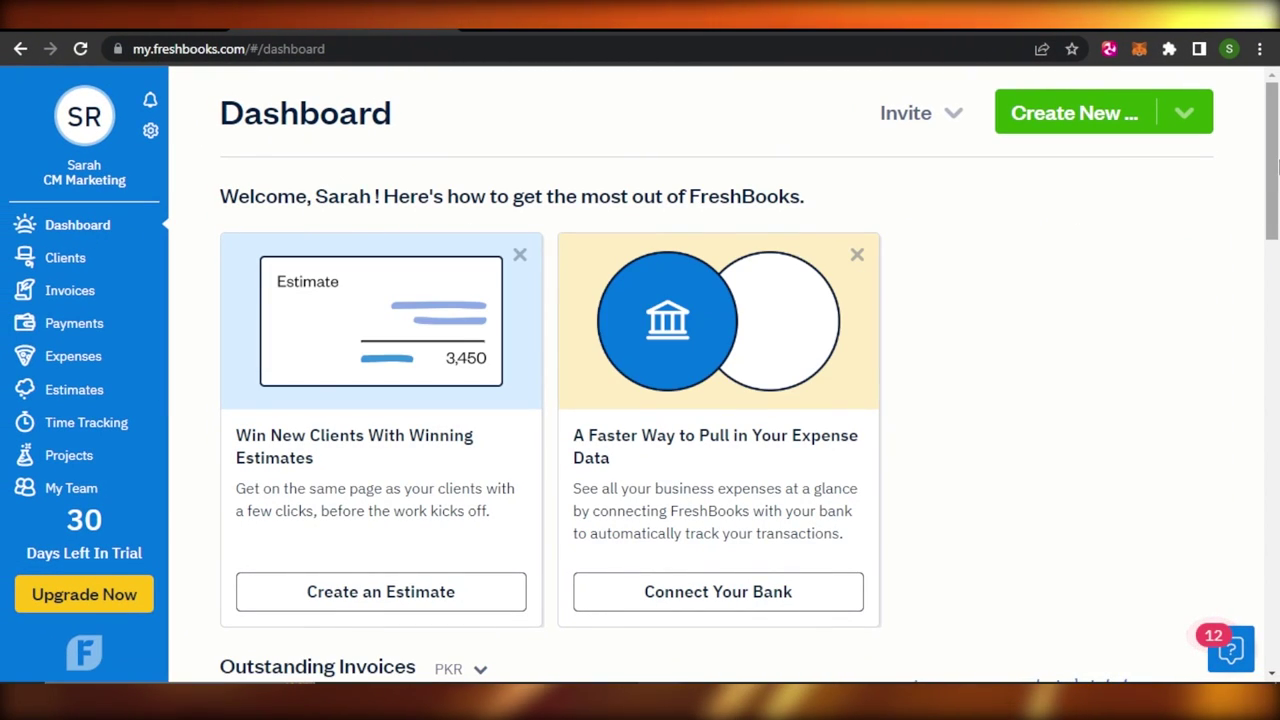
{"action": "scroll", "coordinate": [1275, 262], "scroll_direction": "down", "scroll_amount": 3}
{"action": "left_click_drag", "start_coordinate": [1275, 262], "coordinate": [1275, 180]}
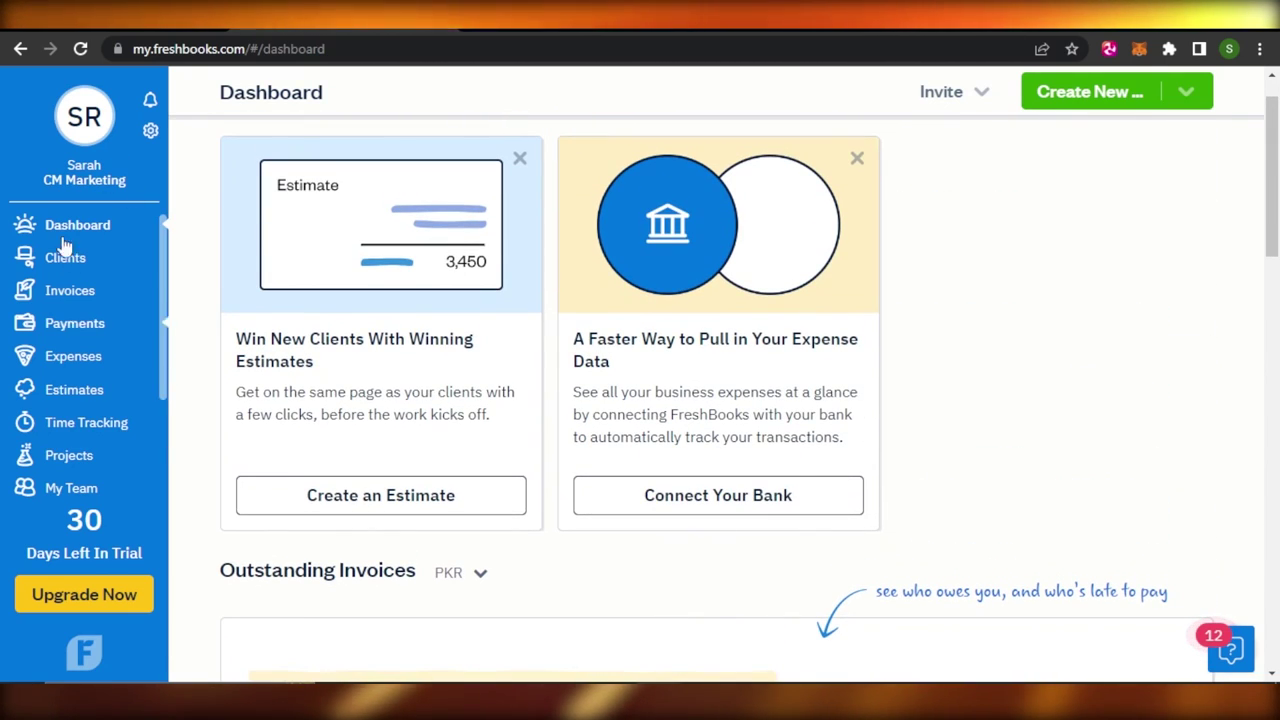
{"action": "scroll", "coordinate": [1062, 162], "scroll_direction": "up", "scroll_amount": 1}
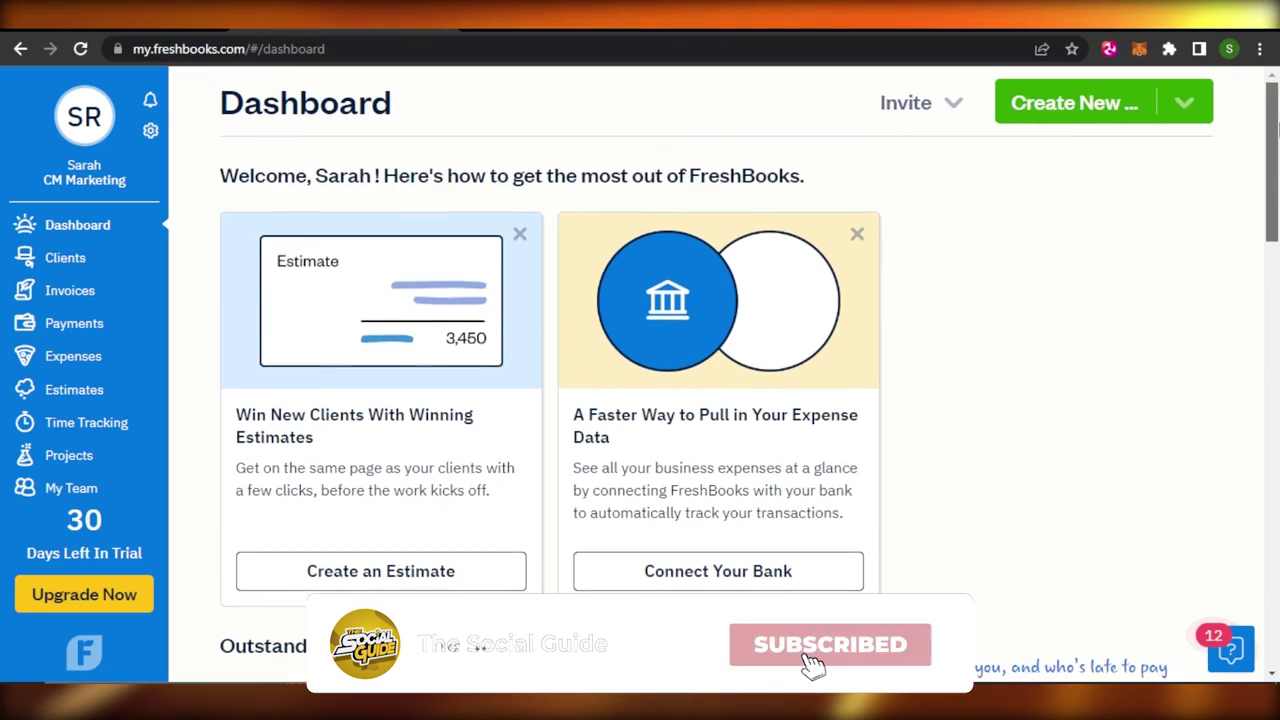